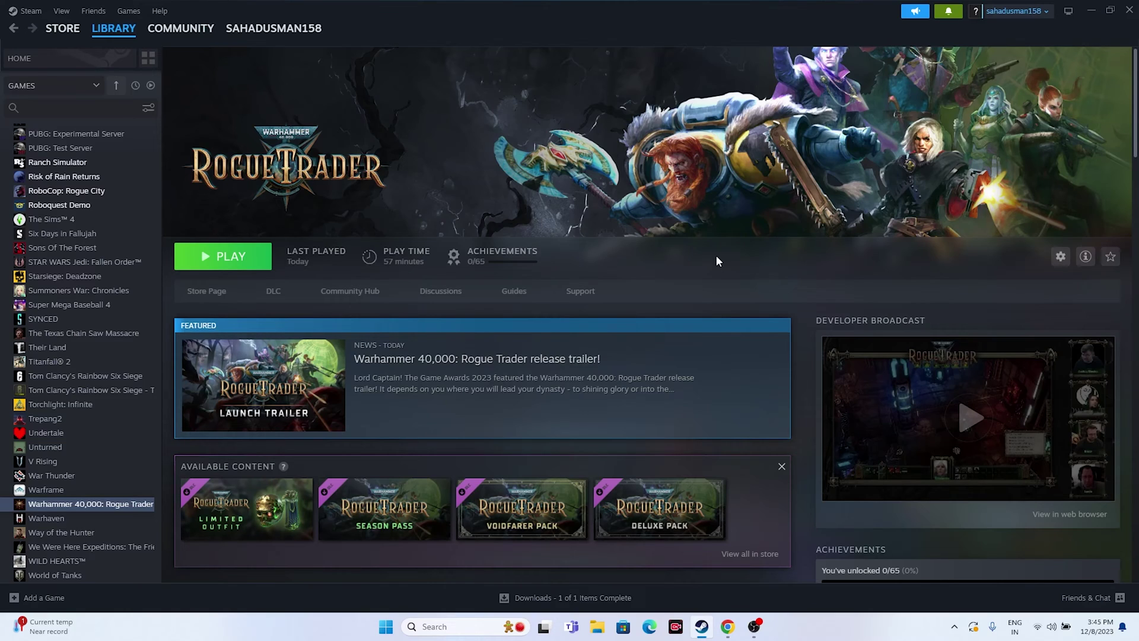
Open the Windows Start menu's power options over the Rogue Trader library page.
{"action": "left_click", "coordinate": [385, 628]}
{"action": "left_click", "coordinate": [718, 588]}
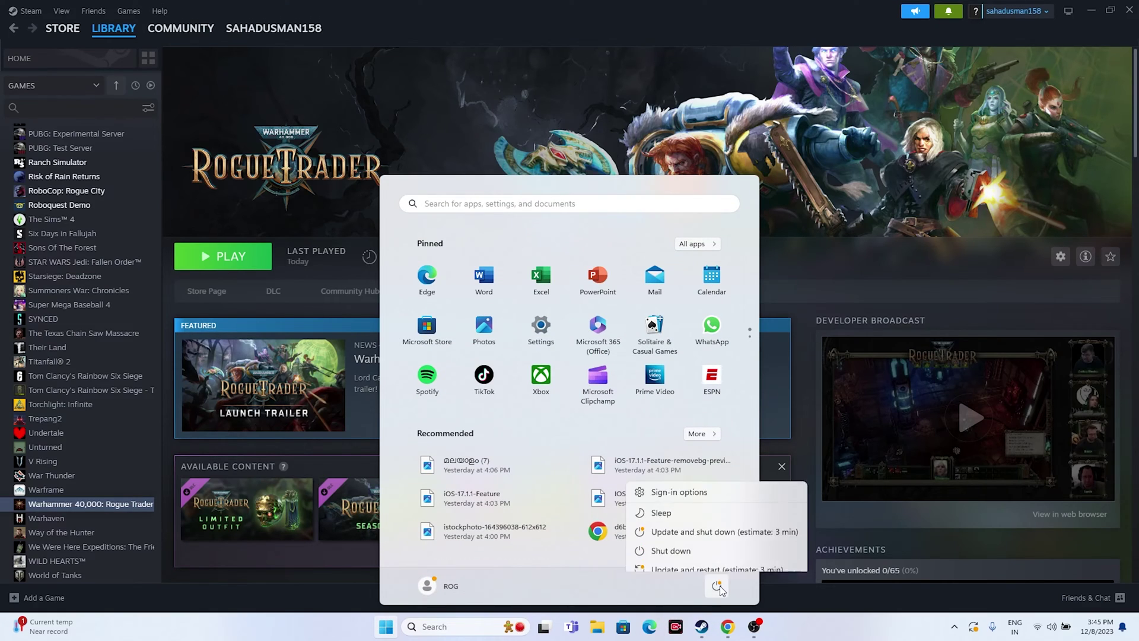
{"action": "left_click", "coordinate": [702, 564]}
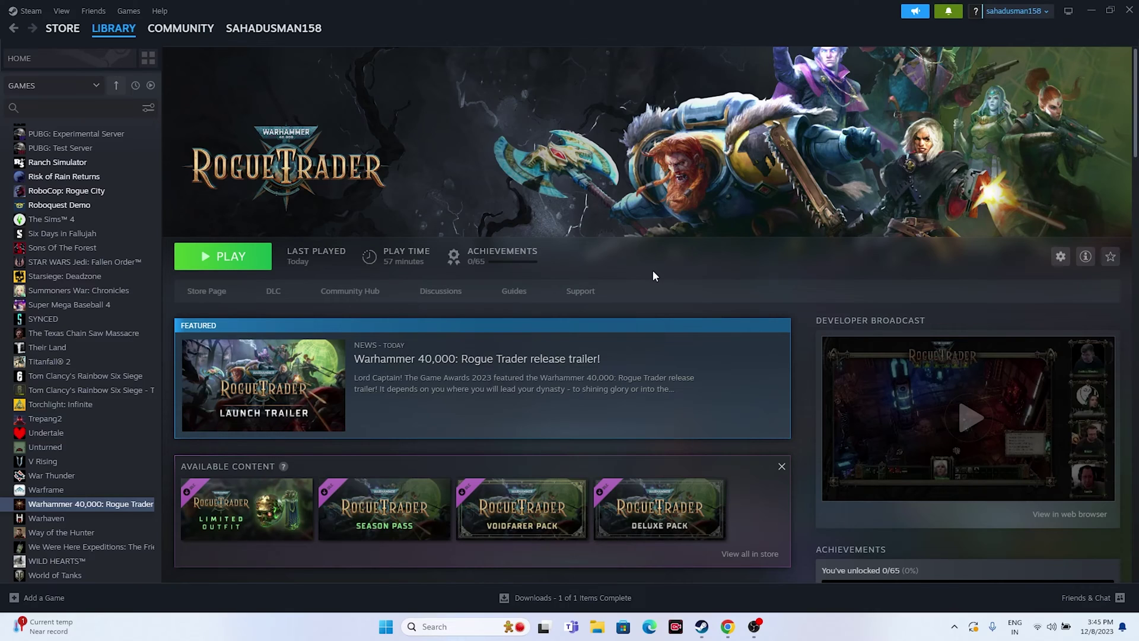
Open Rogue Trader's install folder via Properties > Installed Files > Browse, and maximize it.
{"action": "right_click", "coordinate": [81, 506]}
{"action": "left_click", "coordinate": [107, 596]}
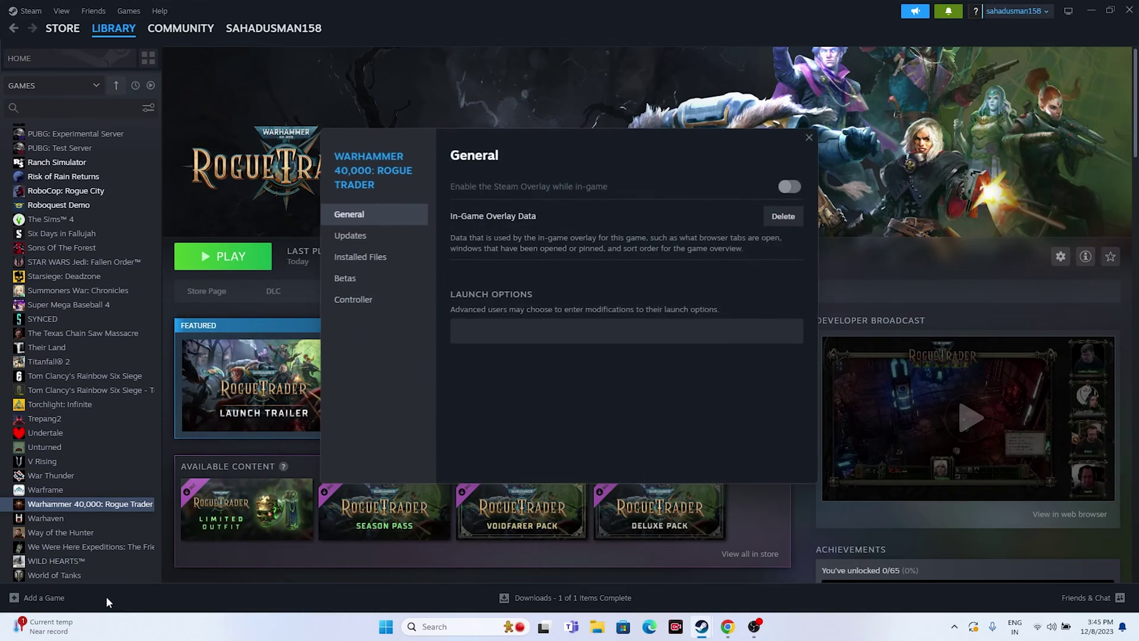
{"action": "left_click", "coordinate": [383, 262]}
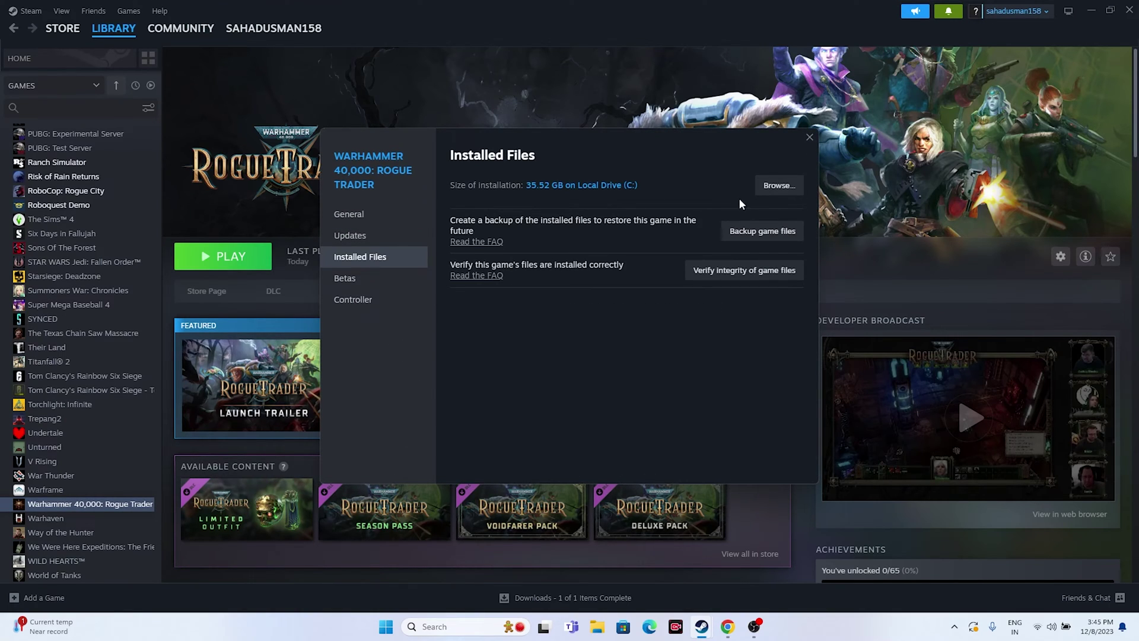
{"action": "left_click", "coordinate": [779, 186]}
{"action": "left_click", "coordinate": [1091, 11]}
{"action": "left_click", "coordinate": [897, 122]}
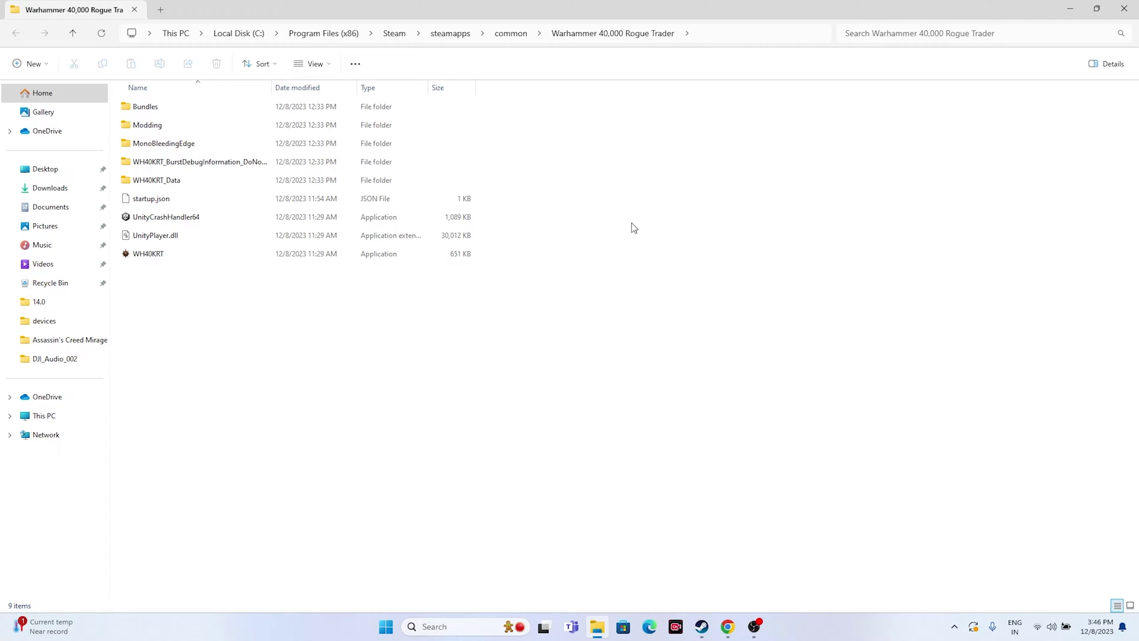
Set WH40KRT to always run as administrator in its Compatibility properties.
{"action": "left_click", "coordinate": [181, 259]}
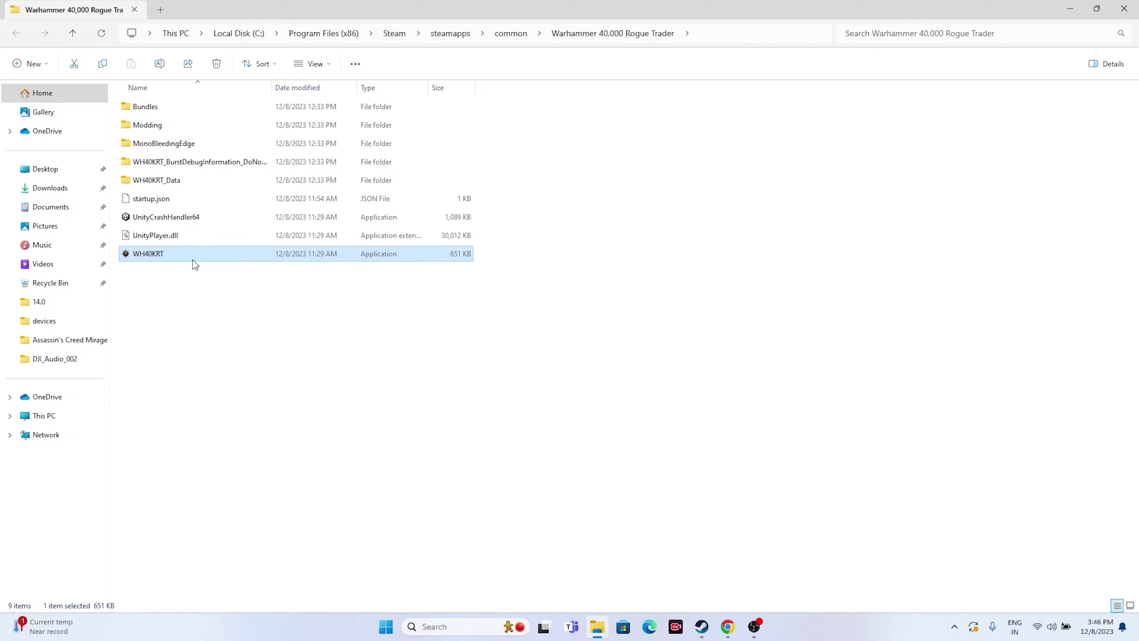
{"action": "right_click", "coordinate": [193, 264]}
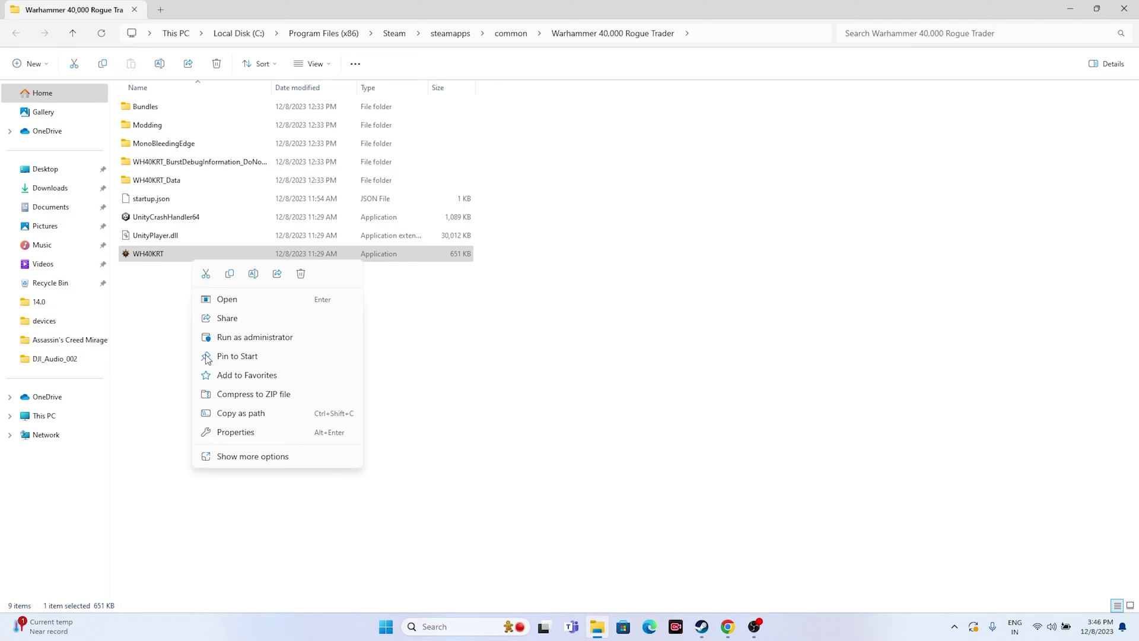
{"action": "left_click", "coordinate": [221, 462]}
{"action": "left_click", "coordinate": [223, 545]}
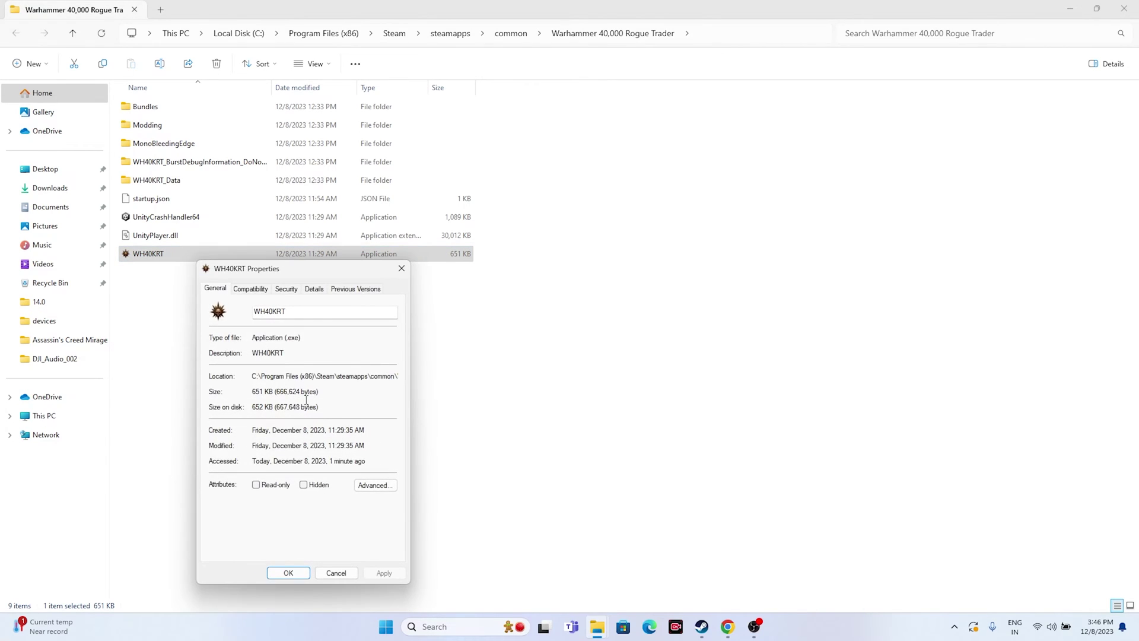
{"action": "left_click", "coordinate": [263, 290]}
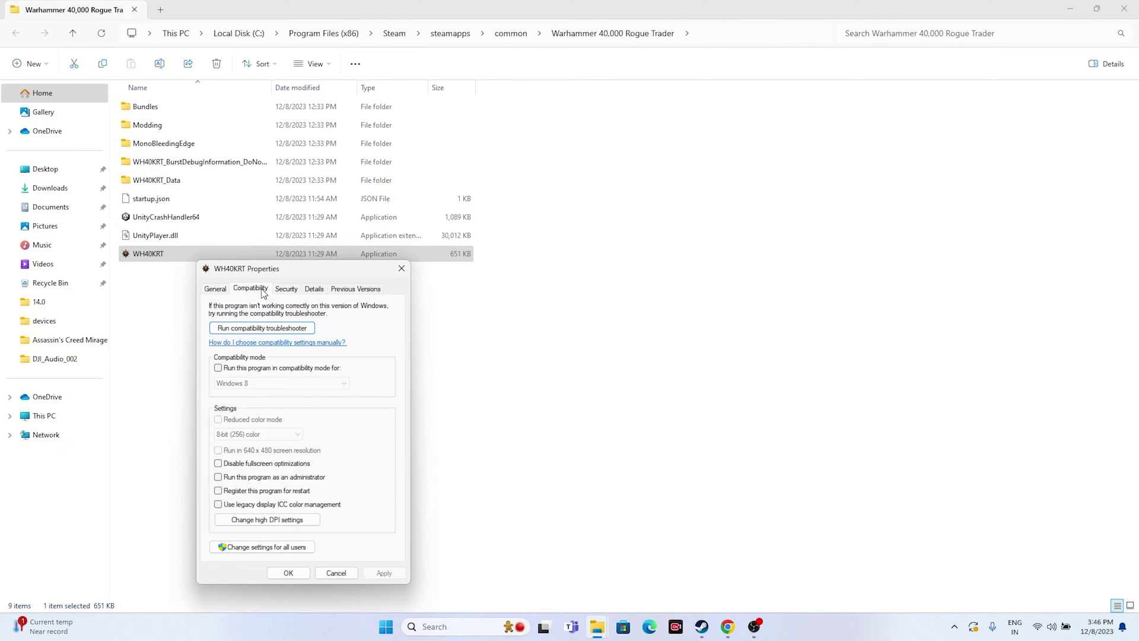
{"action": "left_click", "coordinate": [219, 491]}
{"action": "left_click", "coordinate": [219, 477]}
{"action": "left_click", "coordinate": [218, 491]}
{"action": "left_click", "coordinate": [383, 572]}
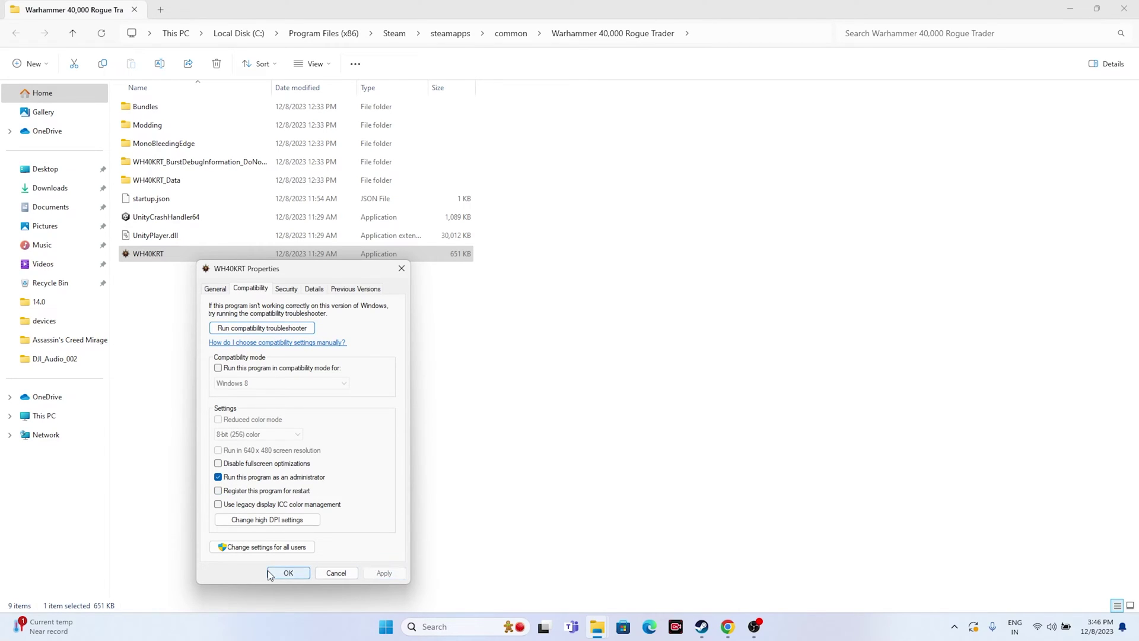
{"action": "left_click", "coordinate": [289, 573]}
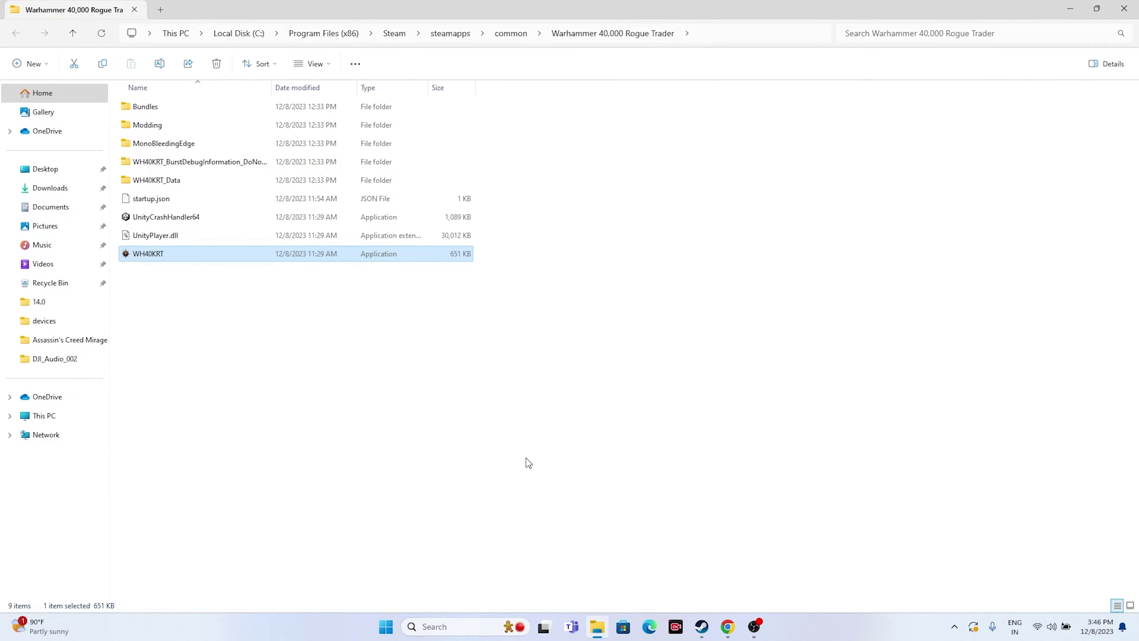
Enable Windows 8 compatibility mode for WH40KRT, apply it, and close the game folder.
{"action": "right_click", "coordinate": [265, 253]}
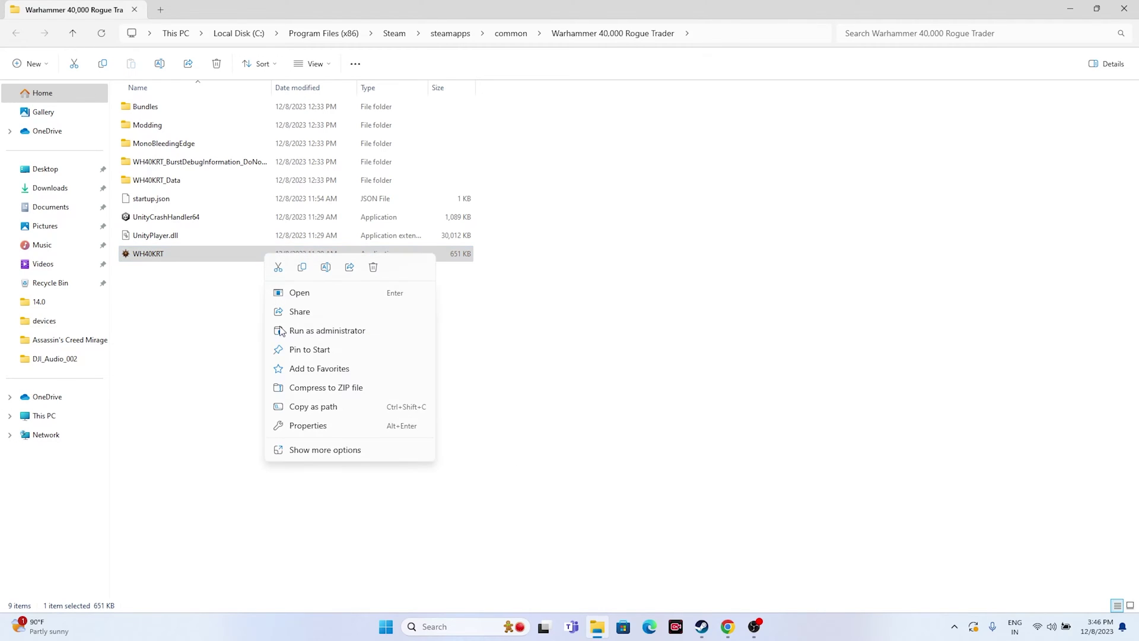
{"action": "left_click", "coordinate": [304, 454]}
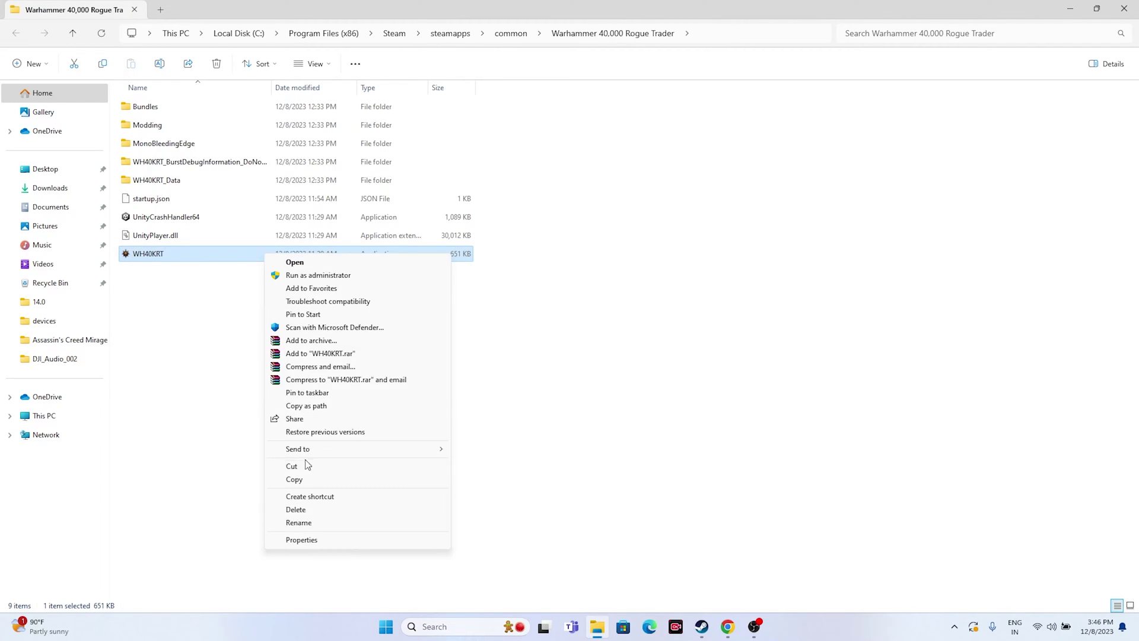
{"action": "left_click", "coordinate": [307, 538]}
{"action": "left_click", "coordinate": [324, 282]}
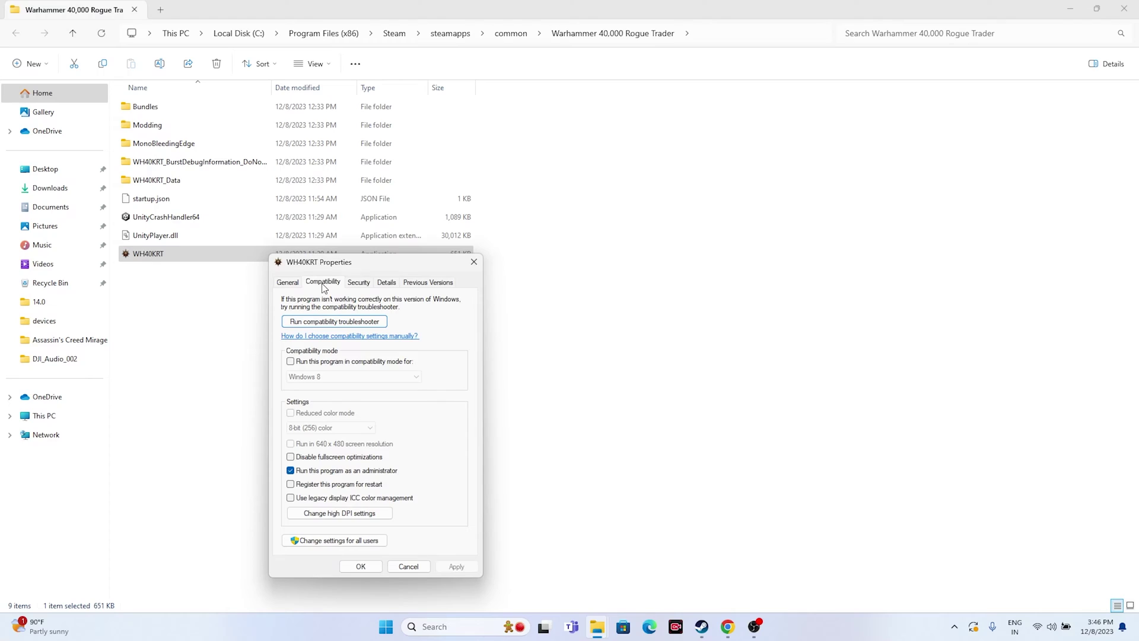
{"action": "left_click", "coordinate": [294, 363]}
{"action": "left_click", "coordinate": [416, 376]}
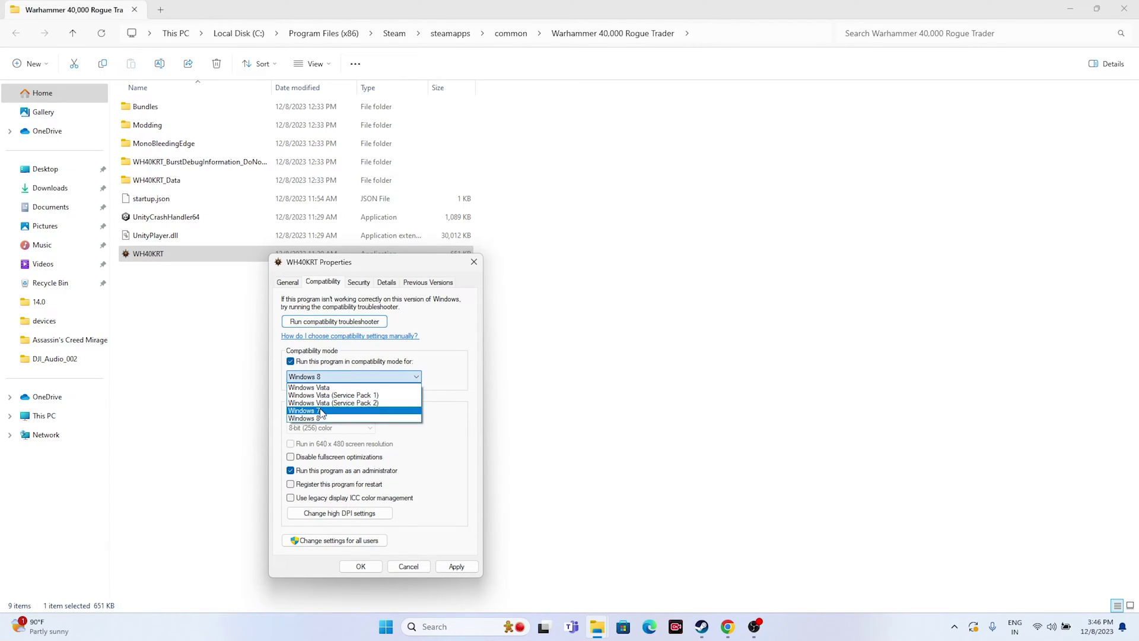
{"action": "left_click", "coordinate": [321, 411]}
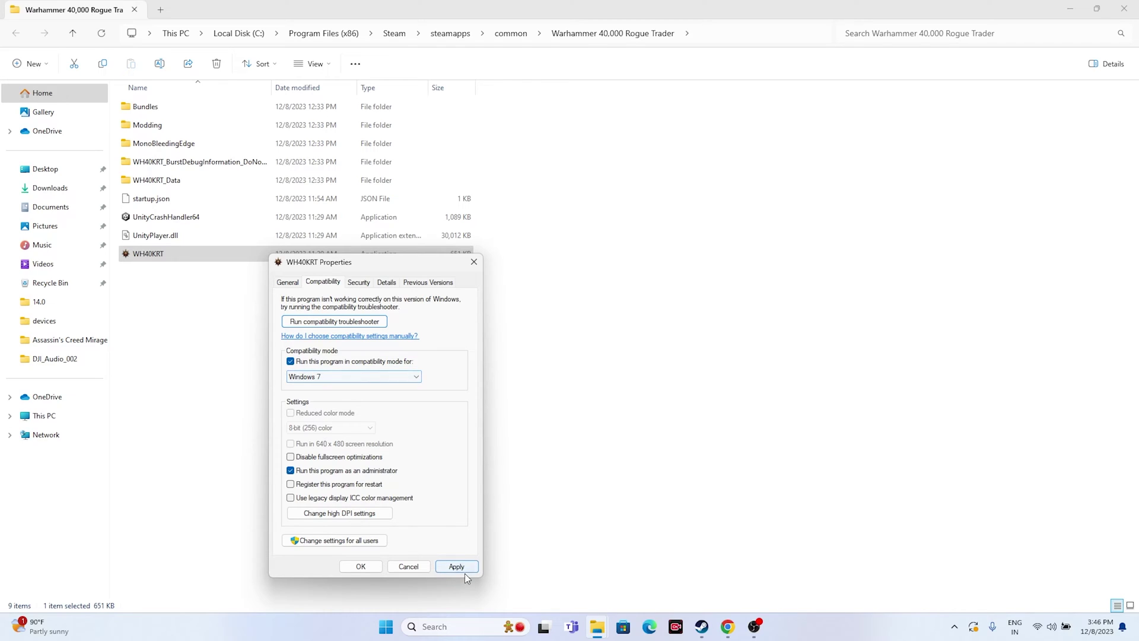
{"action": "left_click", "coordinate": [329, 378]}
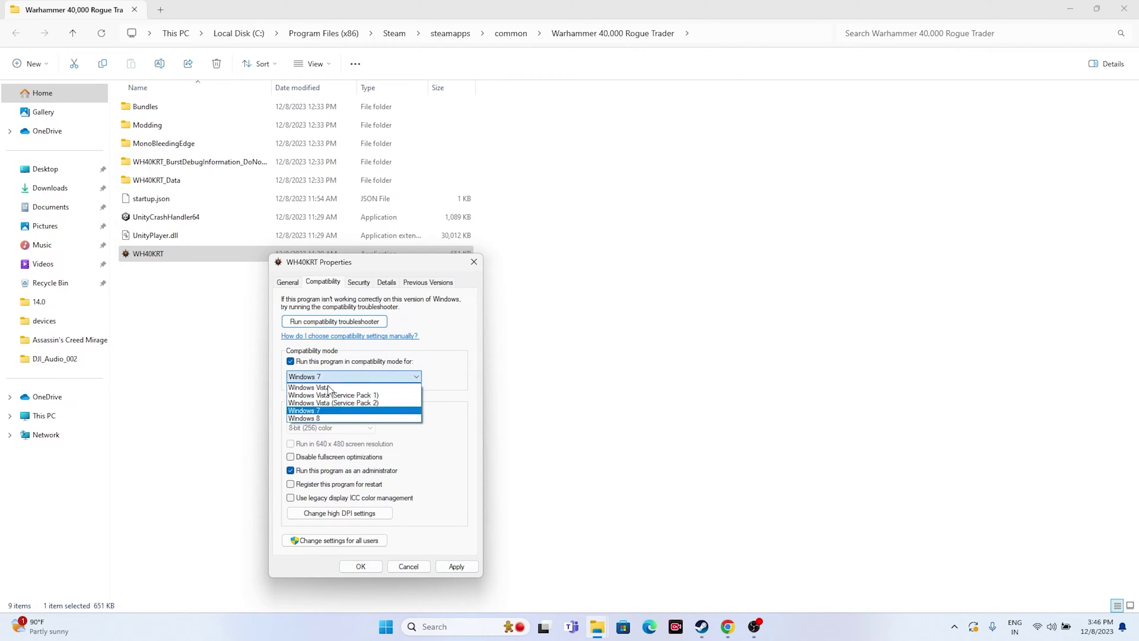
{"action": "left_click", "coordinate": [326, 419]}
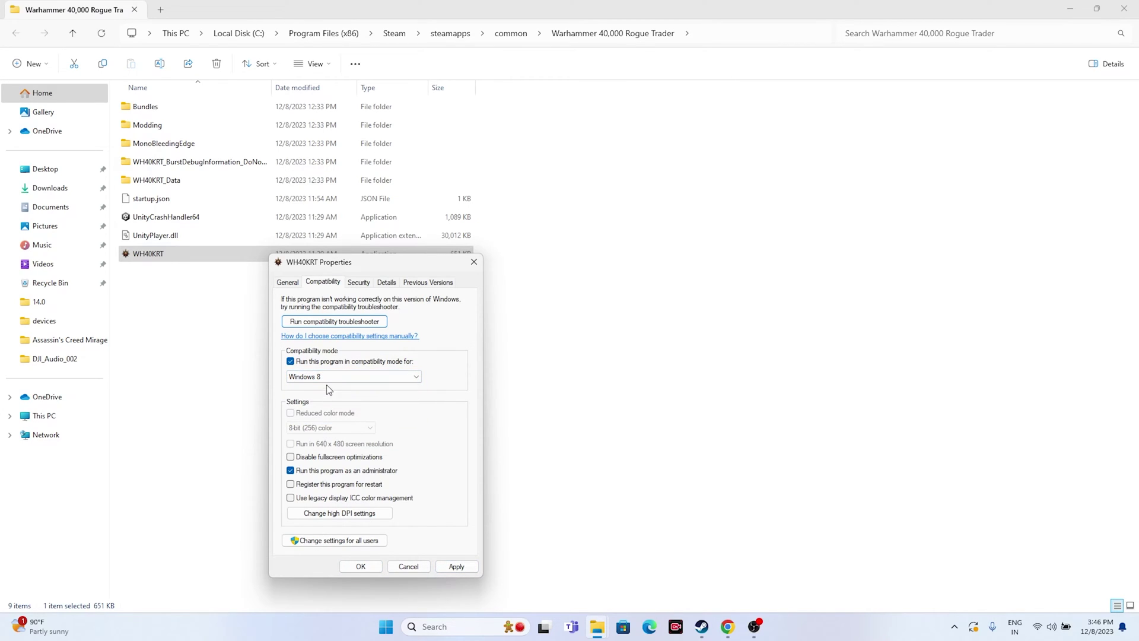
{"action": "left_click", "coordinate": [454, 566]}
{"action": "left_click", "coordinate": [474, 262]}
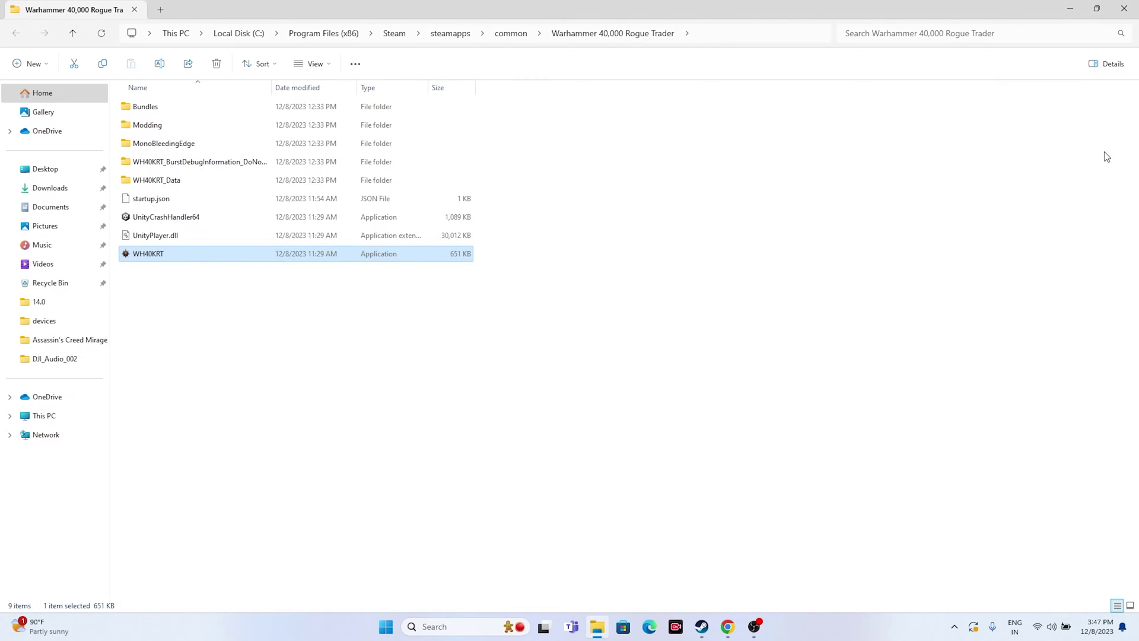
{"action": "left_click", "coordinate": [1124, 8]}
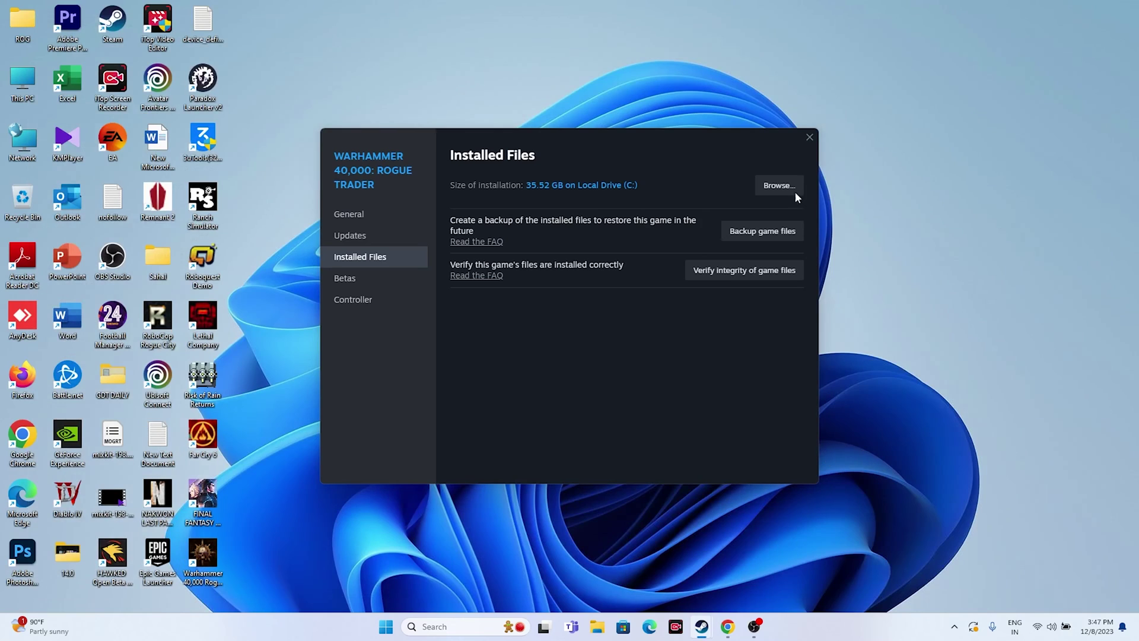
Close Rogue Trader's Steam Properties dialog and minimize the Steam window.
{"action": "left_click", "coordinate": [806, 141]}
{"action": "left_click", "coordinate": [702, 627]}
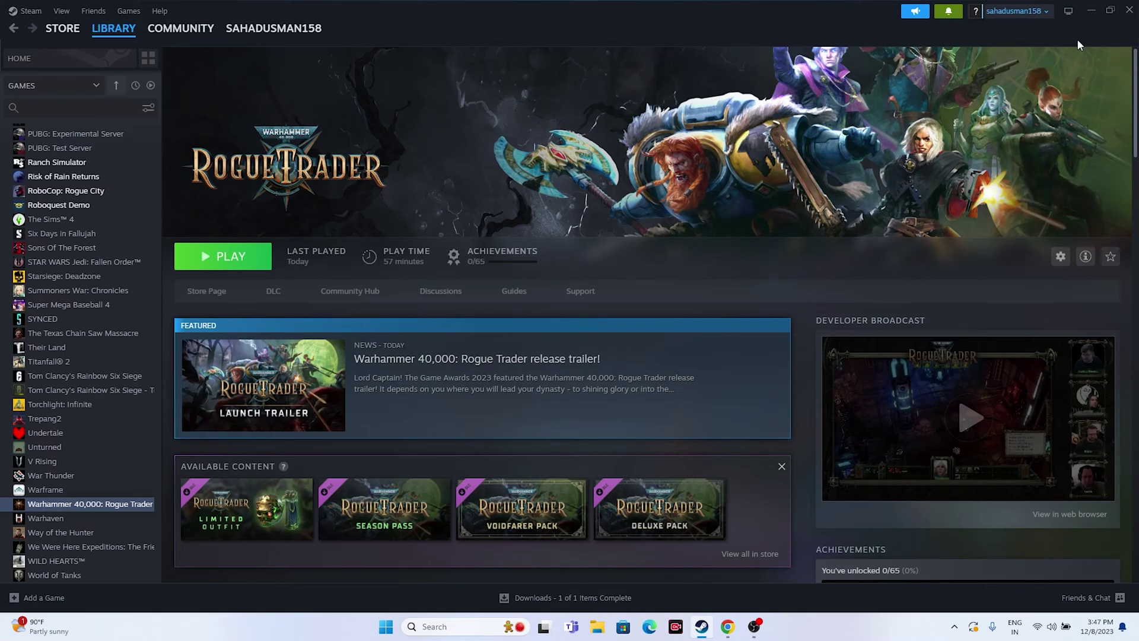
{"action": "left_click", "coordinate": [1091, 10]}
Open Windows Settings and look through the Windows Update and Date & time pages.
{"action": "left_click", "coordinate": [442, 627]}
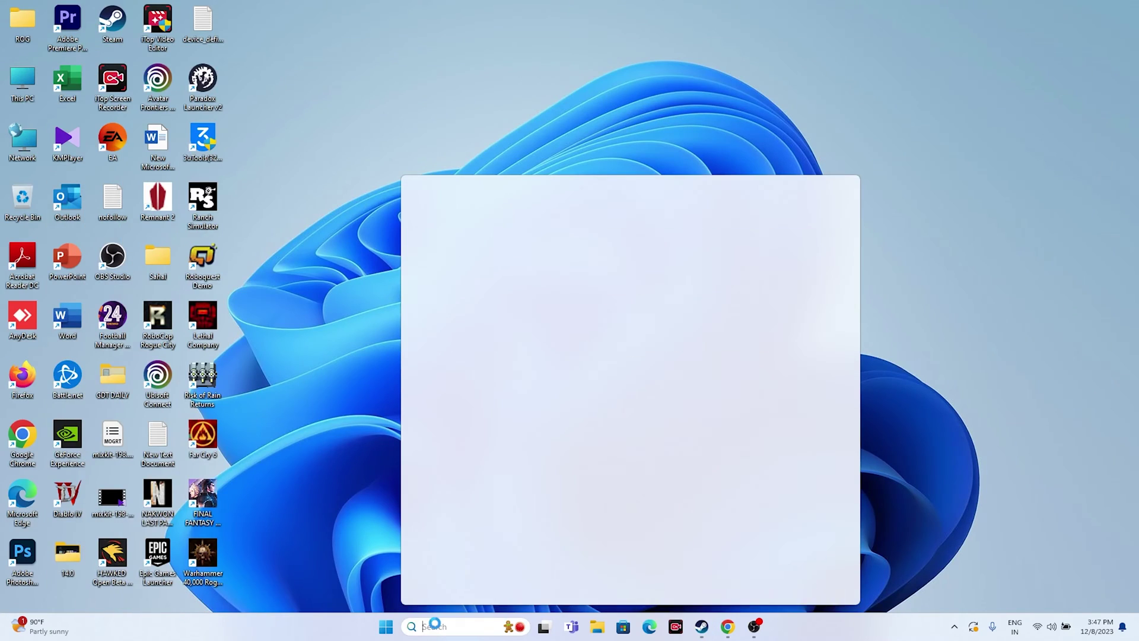
{"action": "left_click", "coordinate": [458, 391]}
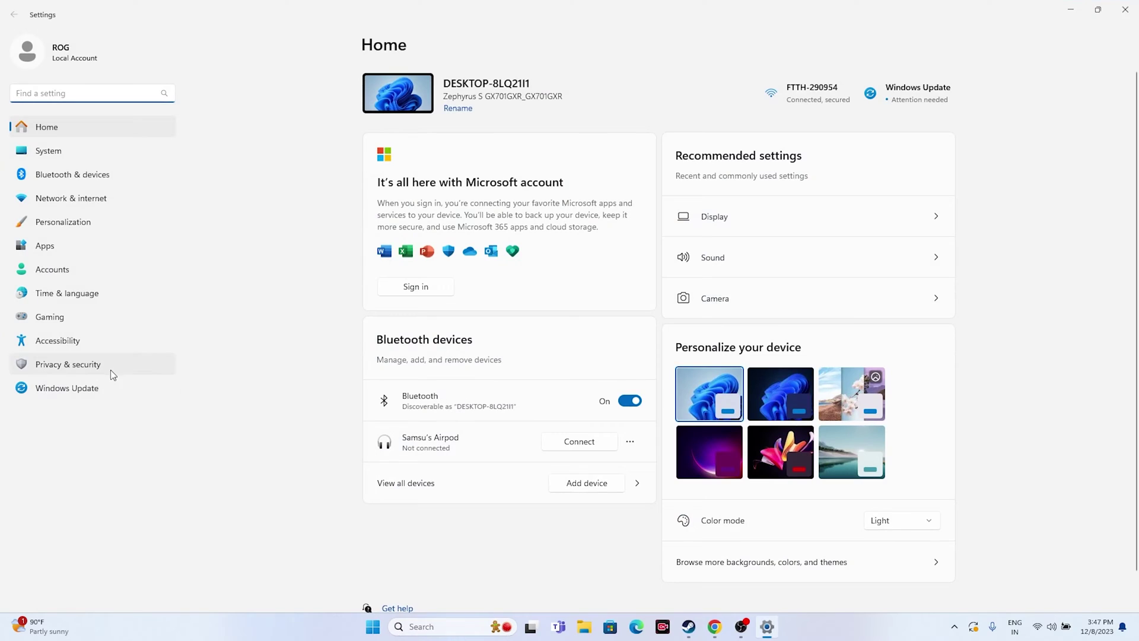
{"action": "left_click", "coordinate": [83, 387]}
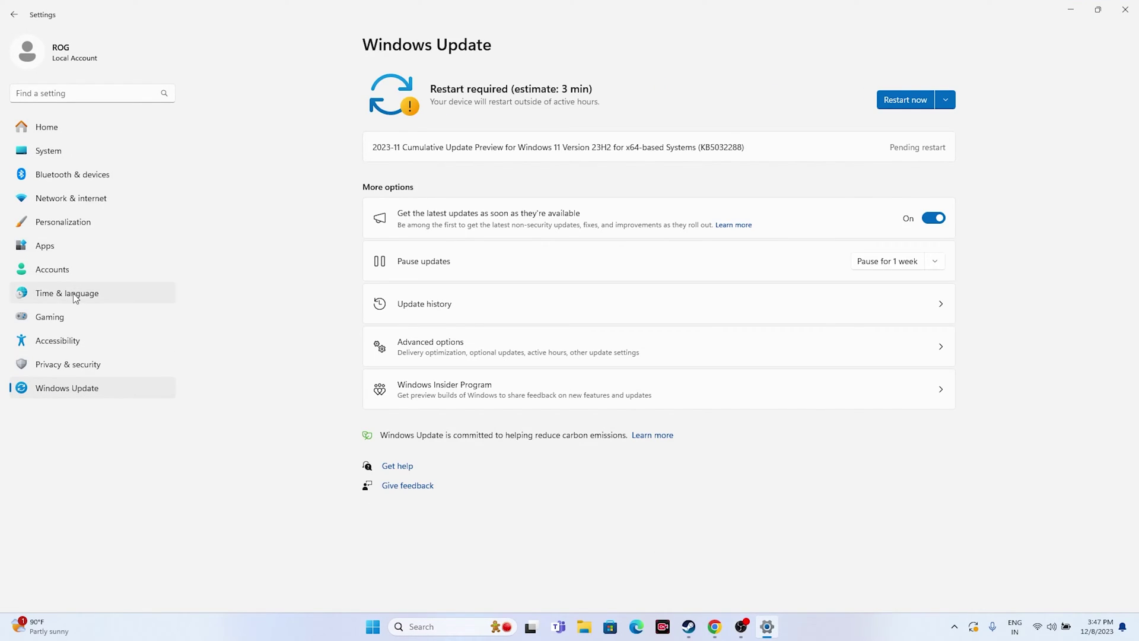
{"action": "left_click", "coordinate": [73, 293]}
{"action": "left_click", "coordinate": [436, 149]}
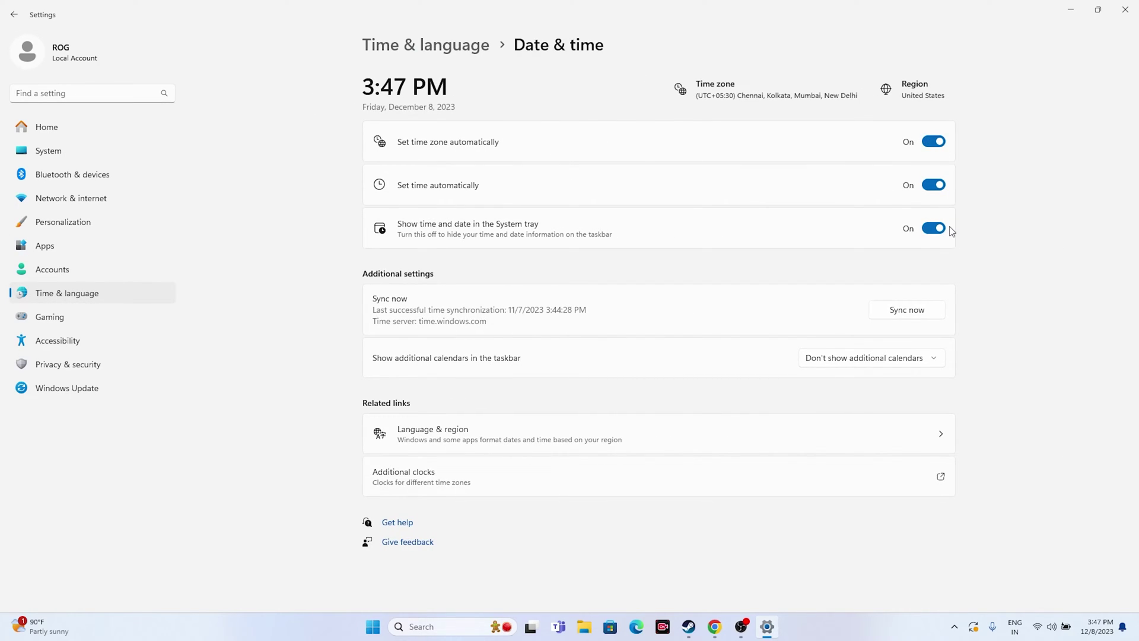
{"action": "left_click", "coordinate": [13, 14]}
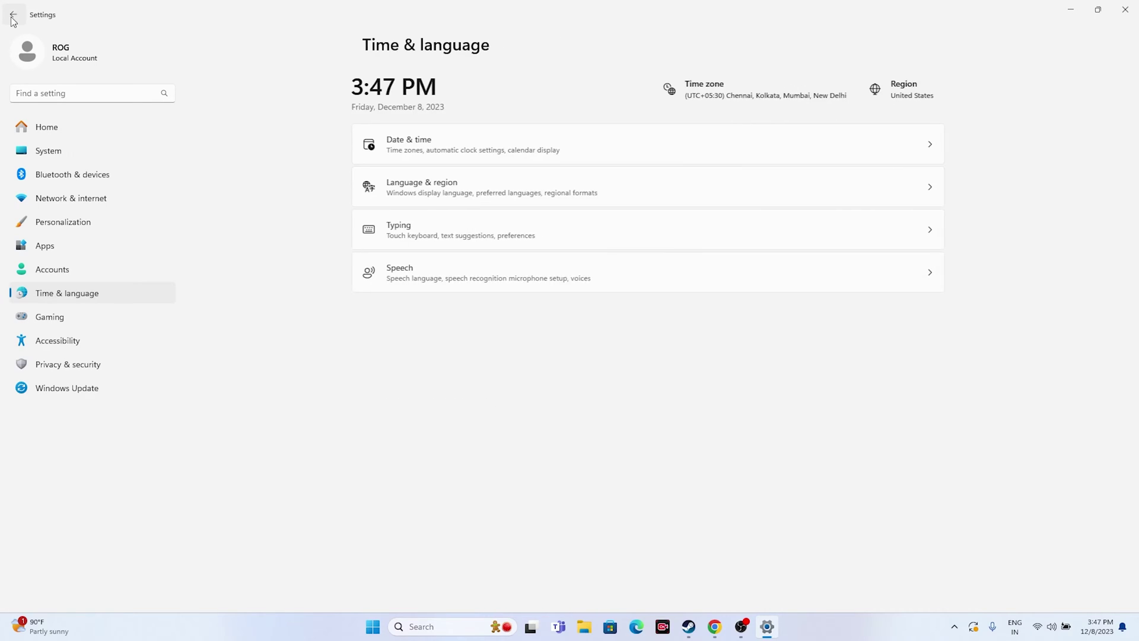
Keep United States as the country or region in Language & region, then close Settings.
{"action": "left_click", "coordinate": [493, 194]}
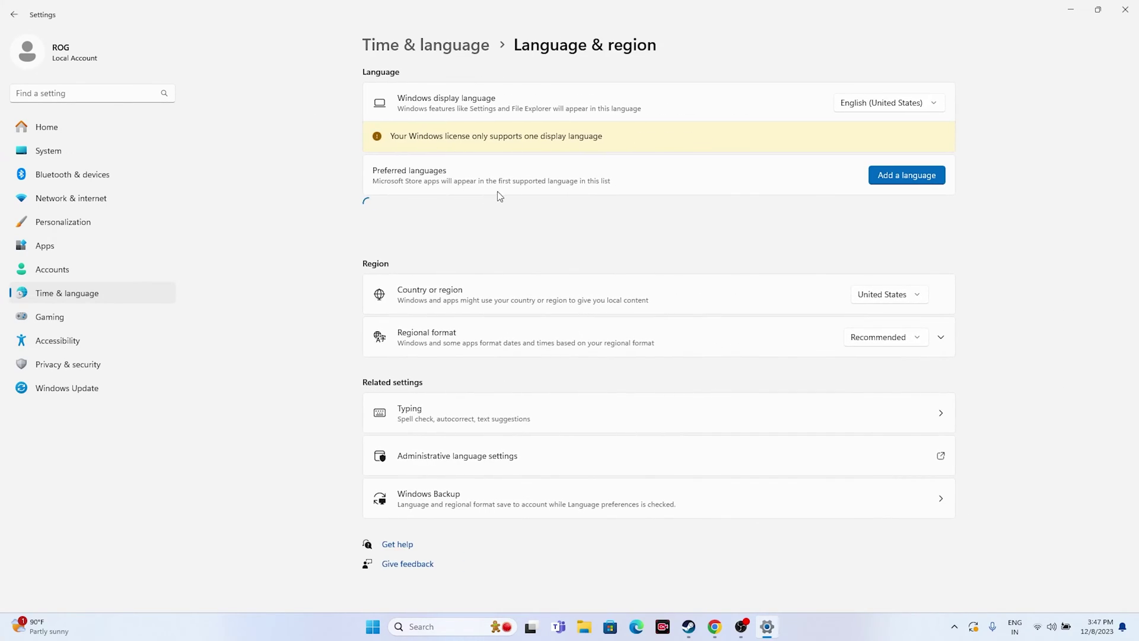
{"action": "left_click", "coordinate": [919, 299]}
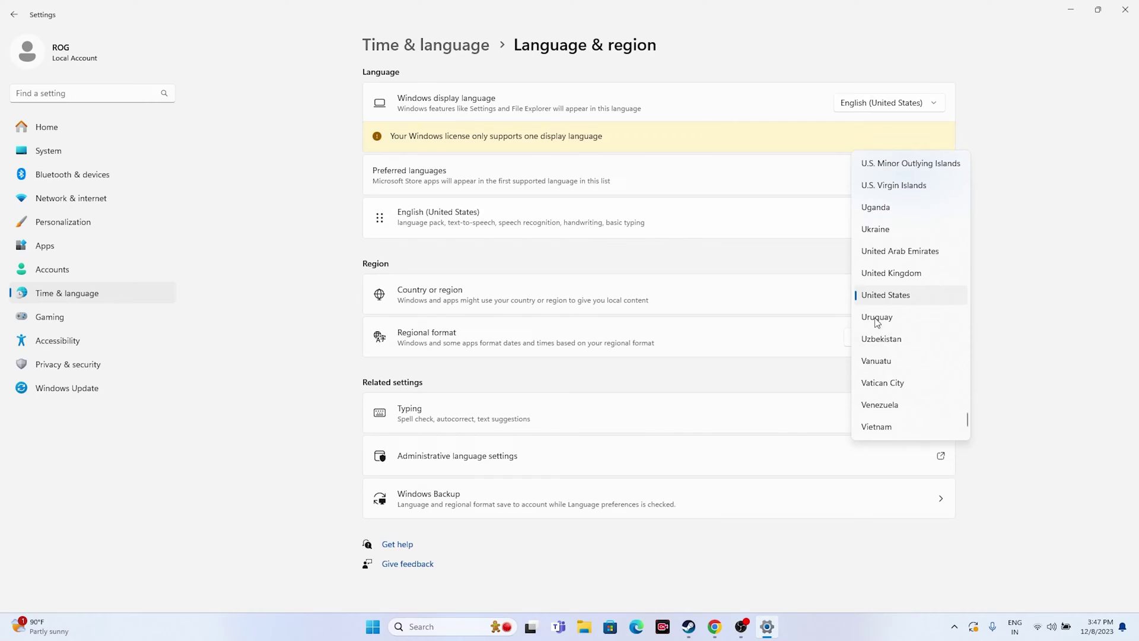
{"action": "left_click", "coordinate": [913, 308]}
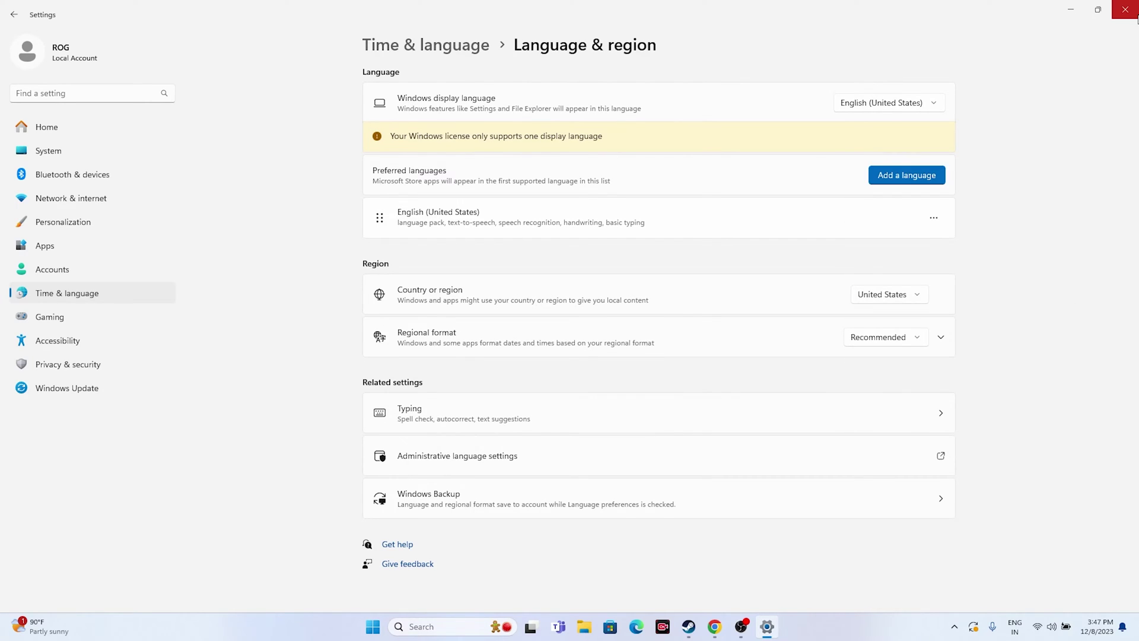
{"action": "left_click", "coordinate": [1125, 9]}
Bring the Steam window forward to show Rogue Trader's library page.
{"action": "left_click", "coordinate": [702, 626]}
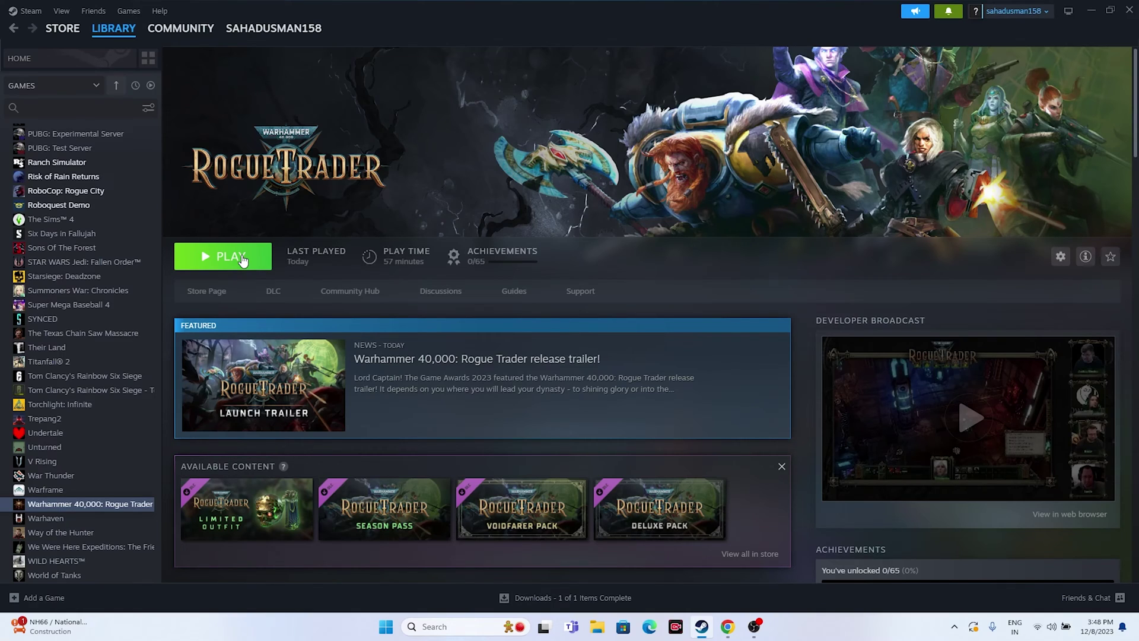
Search 'control', open Firewall's allowed apps list, and scroll down to Warhammer 40,000: Rogue Trader.
{"action": "left_click", "coordinate": [454, 628]}
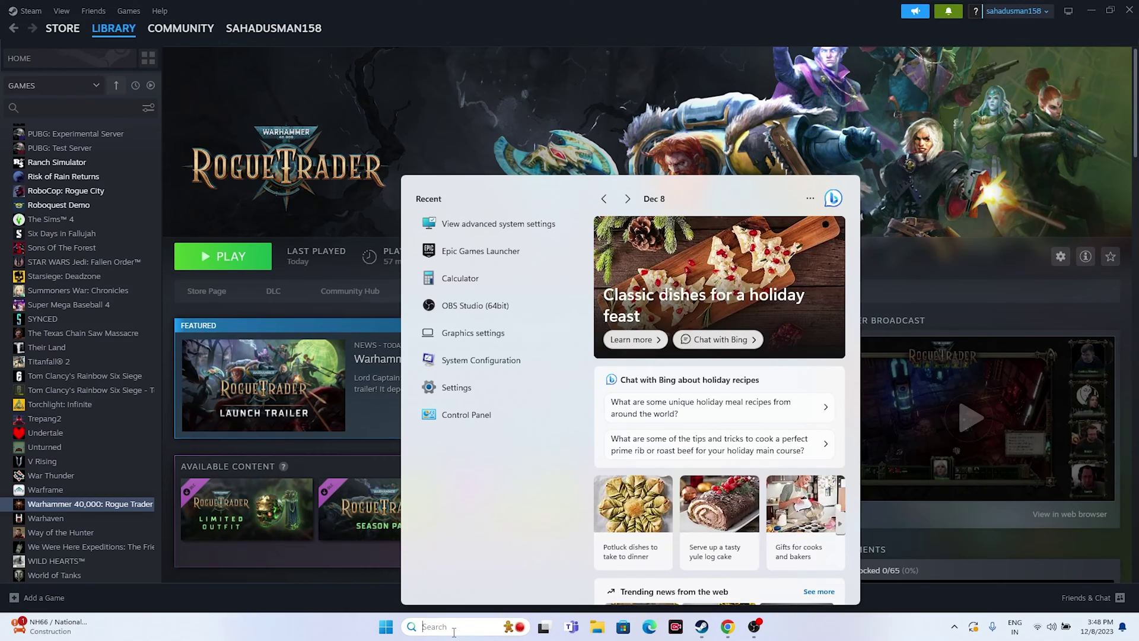
{"action": "type", "text": "contr"}
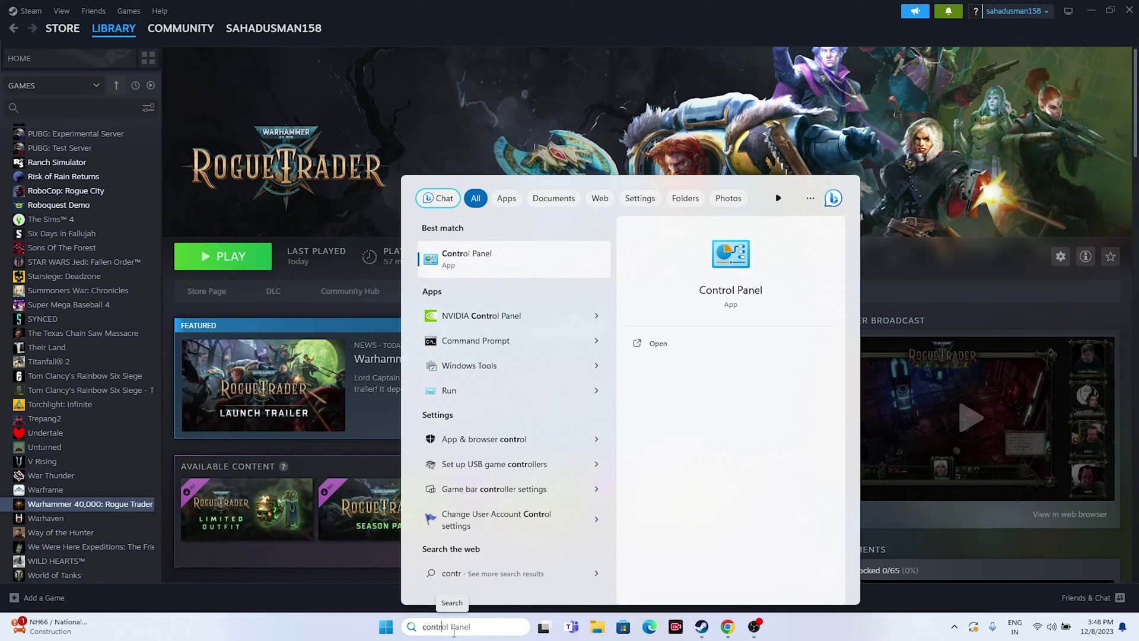
{"action": "type", "text": "ol"}
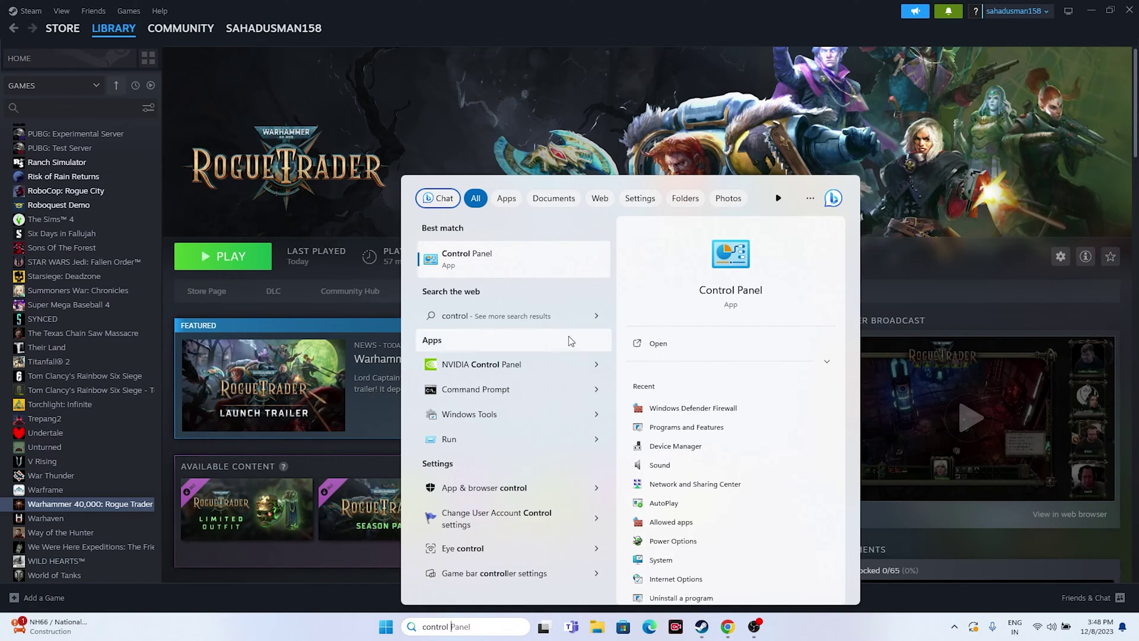
{"action": "left_click", "coordinate": [526, 255]}
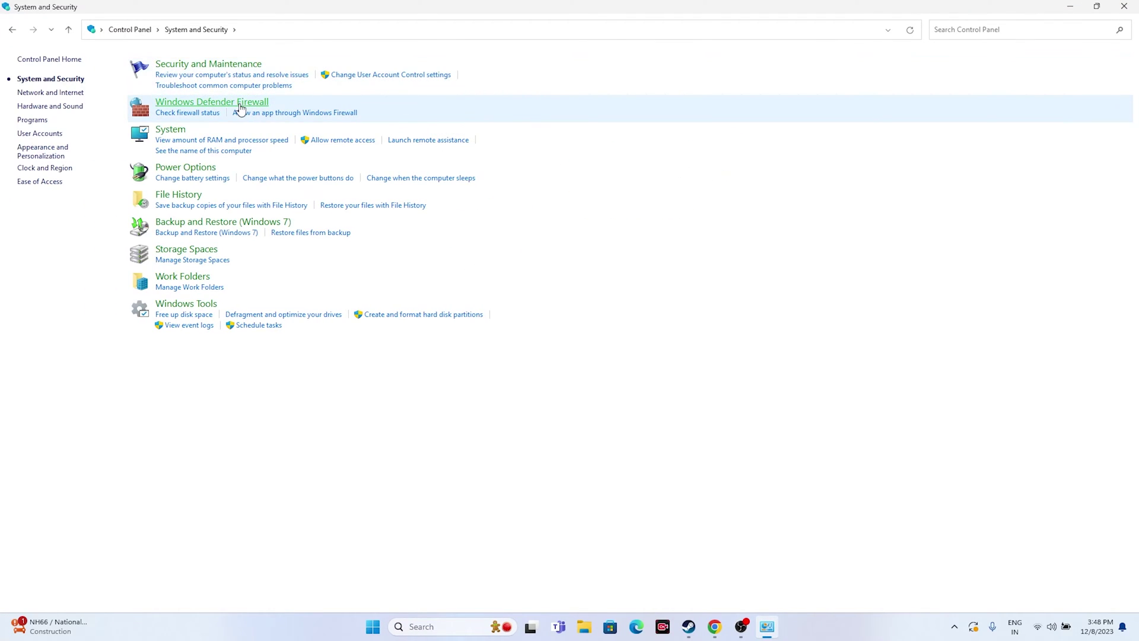
{"action": "left_click", "coordinate": [241, 103]}
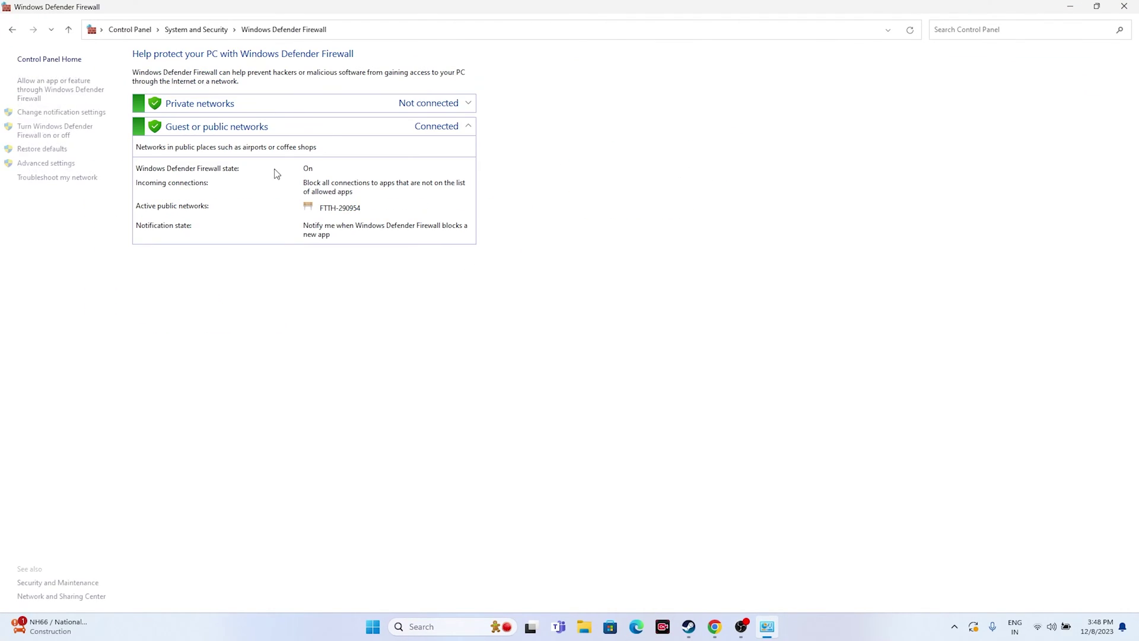
{"action": "left_click", "coordinate": [56, 93]}
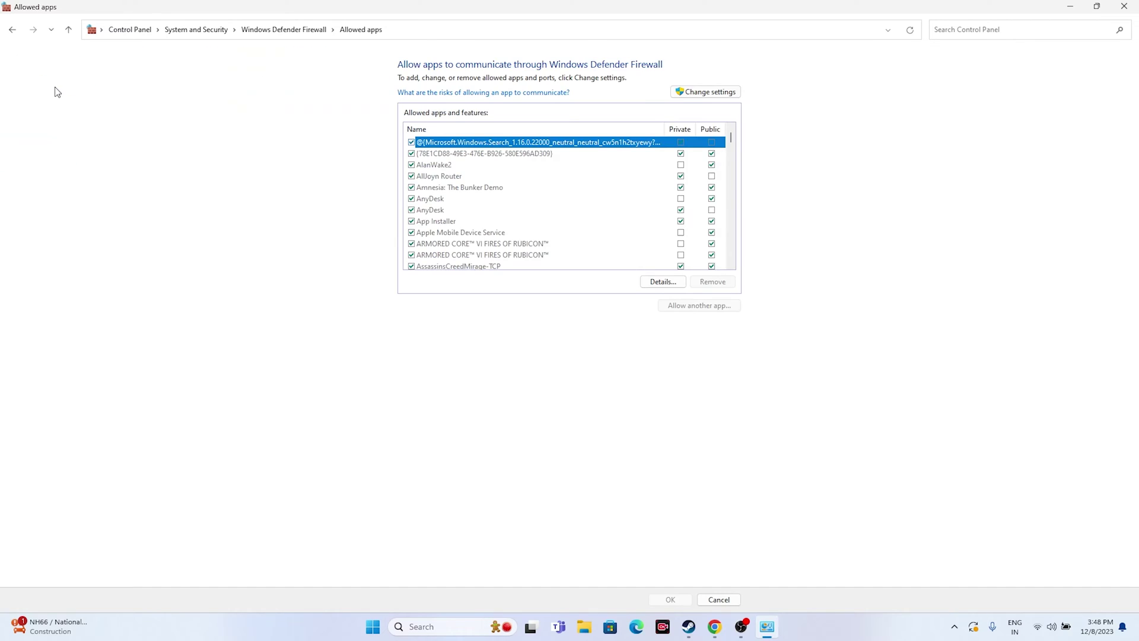
{"action": "scroll", "coordinate": [516, 183], "scroll_direction": "down", "scroll_amount": 10}
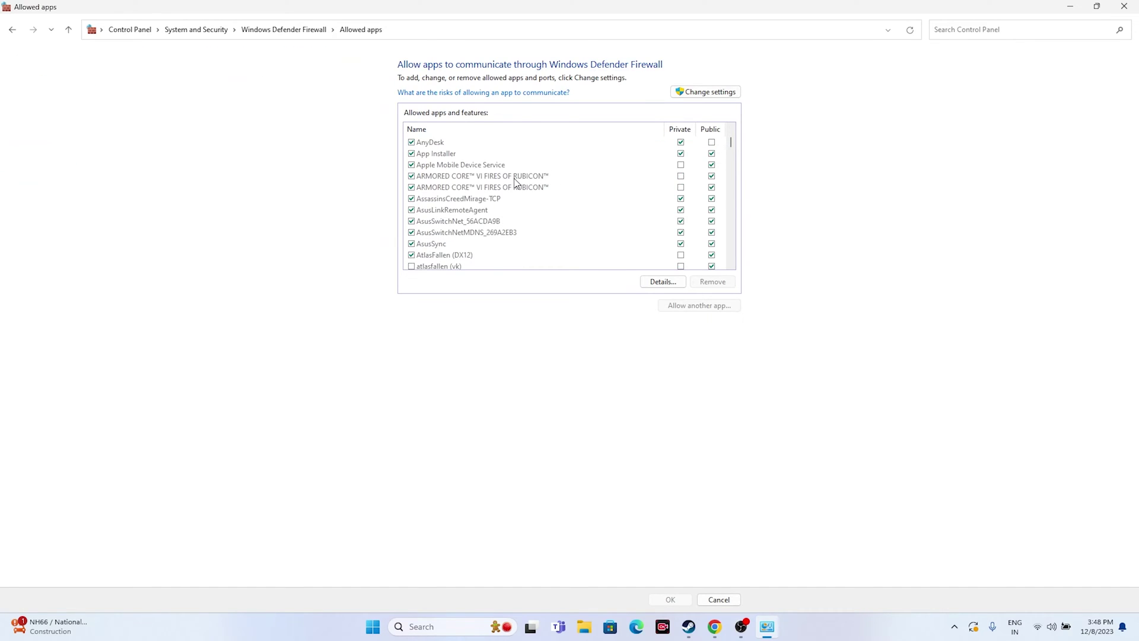
{"action": "scroll", "coordinate": [516, 183], "scroll_direction": "down", "scroll_amount": 15}
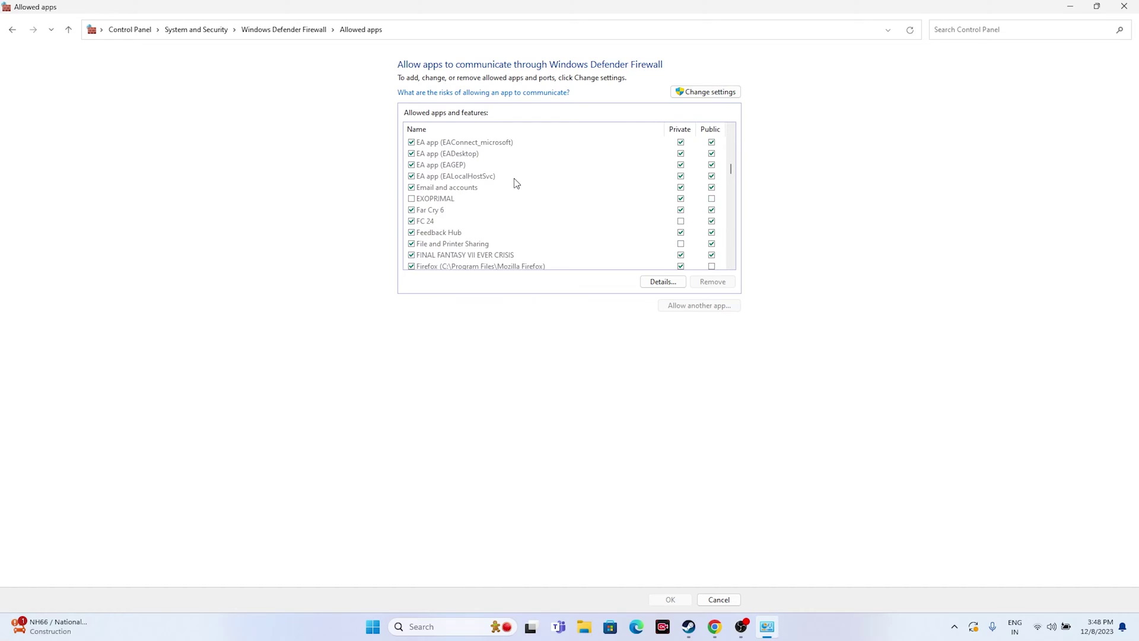
{"action": "scroll", "coordinate": [516, 183], "scroll_direction": "down", "scroll_amount": 15}
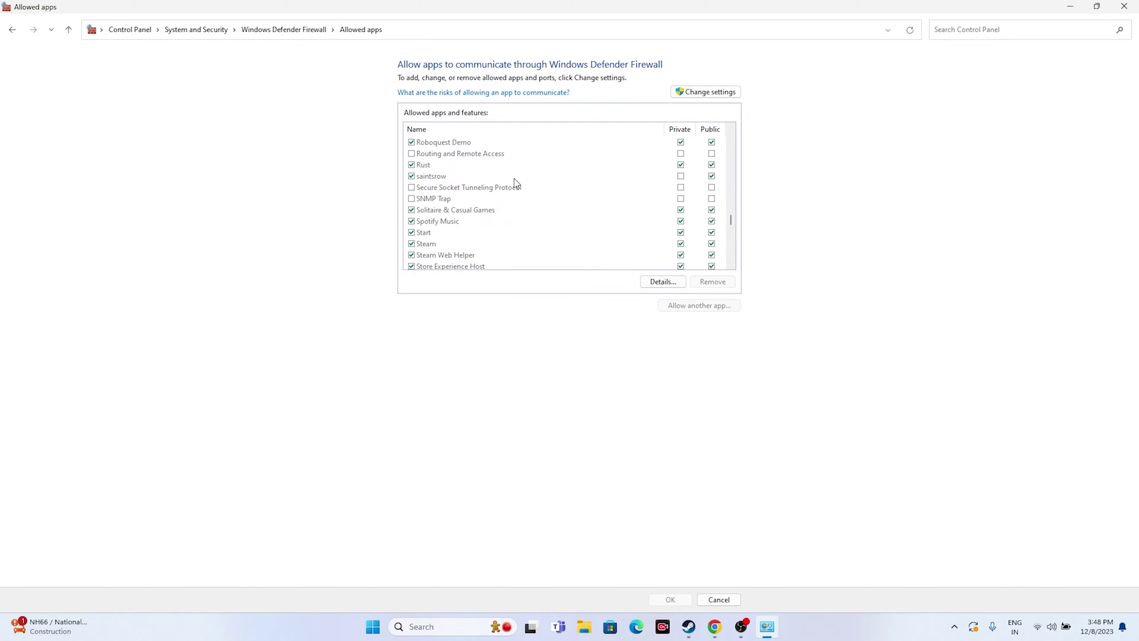
{"action": "scroll", "coordinate": [517, 183], "scroll_direction": "down", "scroll_amount": 10}
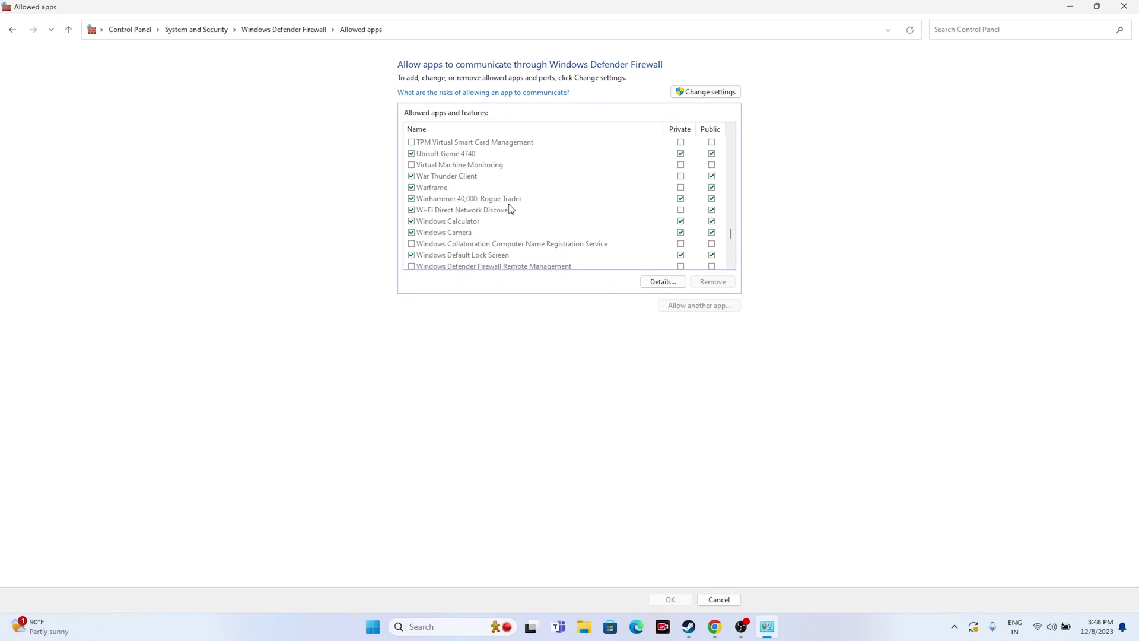
Unlock allowed apps, start Allow another app, and browse to C:\Program Files (x86)\Steam.
{"action": "left_click", "coordinate": [703, 92]}
{"action": "left_click", "coordinate": [707, 304]}
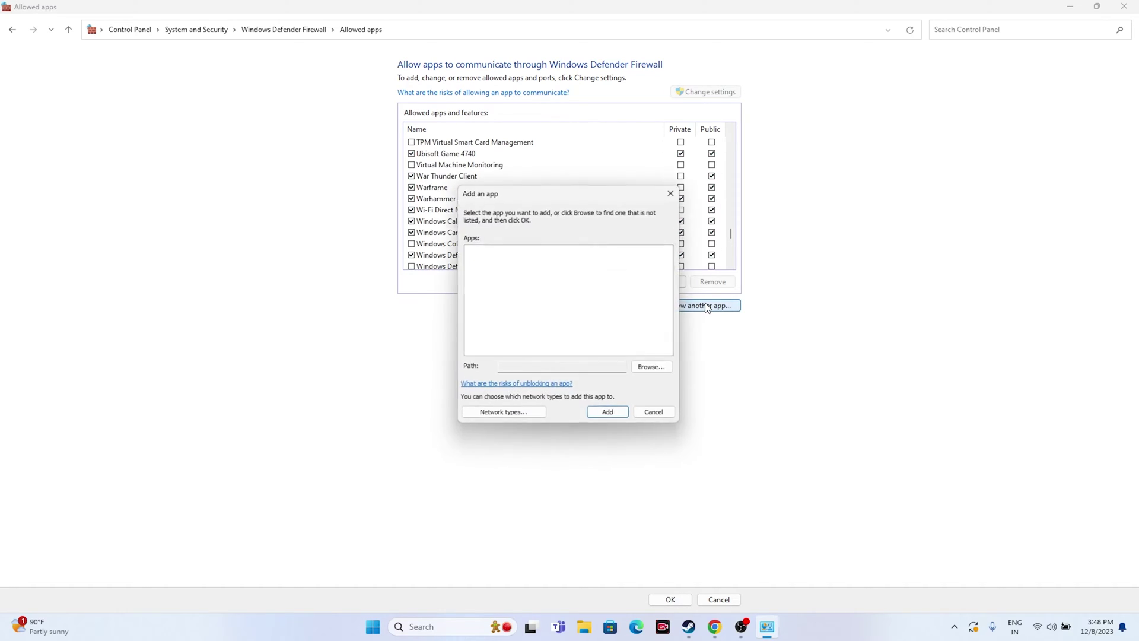
{"action": "left_click", "coordinate": [660, 374]}
{"action": "scroll", "coordinate": [510, 380], "scroll_direction": "down", "scroll_amount": 3}
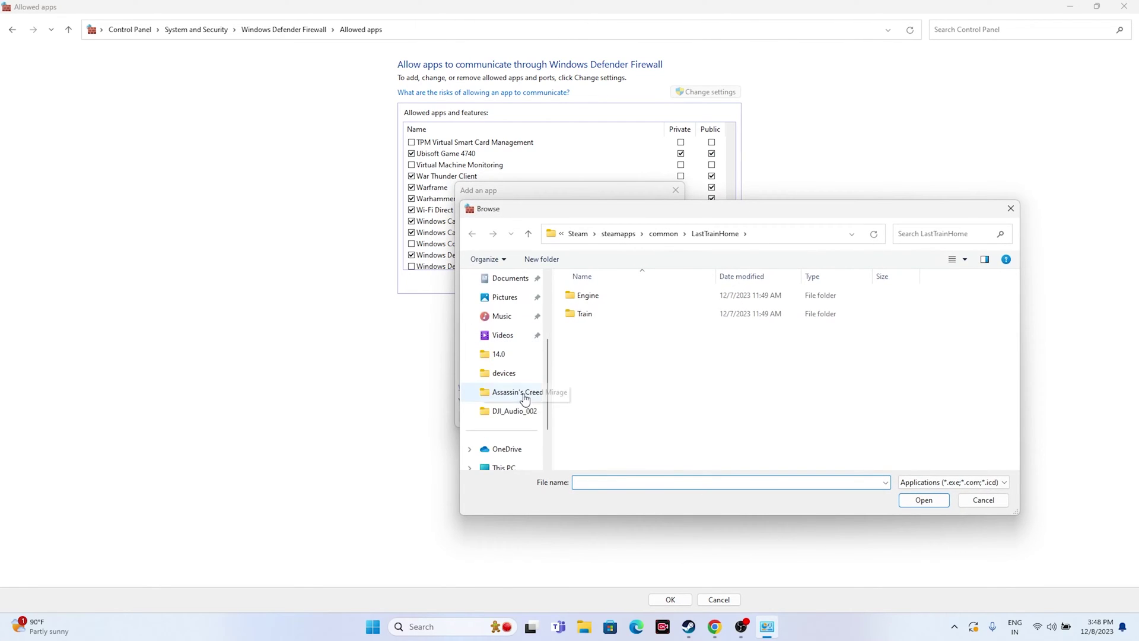
{"action": "left_click", "coordinate": [507, 456]}
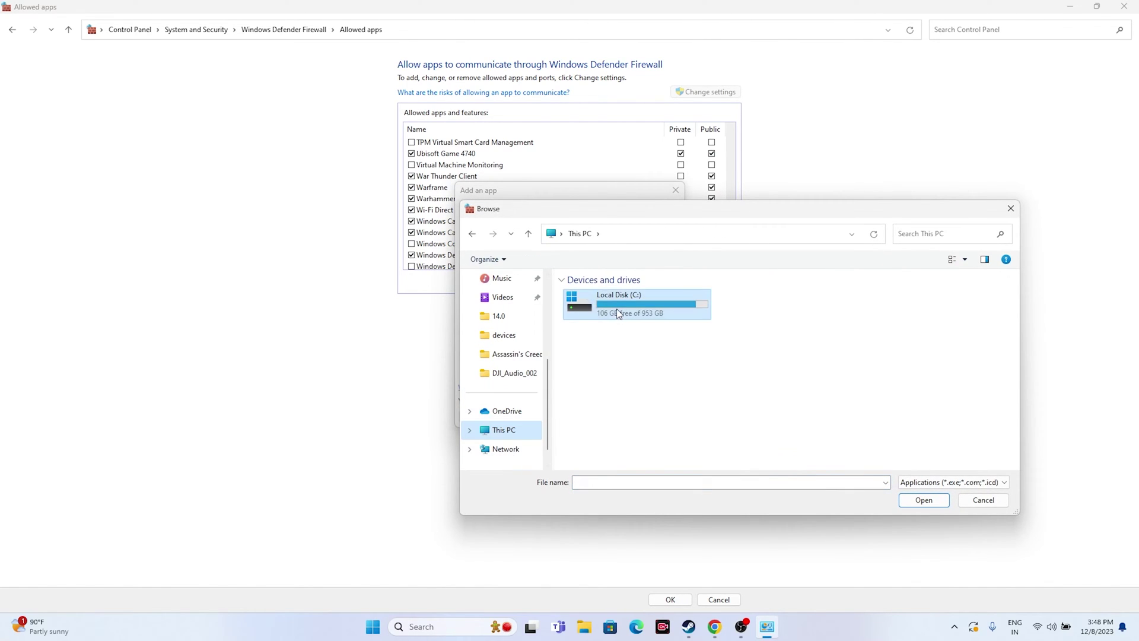
{"action": "double_click", "coordinate": [618, 321]}
{"action": "double_click", "coordinate": [617, 404]}
{"action": "scroll", "coordinate": [614, 401], "scroll_direction": "down", "scroll_amount": 10}
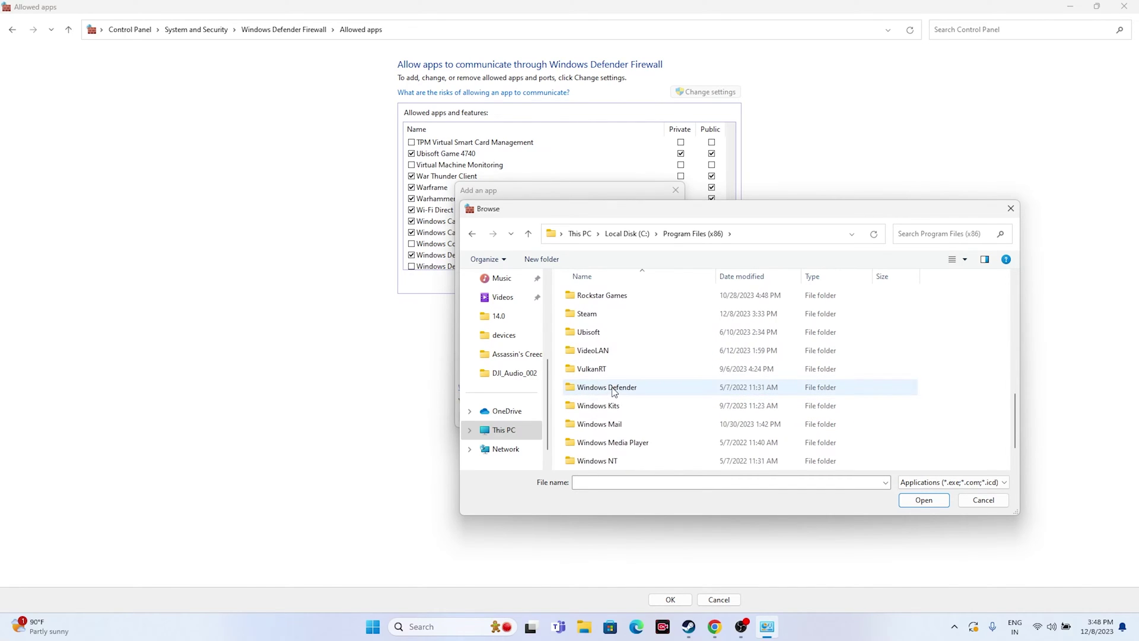
{"action": "double_click", "coordinate": [596, 314]}
Navigate to steamapps\common\Warhammer 40,000 Rogue Trader and choose the WH40KRT executable.
{"action": "scroll", "coordinate": [620, 383], "scroll_direction": "down", "scroll_amount": 3}
{"action": "scroll", "coordinate": [620, 382], "scroll_direction": "down", "scroll_amount": 1}
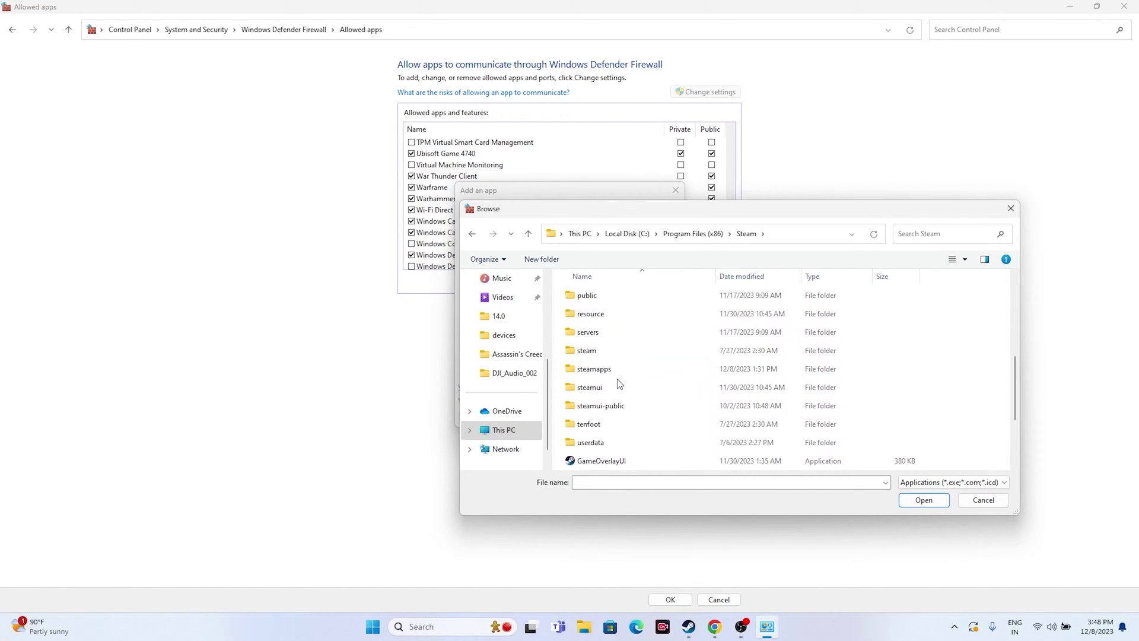
{"action": "double_click", "coordinate": [620, 370]}
{"action": "double_click", "coordinate": [615, 295]}
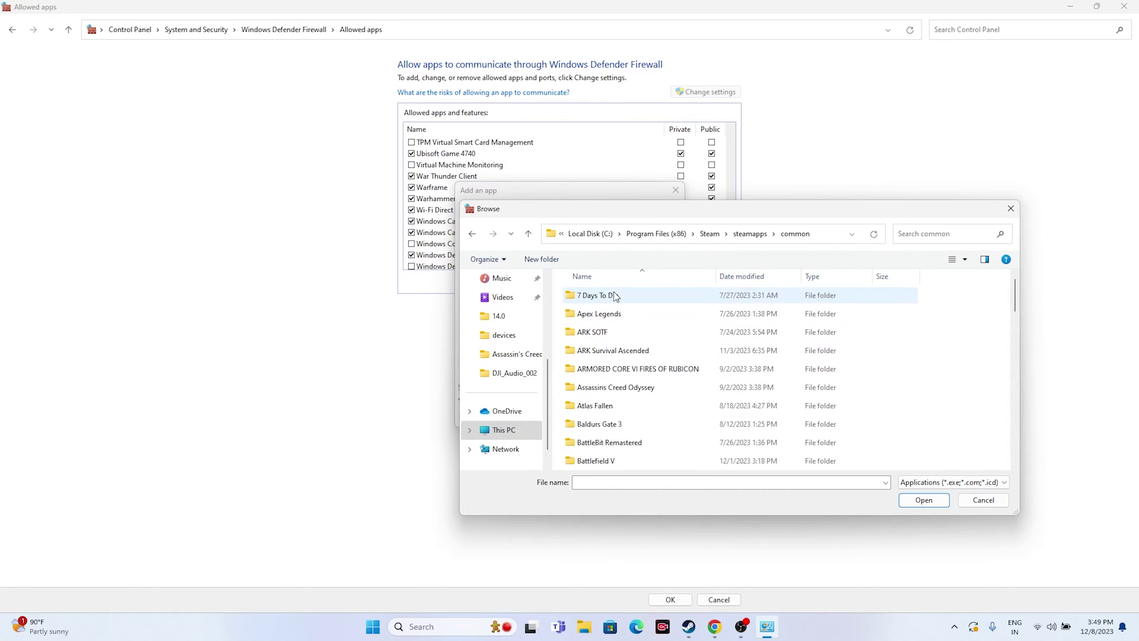
{"action": "scroll", "coordinate": [623, 333], "scroll_direction": "down", "scroll_amount": 1}
{"action": "scroll", "coordinate": [626, 337], "scroll_direction": "down", "scroll_amount": 8}
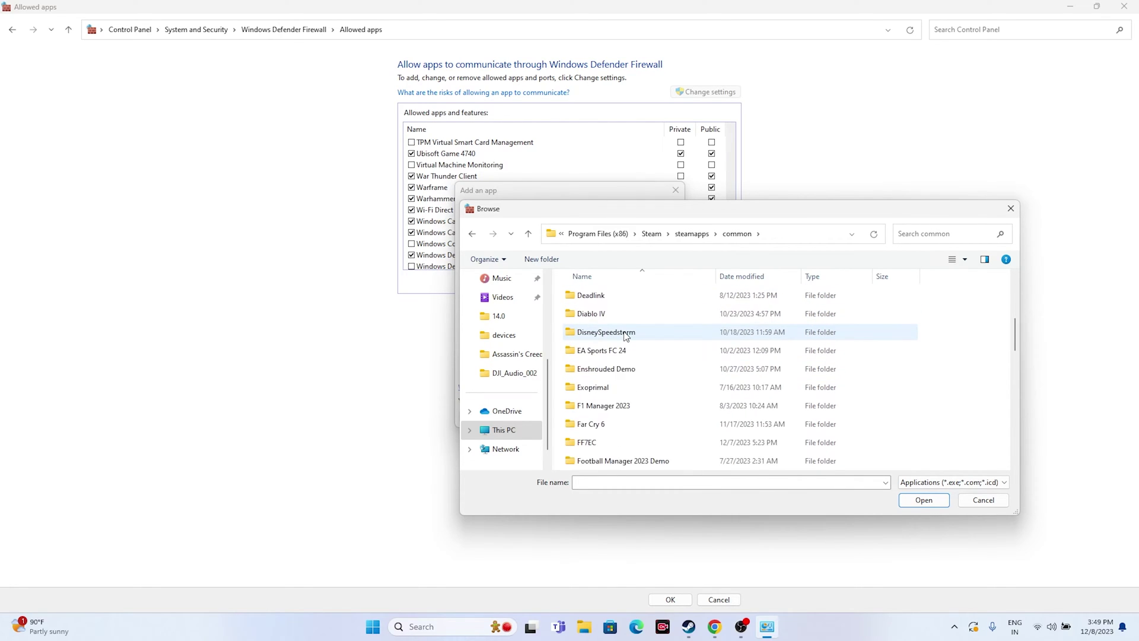
{"action": "scroll", "coordinate": [626, 336], "scroll_direction": "down", "scroll_amount": 5}
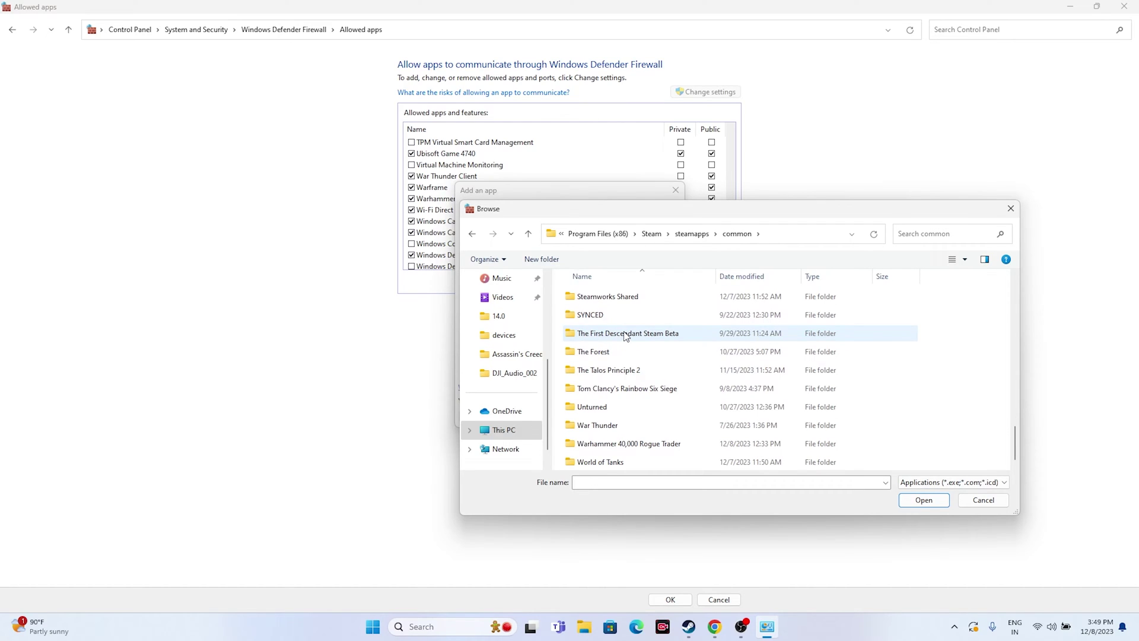
{"action": "double_click", "coordinate": [647, 444]}
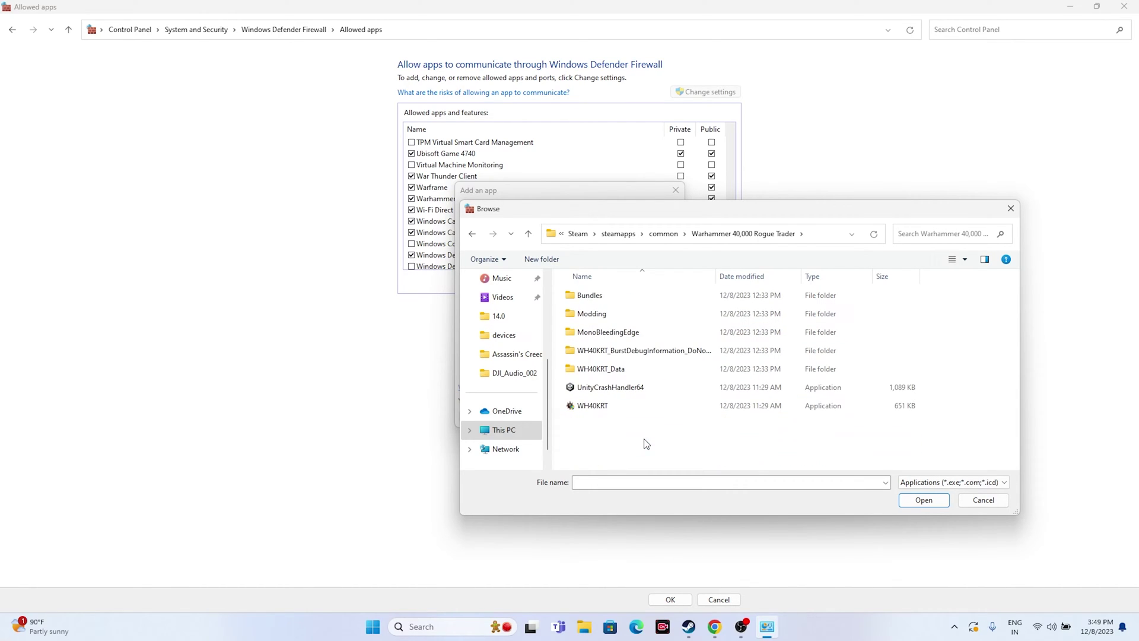
{"action": "left_click", "coordinate": [629, 407]}
{"action": "left_click", "coordinate": [926, 500]}
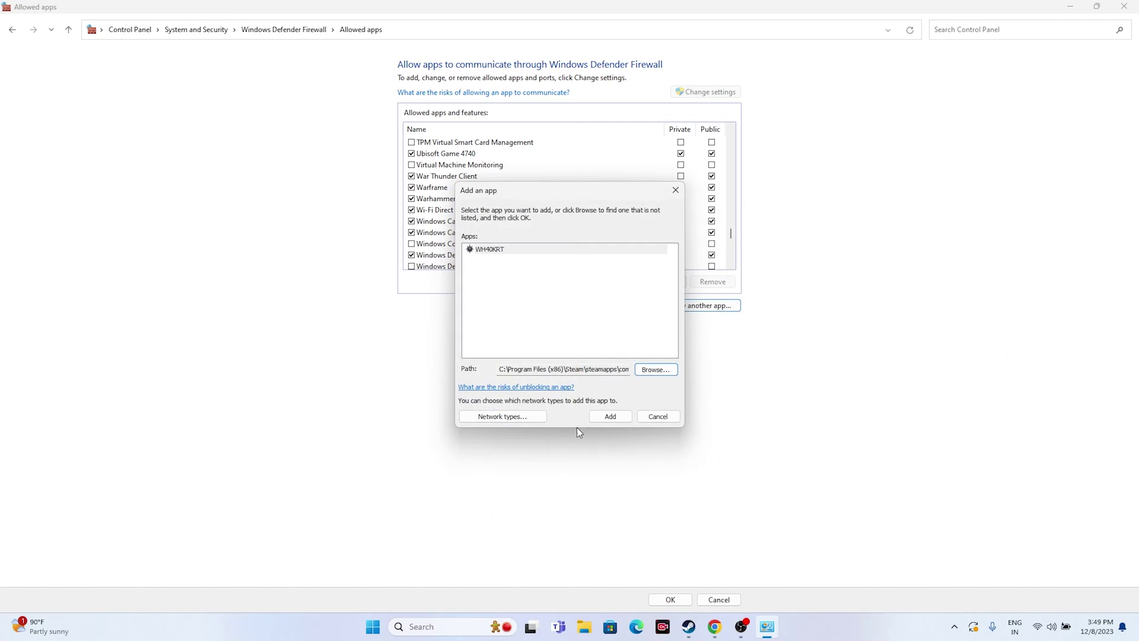
Add WH40KRT, dismiss the already-an-exception error, and close the firewall windows.
{"action": "left_click", "coordinate": [613, 416]}
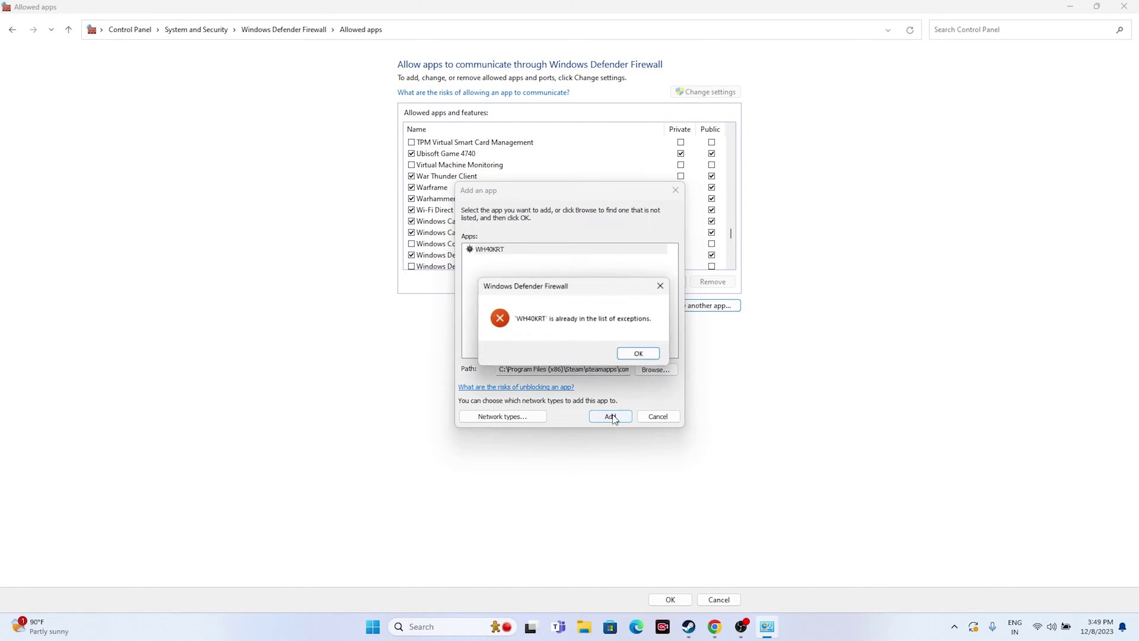
{"action": "left_click", "coordinate": [631, 355]}
{"action": "left_click", "coordinate": [676, 190]}
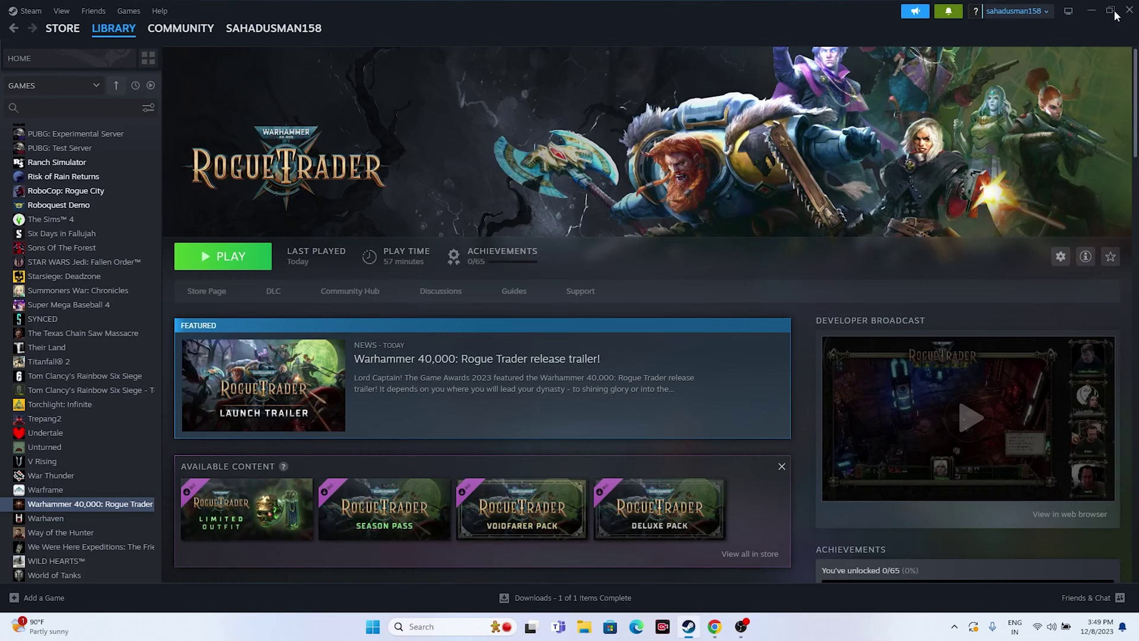
{"action": "left_click", "coordinate": [1124, 6]}
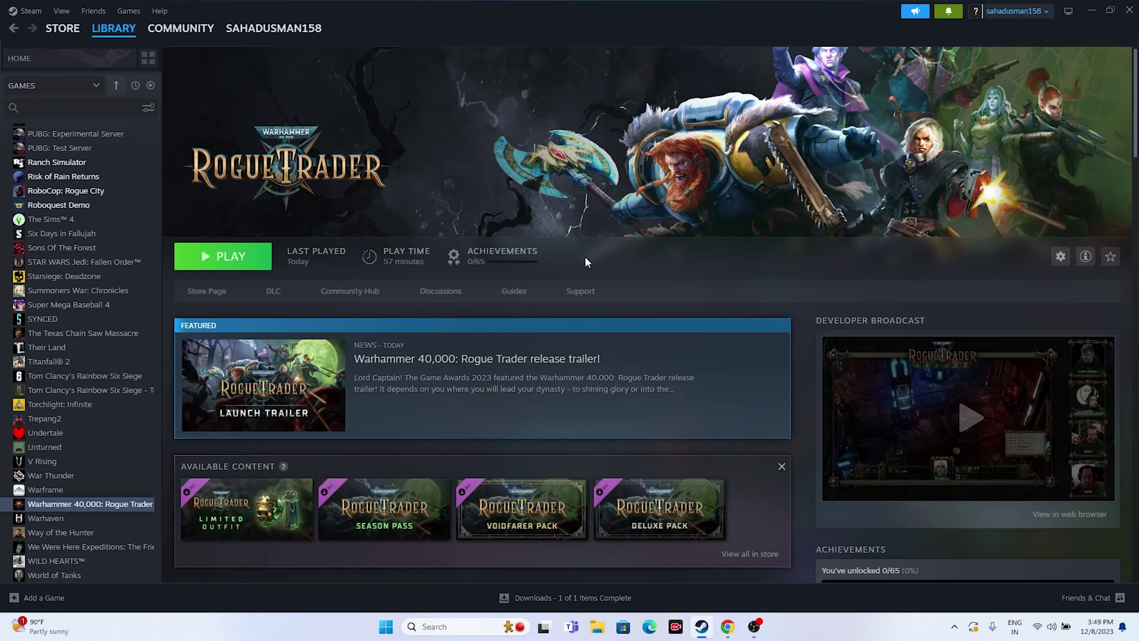
Open System Configuration, disable all services with Microsoft services hidden, apply, and skip the restart.
{"action": "left_click", "coordinate": [435, 624]}
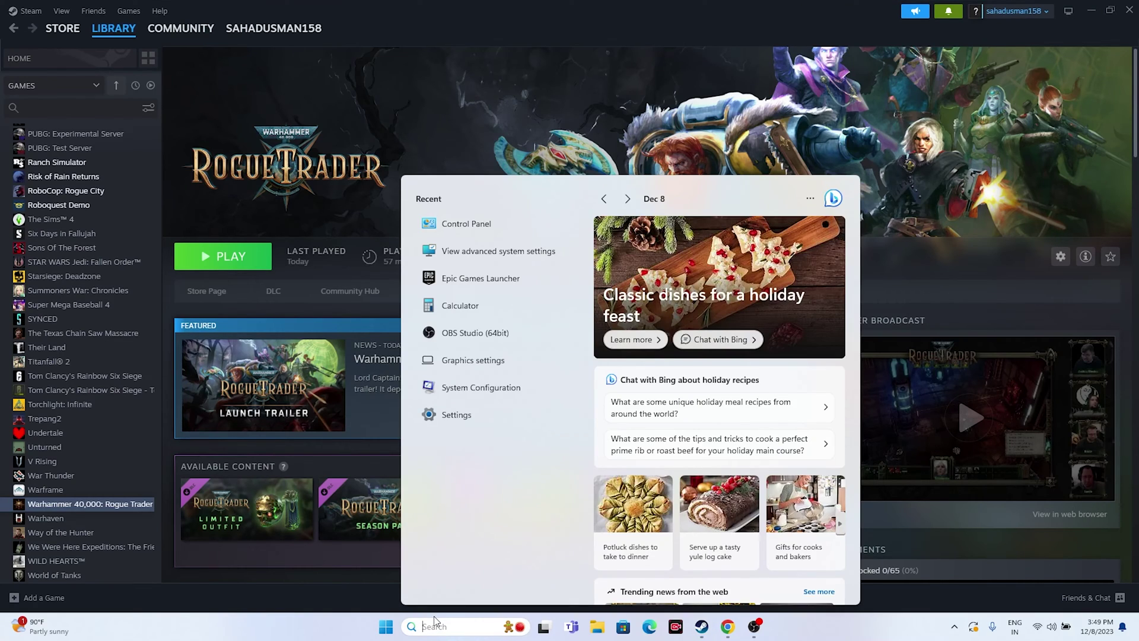
{"action": "type", "text": "syste"}
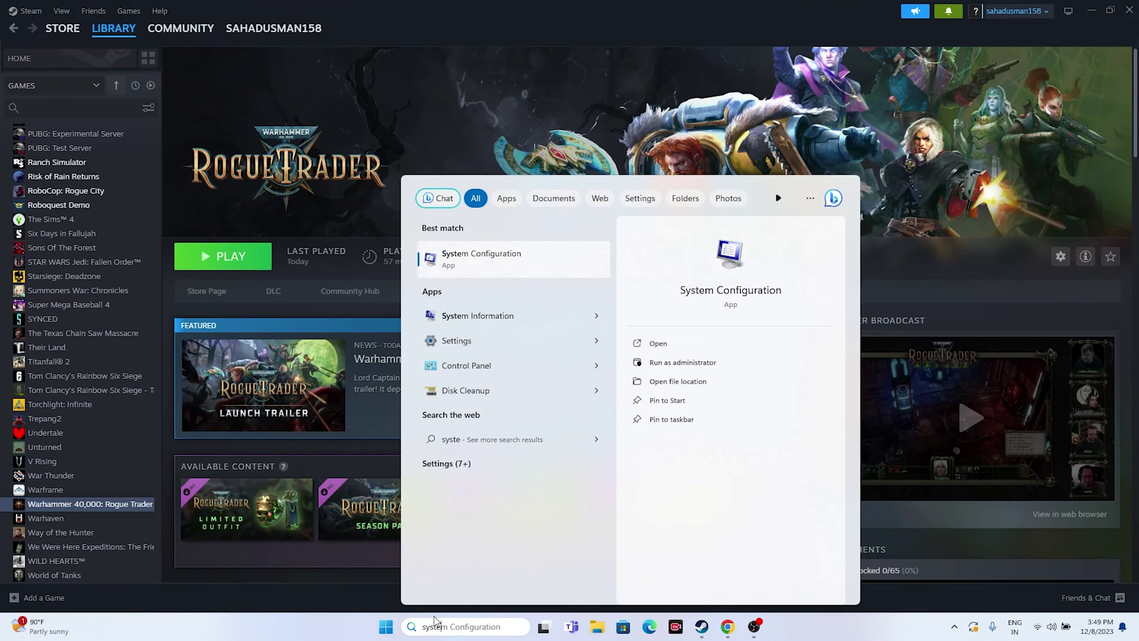
{"action": "type", "text": "m"}
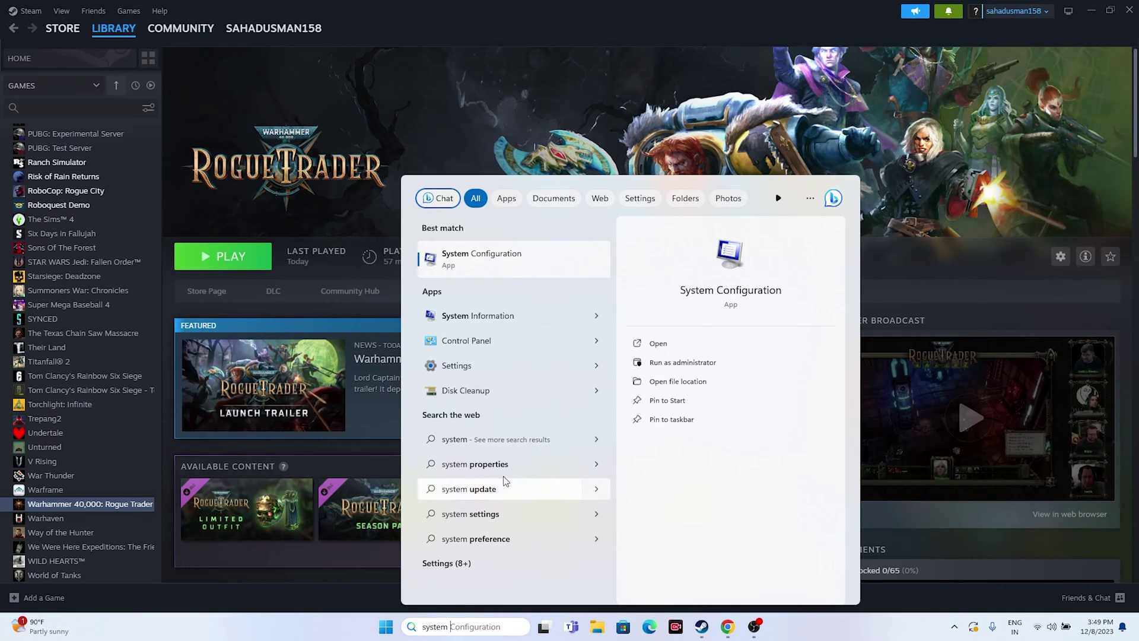
{"action": "left_click", "coordinate": [516, 261]}
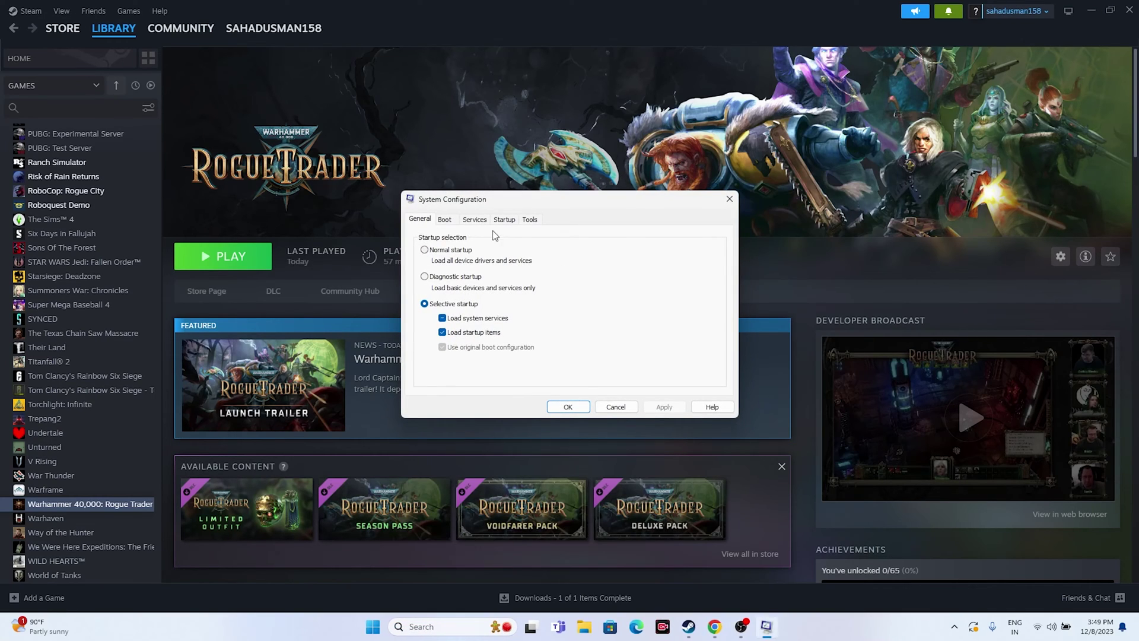
{"action": "left_click", "coordinate": [482, 219]}
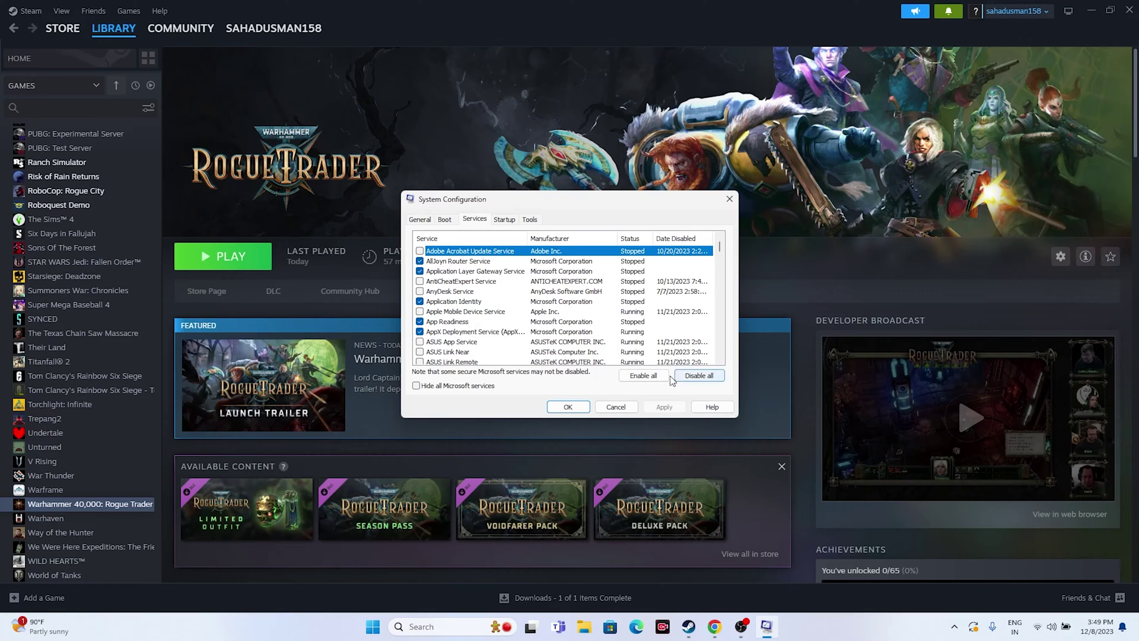
{"action": "left_click", "coordinate": [693, 379]}
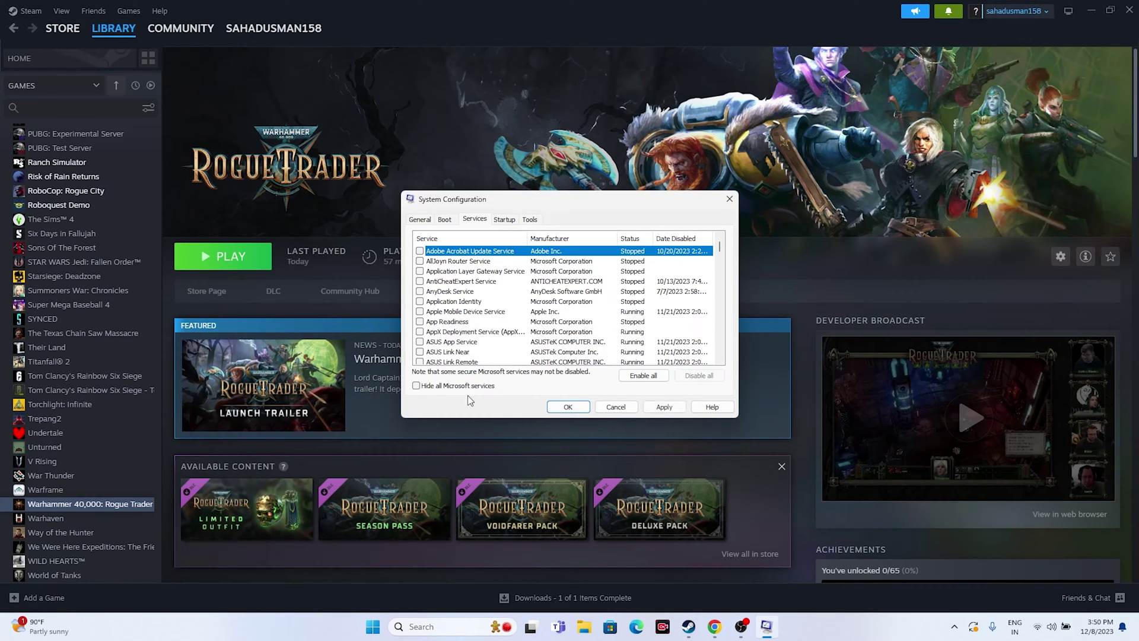
{"action": "left_click", "coordinate": [425, 389]}
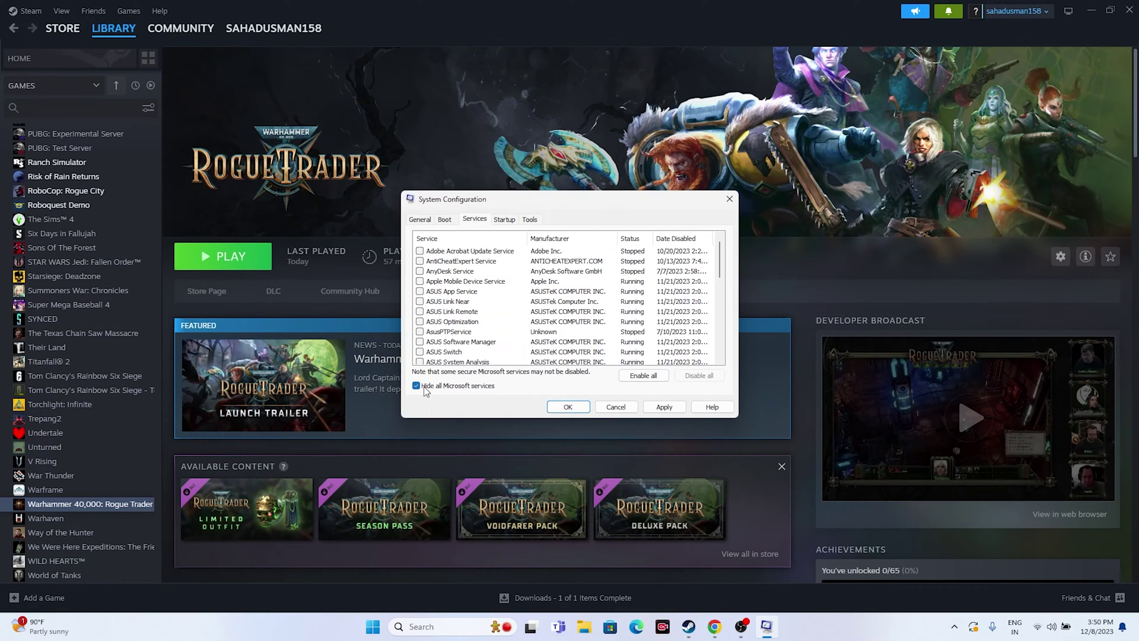
{"action": "left_click", "coordinate": [659, 409]}
{"action": "left_click", "coordinate": [579, 409]}
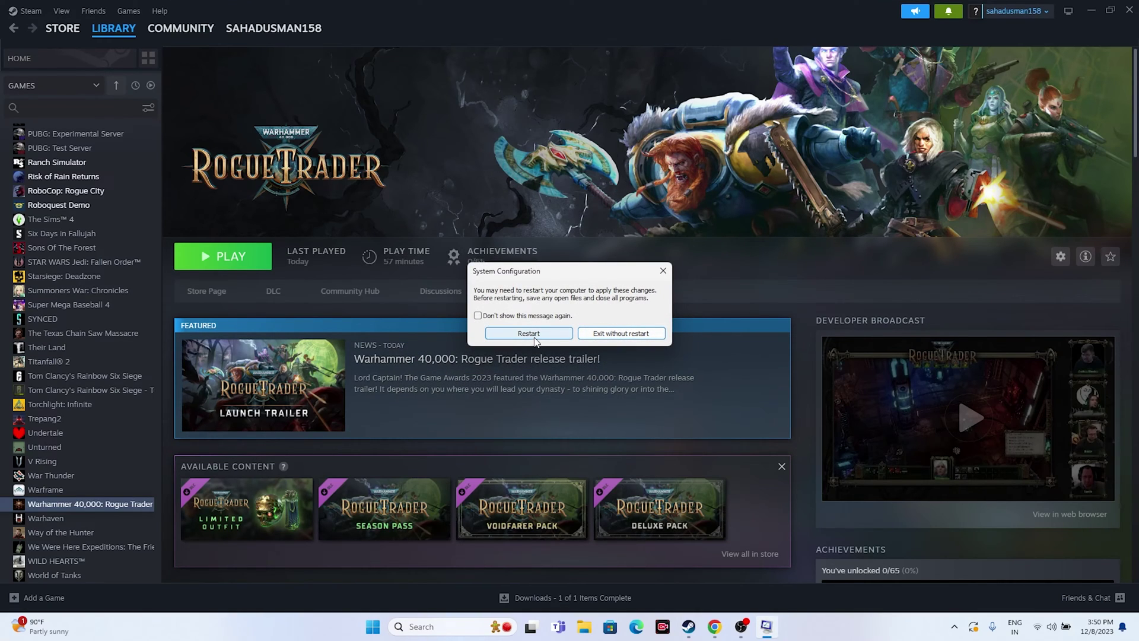
{"action": "left_click", "coordinate": [650, 334]}
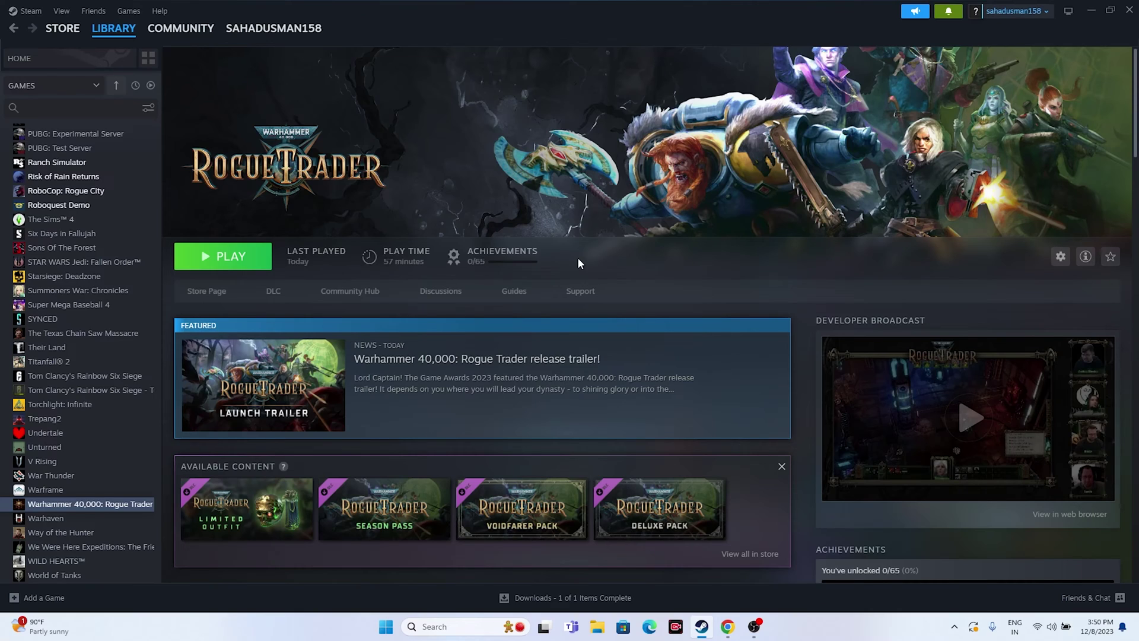
Enter -dx12 as Rogue Trader's Steam launch option and close the Properties dialog.
{"action": "right_click", "coordinate": [84, 508]}
{"action": "left_click", "coordinate": [113, 598]}
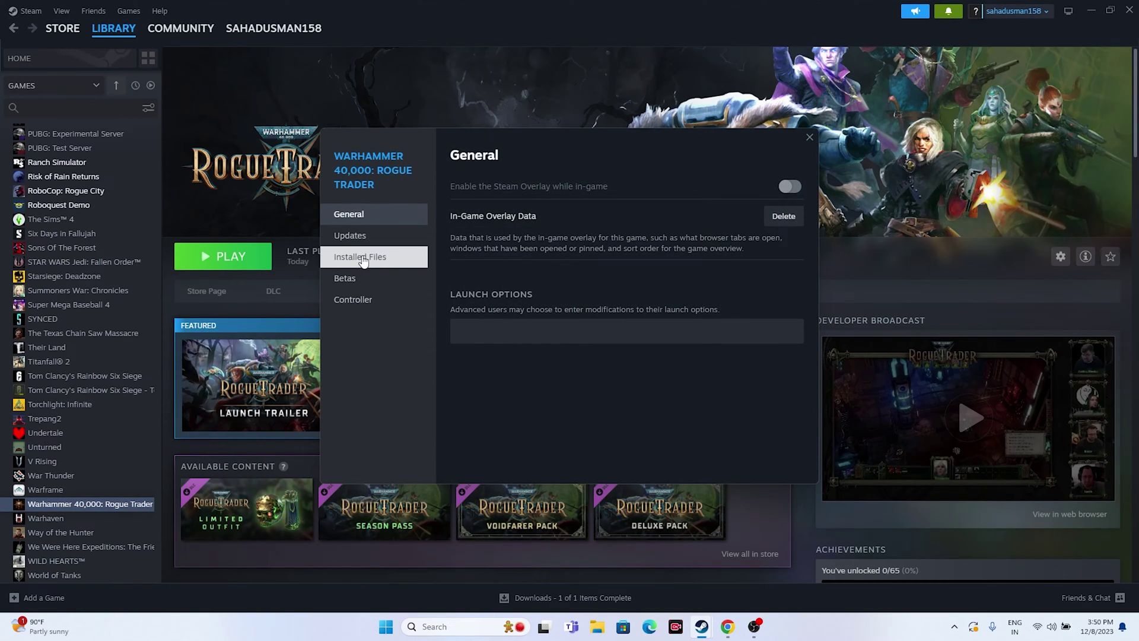
{"action": "left_click_drag", "start_coordinate": [527, 175], "coordinate": [628, 170]}
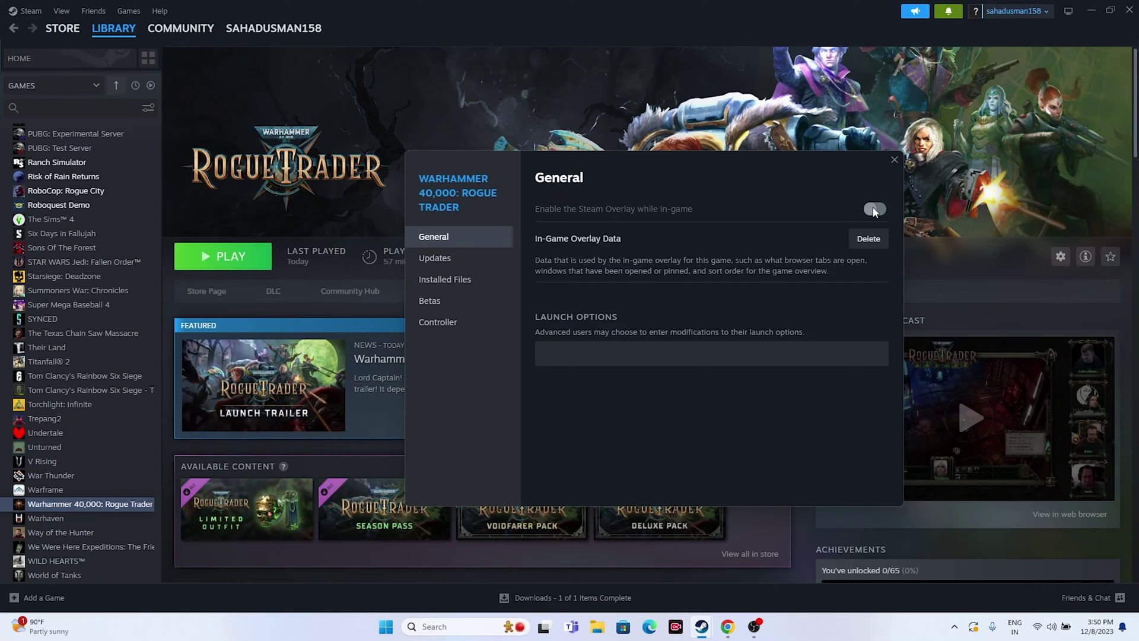
{"action": "left_click", "coordinate": [614, 356]}
{"action": "type", "text": "-dx11"}
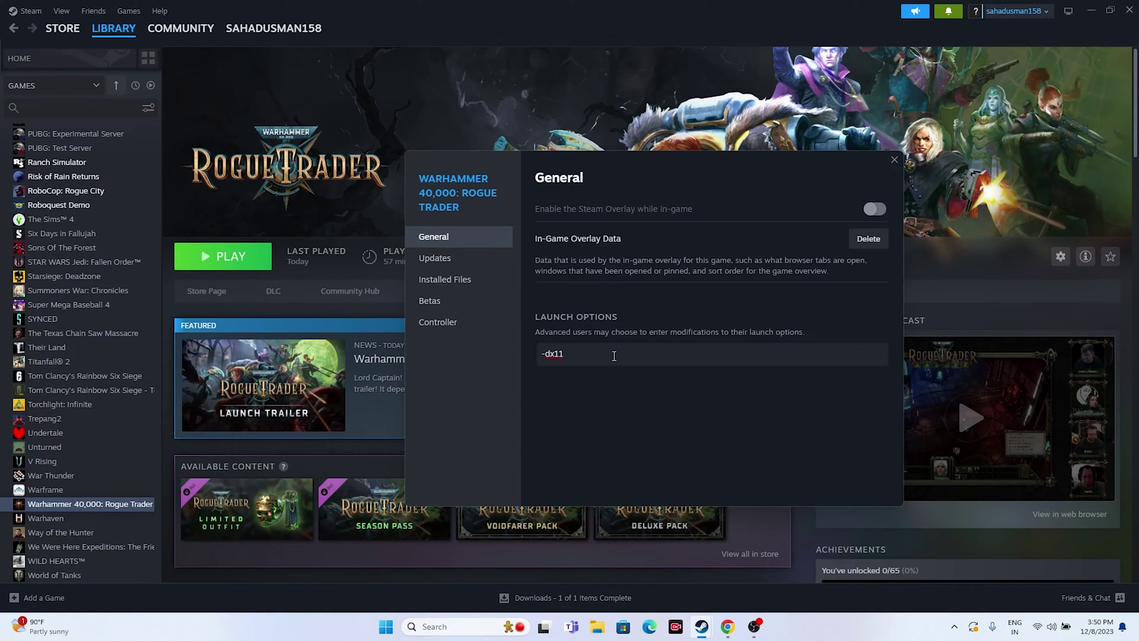
{"action": "type", "text": "2"}
{"action": "left_click", "coordinate": [893, 161]}
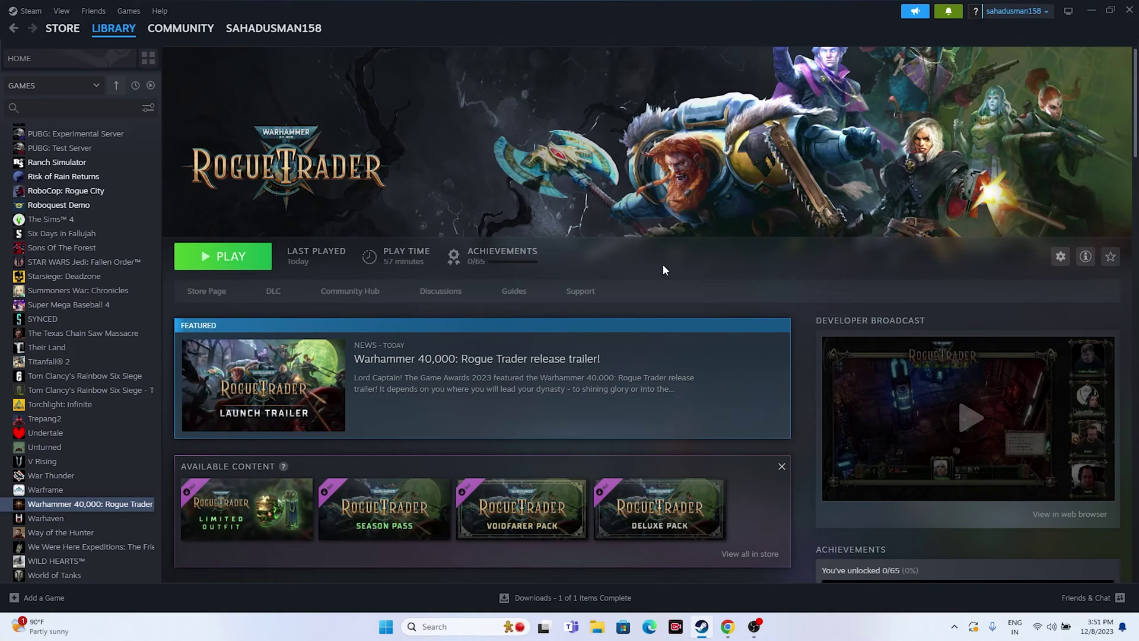
{"action": "right_click", "coordinate": [383, 630]}
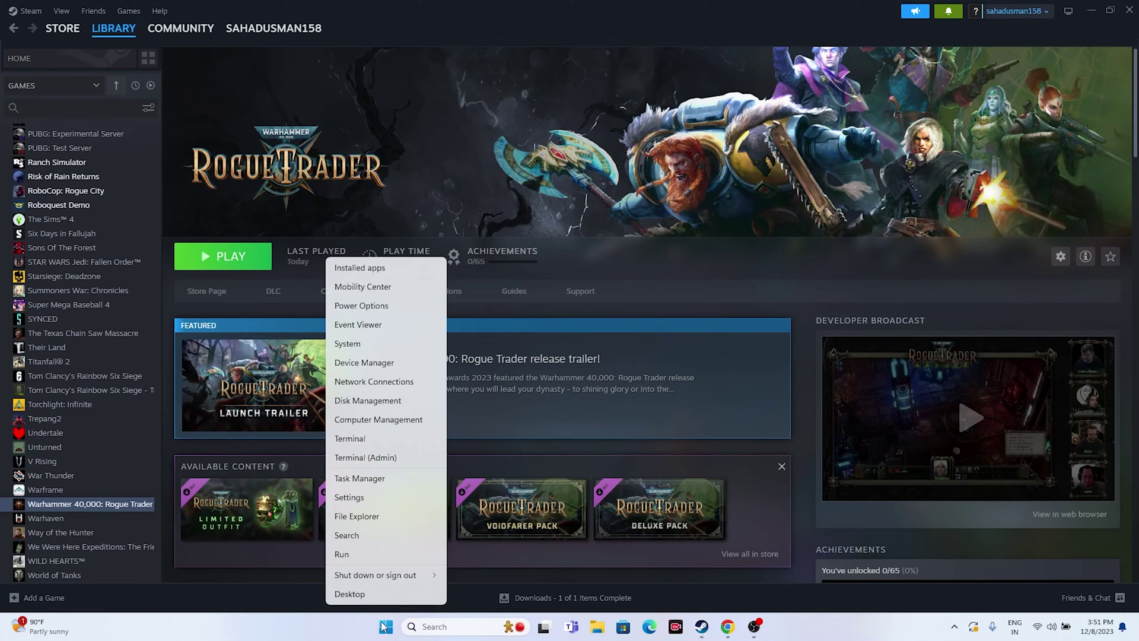
{"action": "left_click", "coordinate": [382, 479]}
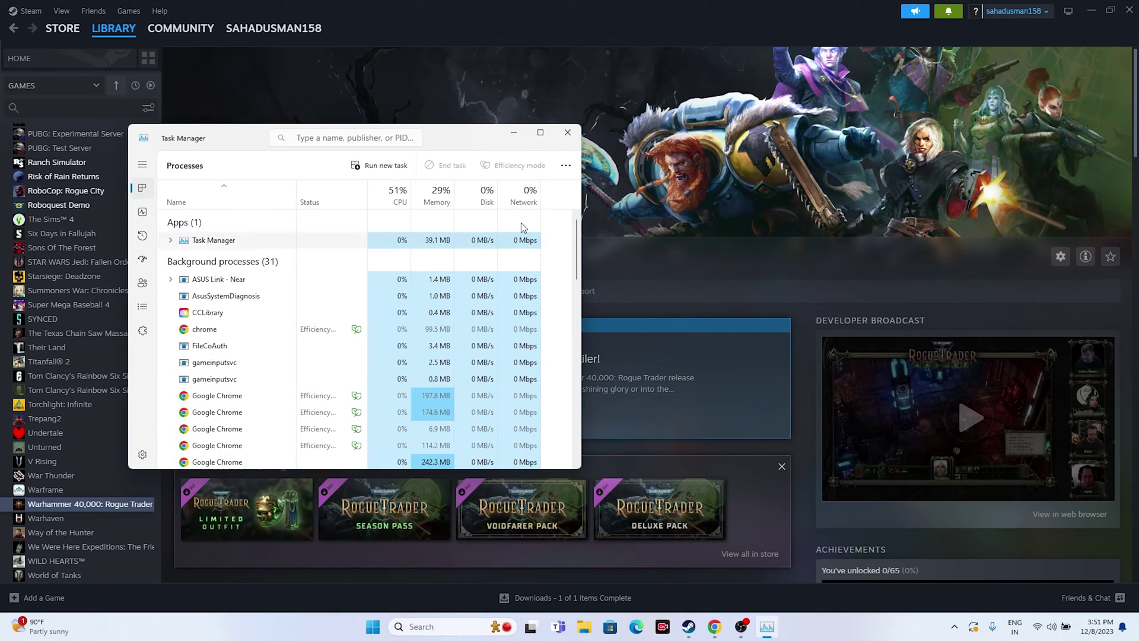
{"action": "left_click", "coordinate": [540, 133]}
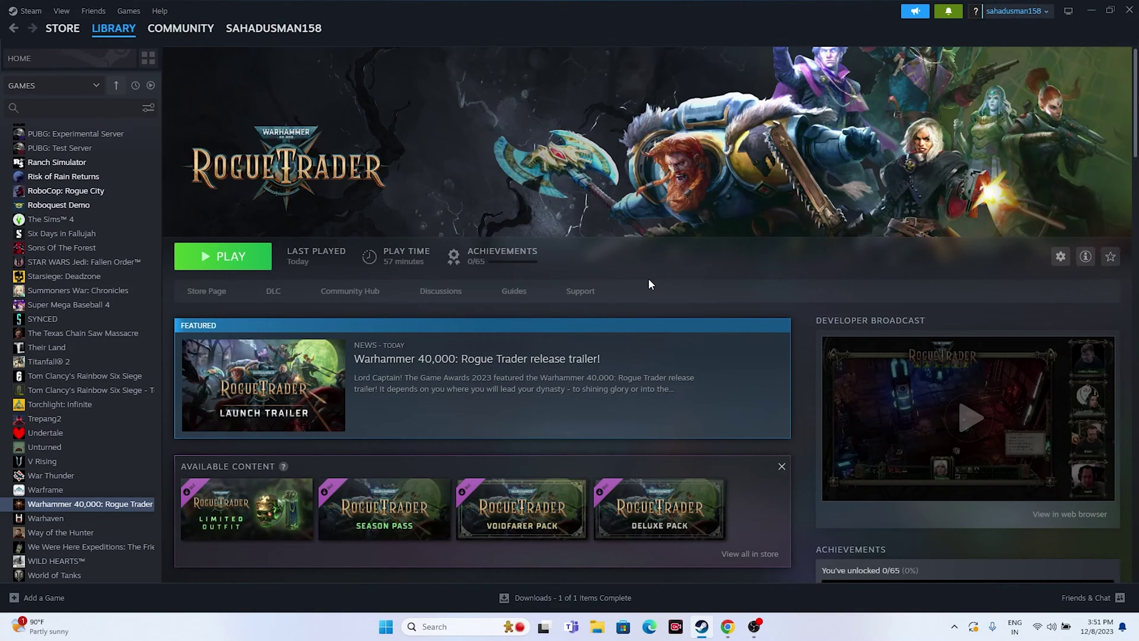
Minimize Steam and open Windows Graphics settings with a 'gra' search.
{"action": "left_click", "coordinate": [1086, 10]}
{"action": "left_click", "coordinate": [455, 627]}
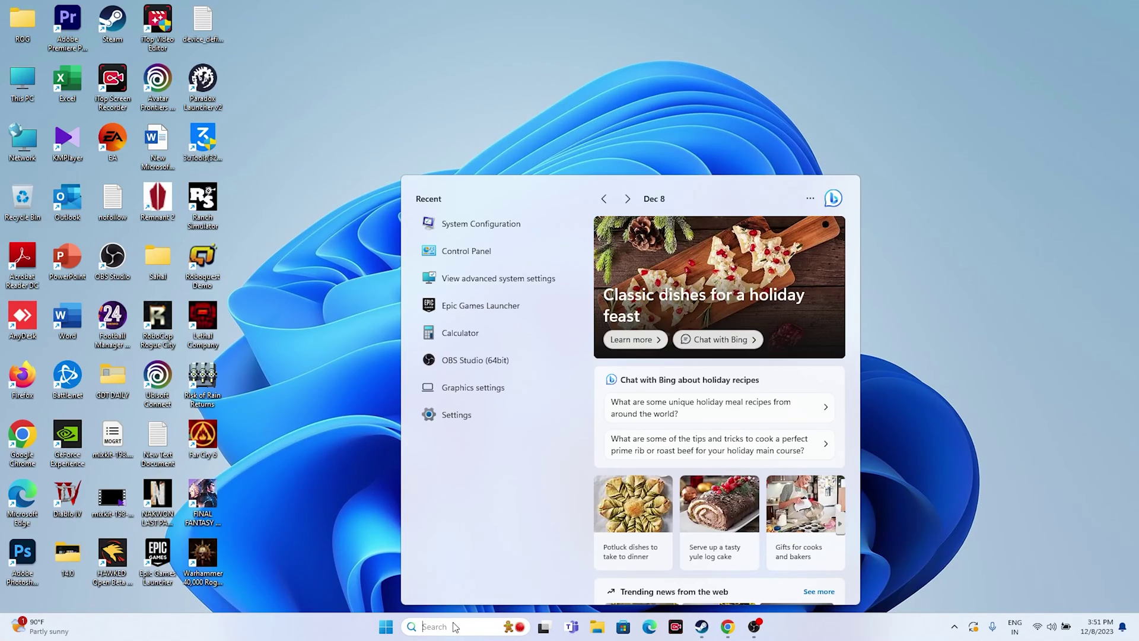
{"action": "type", "text": "gra"}
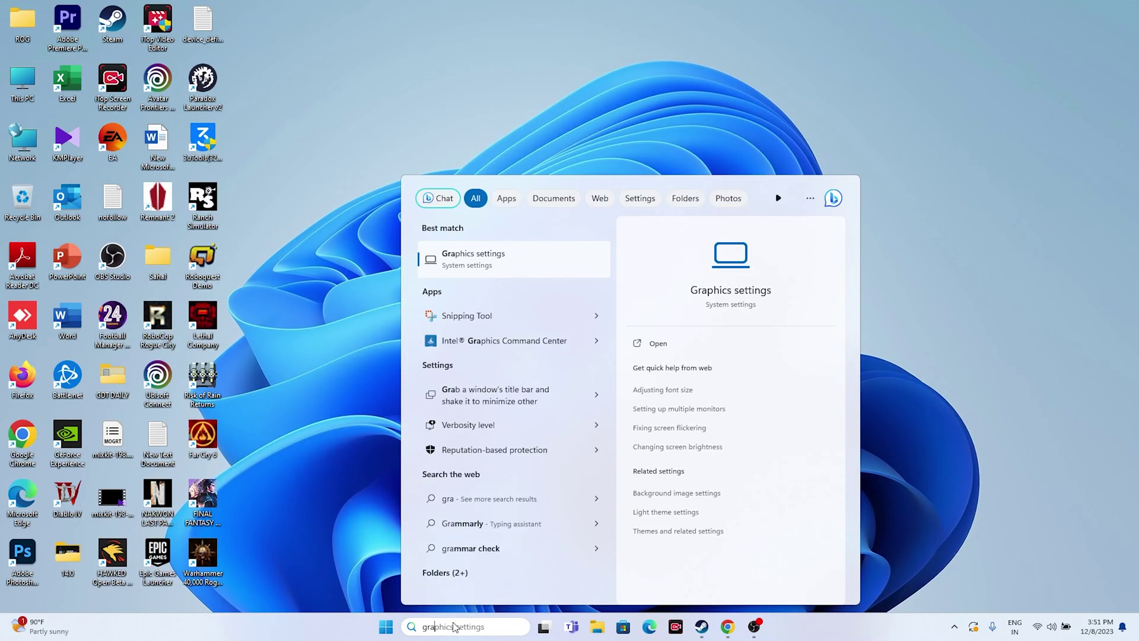
{"action": "left_click", "coordinate": [474, 257]}
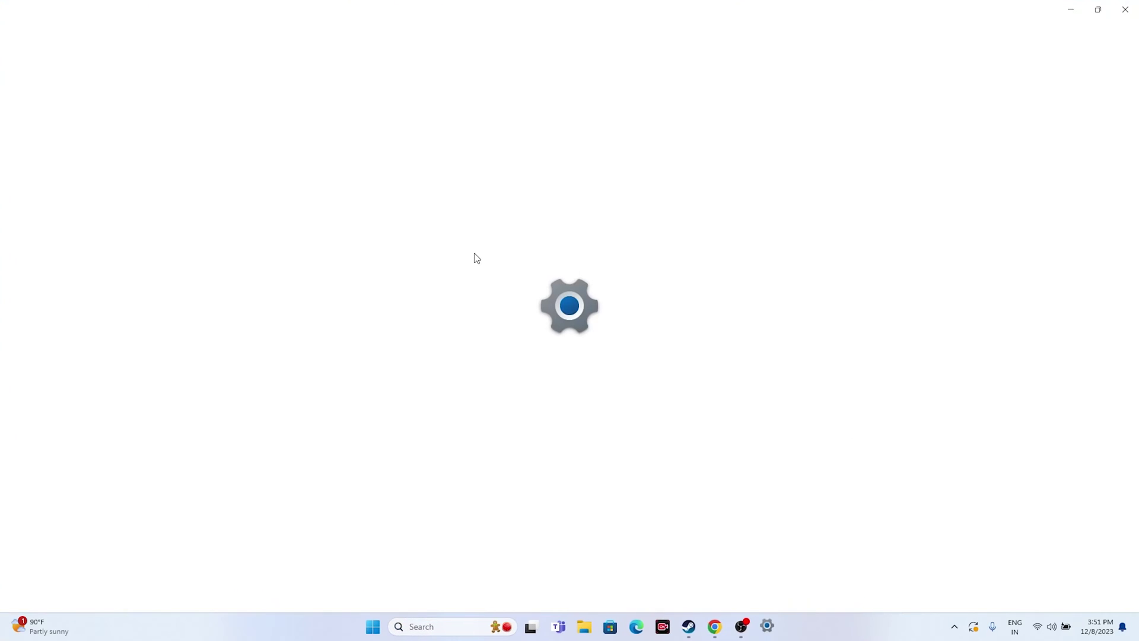
{"action": "scroll", "coordinate": [627, 321], "scroll_direction": "down", "scroll_amount": 7}
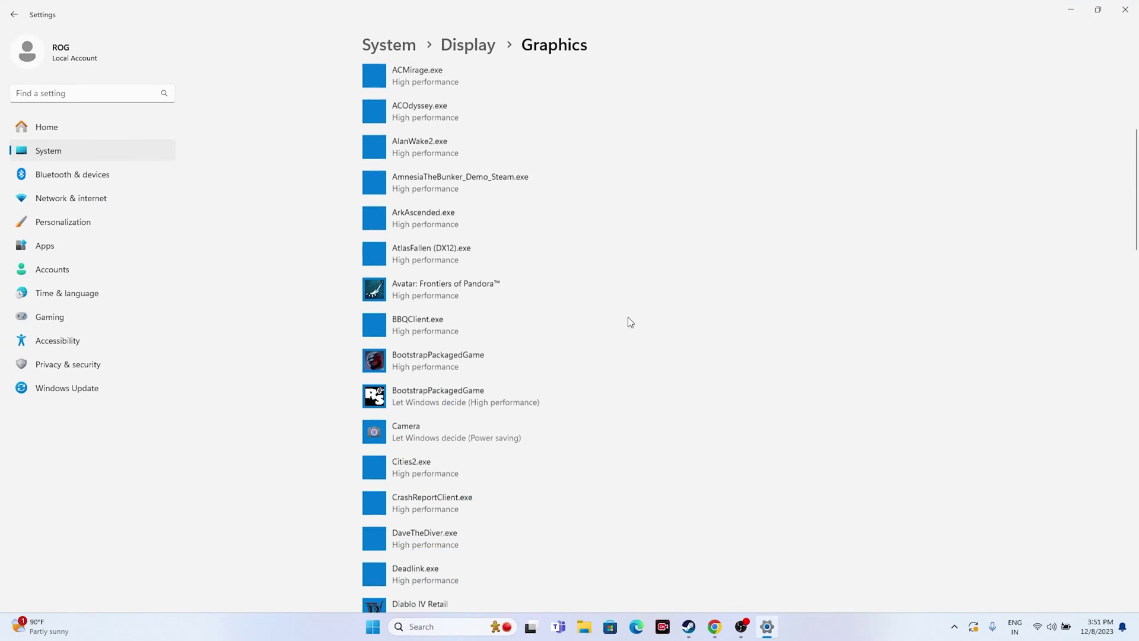
{"action": "scroll", "coordinate": [628, 321], "scroll_direction": "up", "scroll_amount": 7}
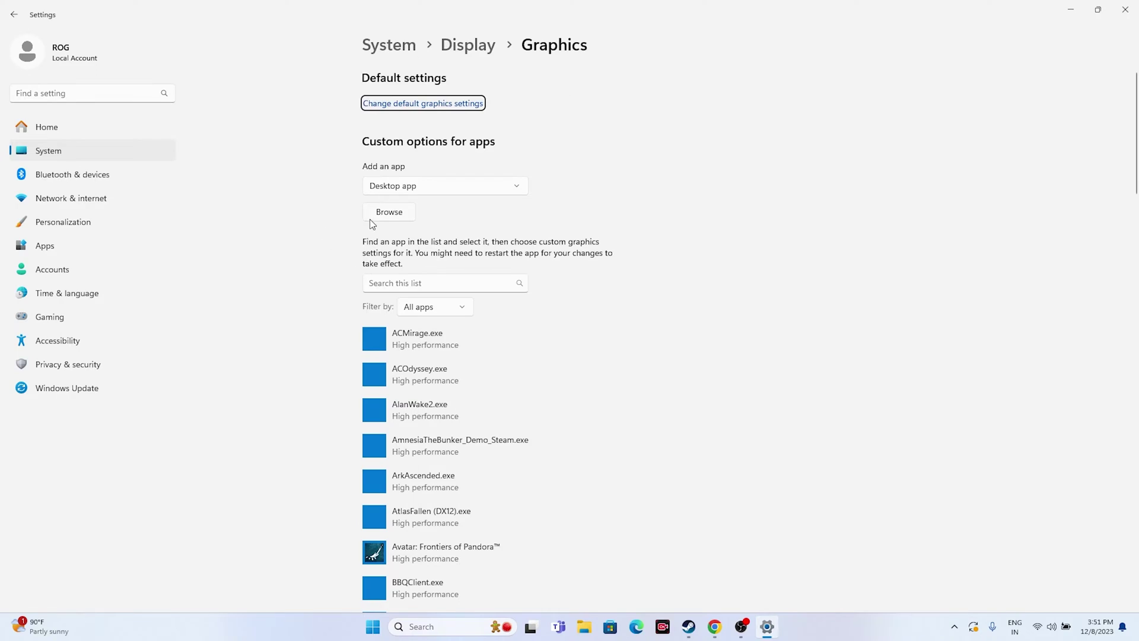
Browse for an app to add, going from This PC into C:\Program Files (x86)\Steam.
{"action": "left_click", "coordinate": [378, 214]}
{"action": "scroll", "coordinate": [64, 216], "scroll_direction": "down", "scroll_amount": 3}
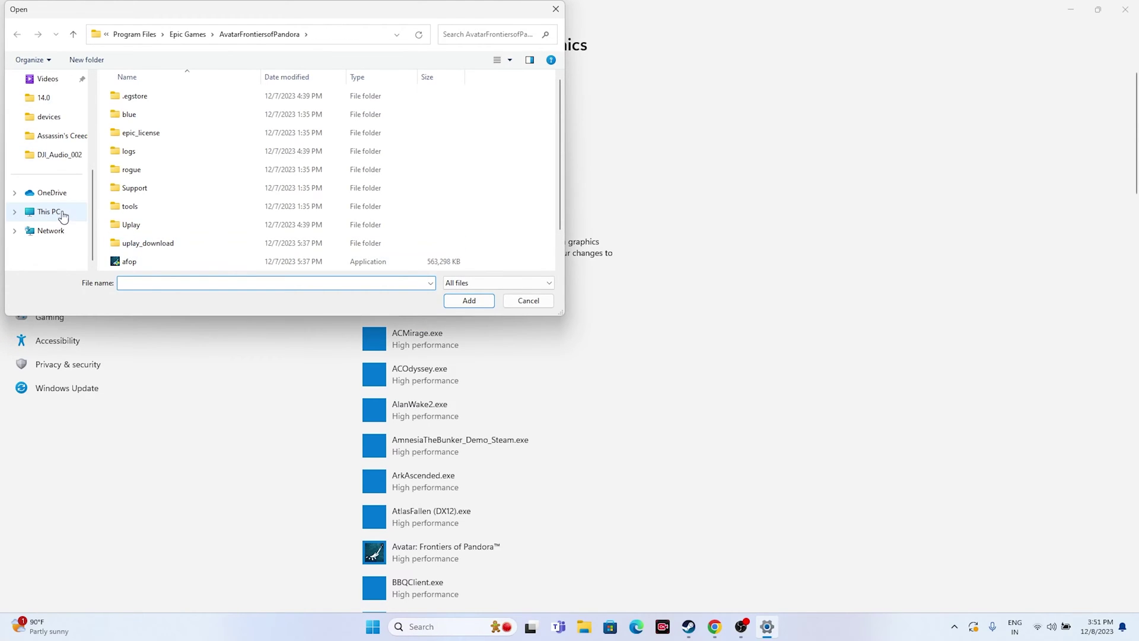
{"action": "left_click", "coordinate": [63, 216]}
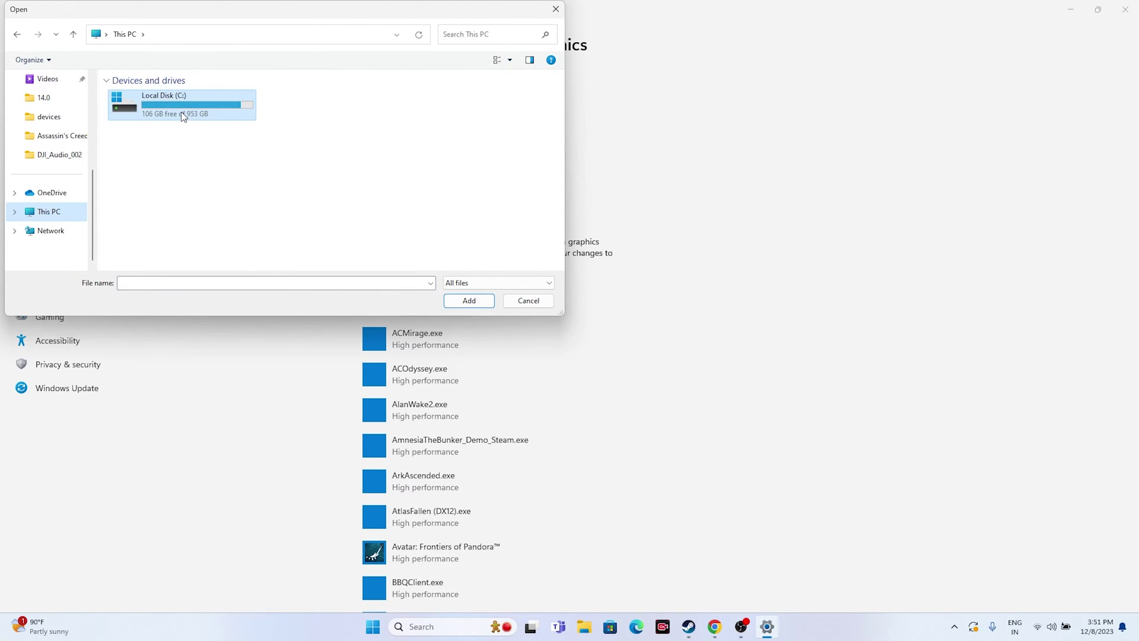
{"action": "double_click", "coordinate": [183, 117]}
{"action": "double_click", "coordinate": [180, 202]}
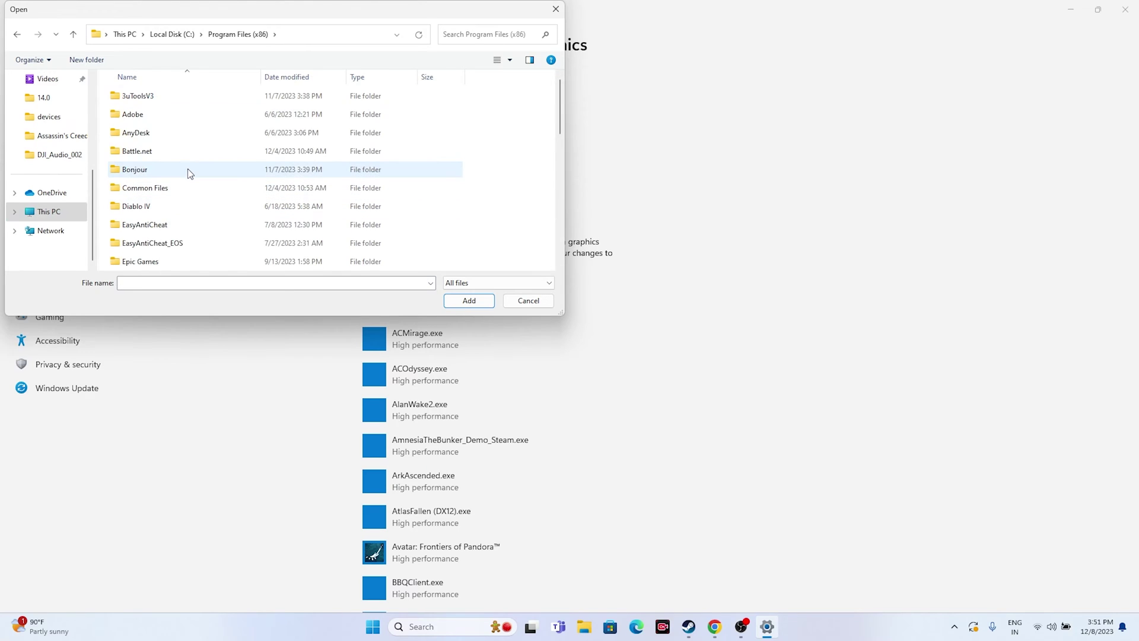
{"action": "scroll", "coordinate": [187, 172], "scroll_direction": "down", "scroll_amount": 8}
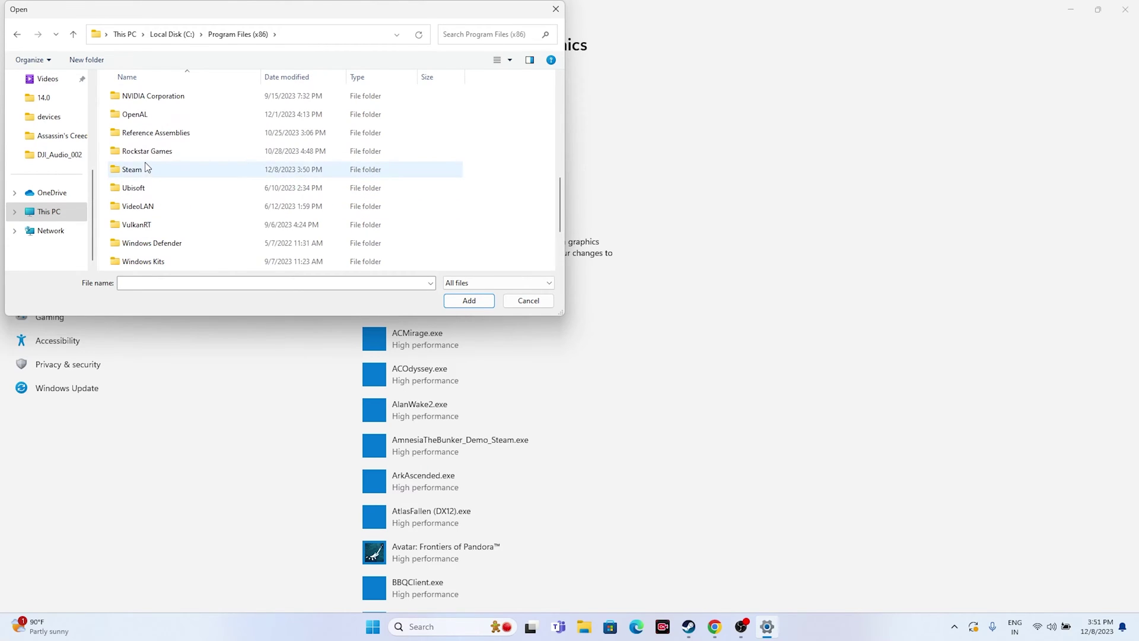
{"action": "double_click", "coordinate": [146, 169]}
{"action": "scroll", "coordinate": [188, 165], "scroll_direction": "down", "scroll_amount": 3}
Add WH40KRT from steamapps\common\Warhammer 40,000 Rogue Trader to the Graphics app list.
{"action": "left_click", "coordinate": [159, 232]}
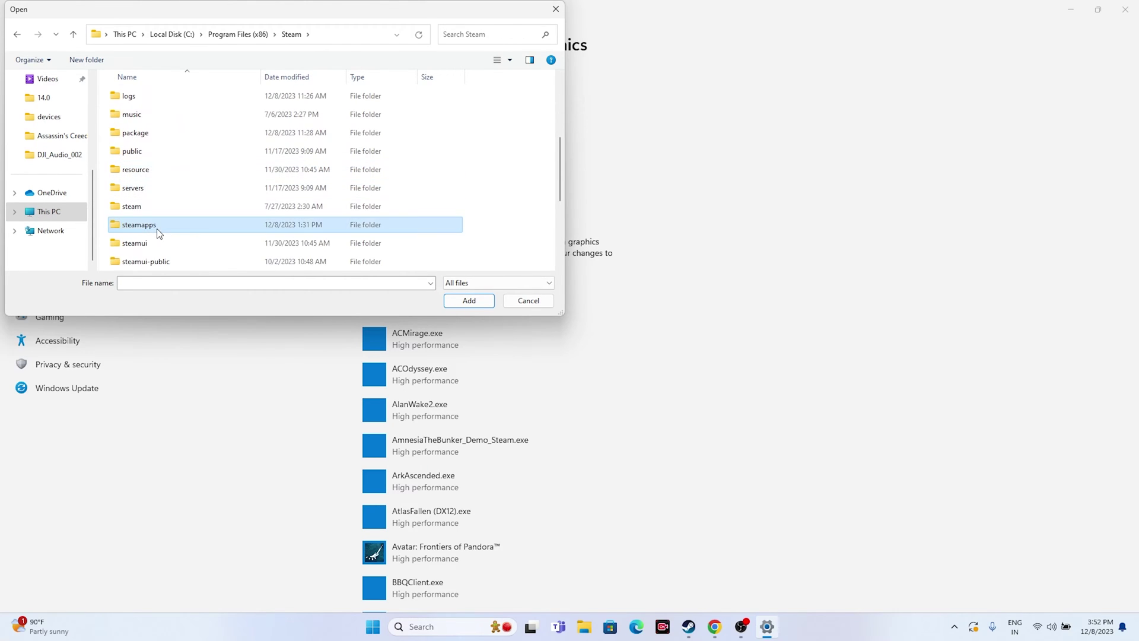
{"action": "double_click", "coordinate": [160, 232]}
{"action": "double_click", "coordinate": [152, 102]}
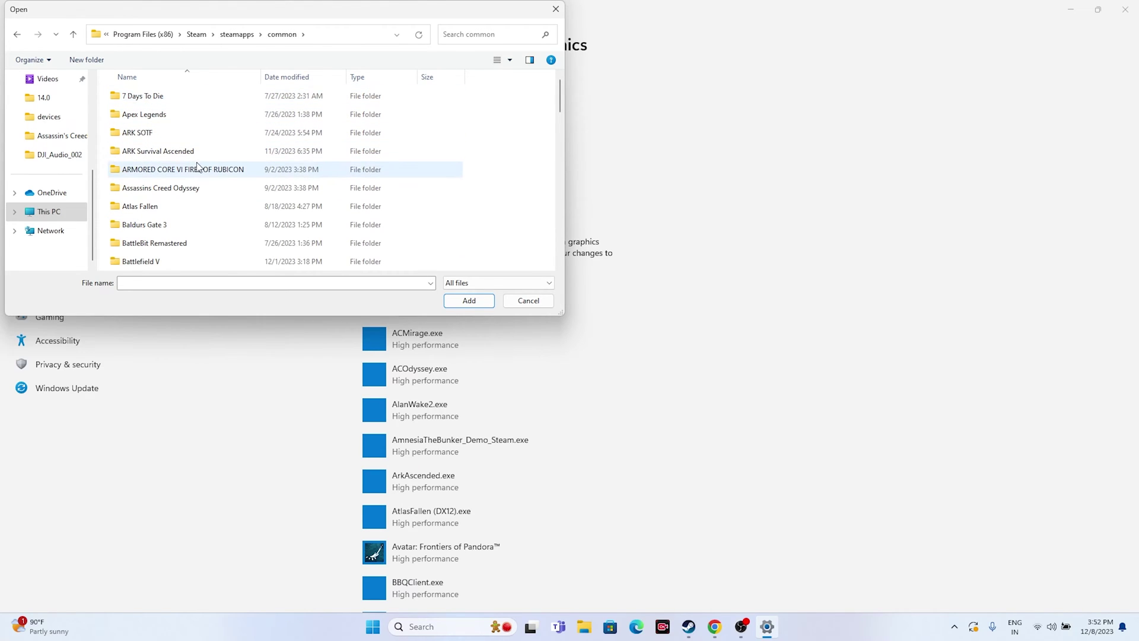
{"action": "scroll", "coordinate": [202, 168], "scroll_direction": "down", "scroll_amount": 6}
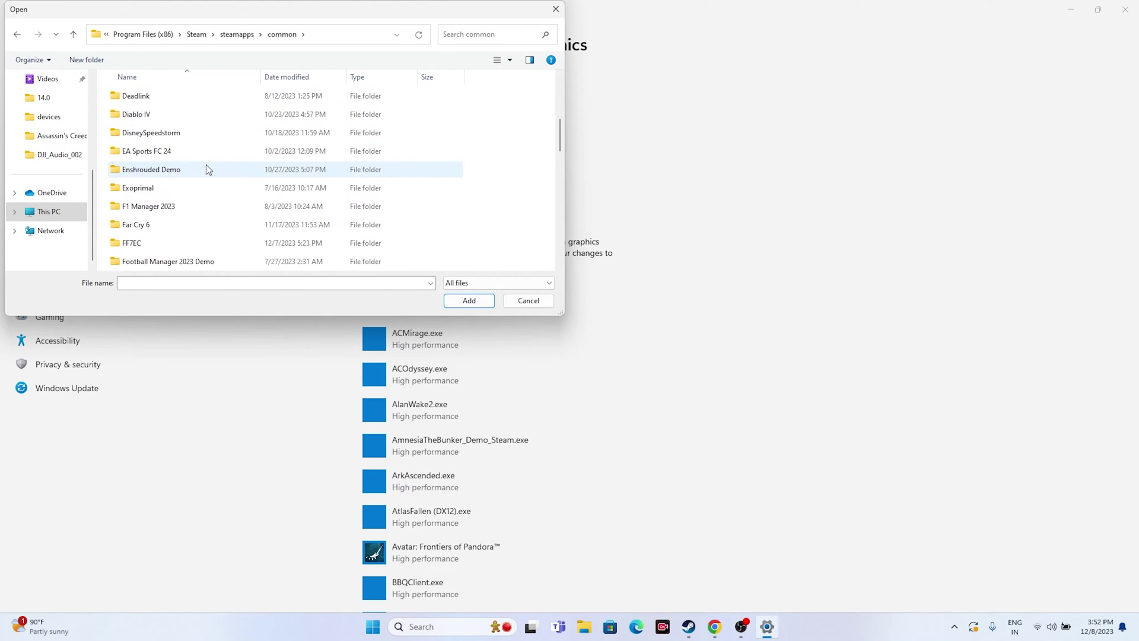
{"action": "scroll", "coordinate": [208, 169], "scroll_direction": "down", "scroll_amount": 15}
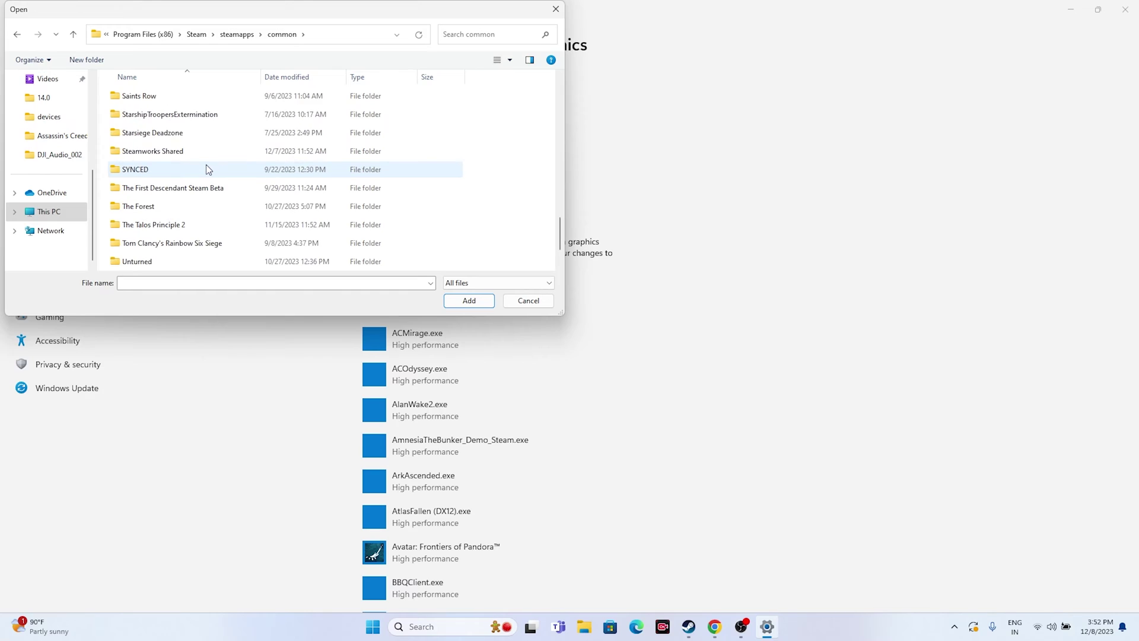
{"action": "scroll", "coordinate": [206, 170], "scroll_direction": "down", "scroll_amount": 3}
{"action": "double_click", "coordinate": [172, 244]}
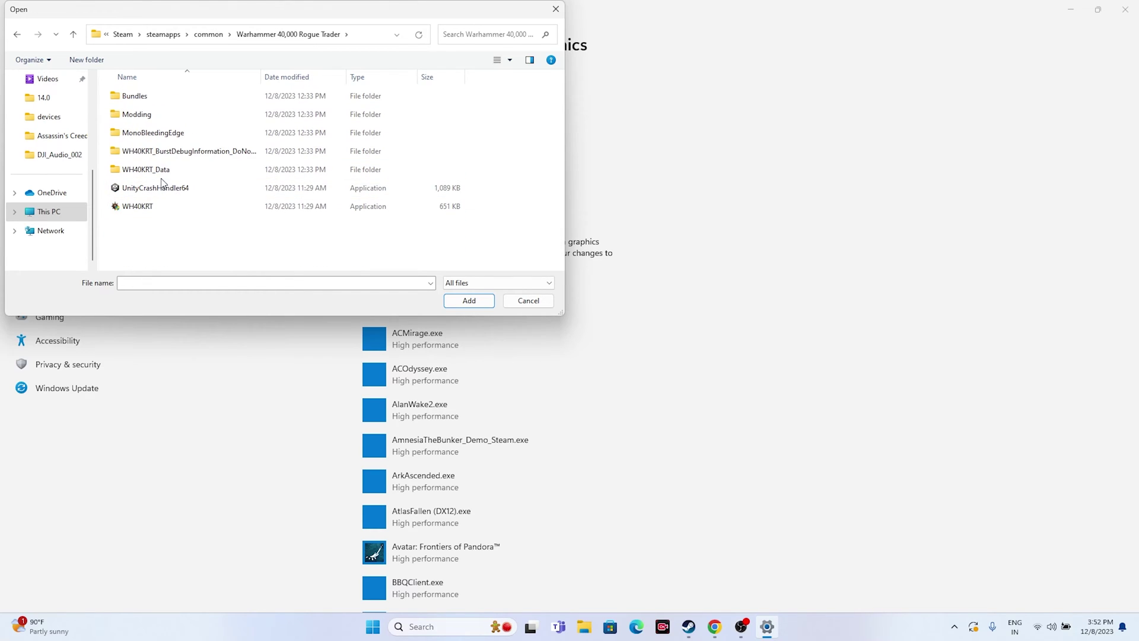
{"action": "left_click", "coordinate": [148, 207]}
{"action": "left_click", "coordinate": [449, 300]}
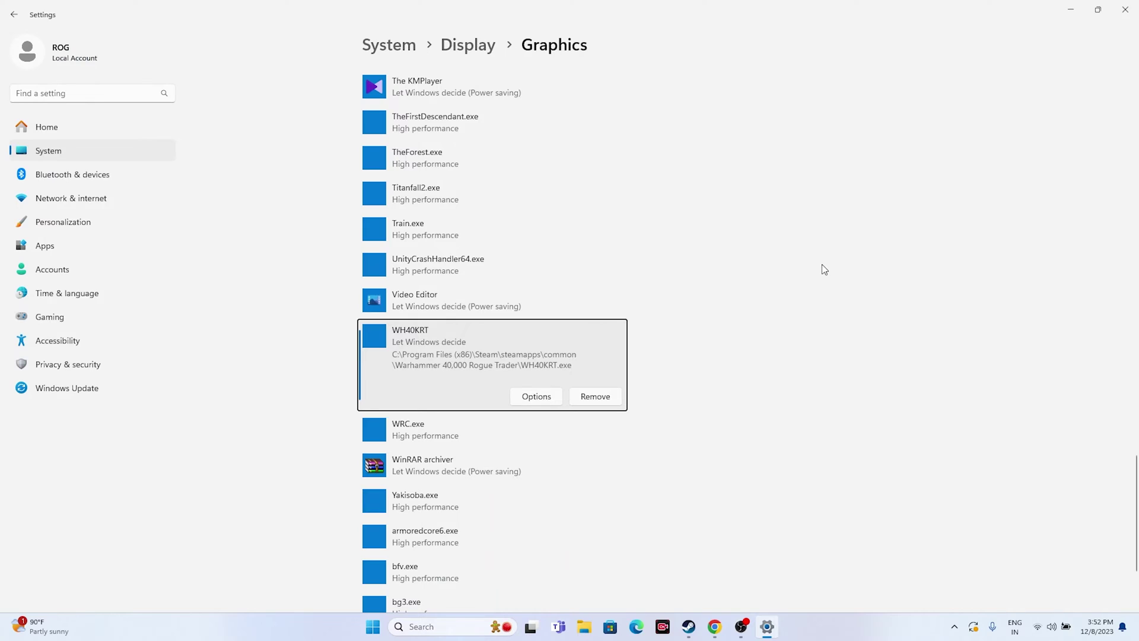
Set WH40KRT to High performance graphics, save it, and close Settings.
{"action": "left_click", "coordinate": [550, 397]}
{"action": "left_click", "coordinate": [469, 305]}
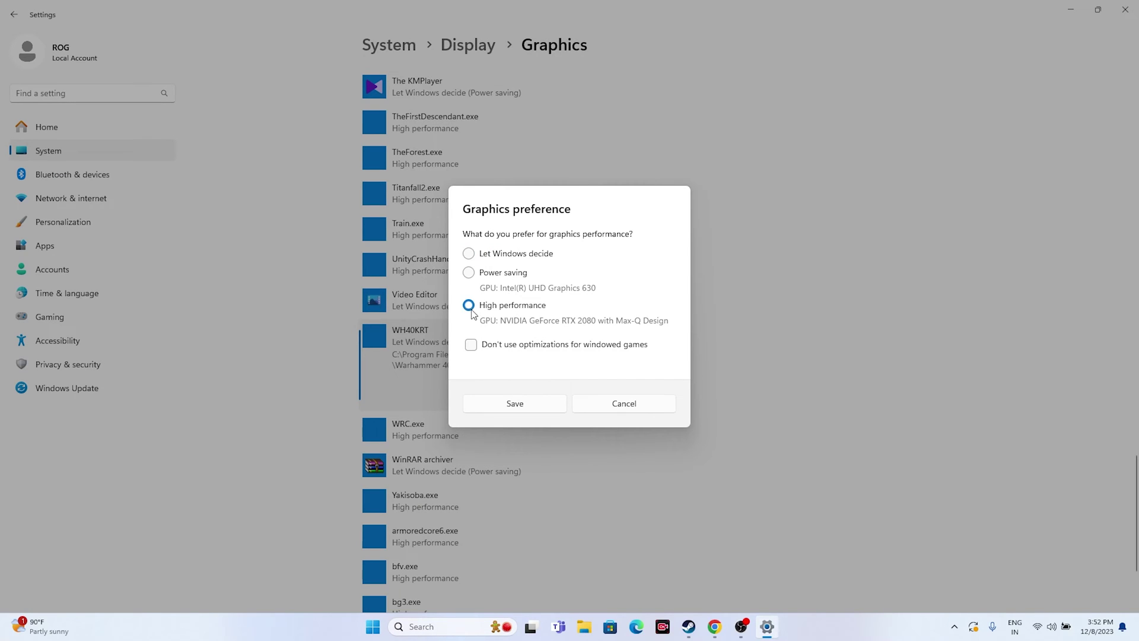
{"action": "left_click", "coordinate": [515, 404]}
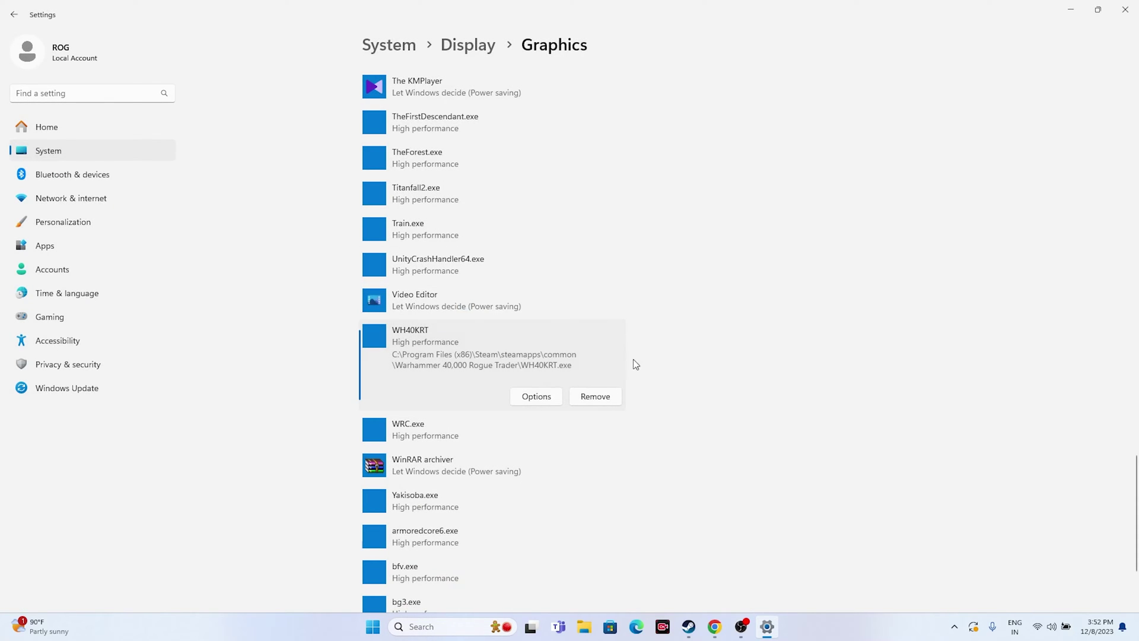
{"action": "left_click", "coordinate": [1125, 10]}
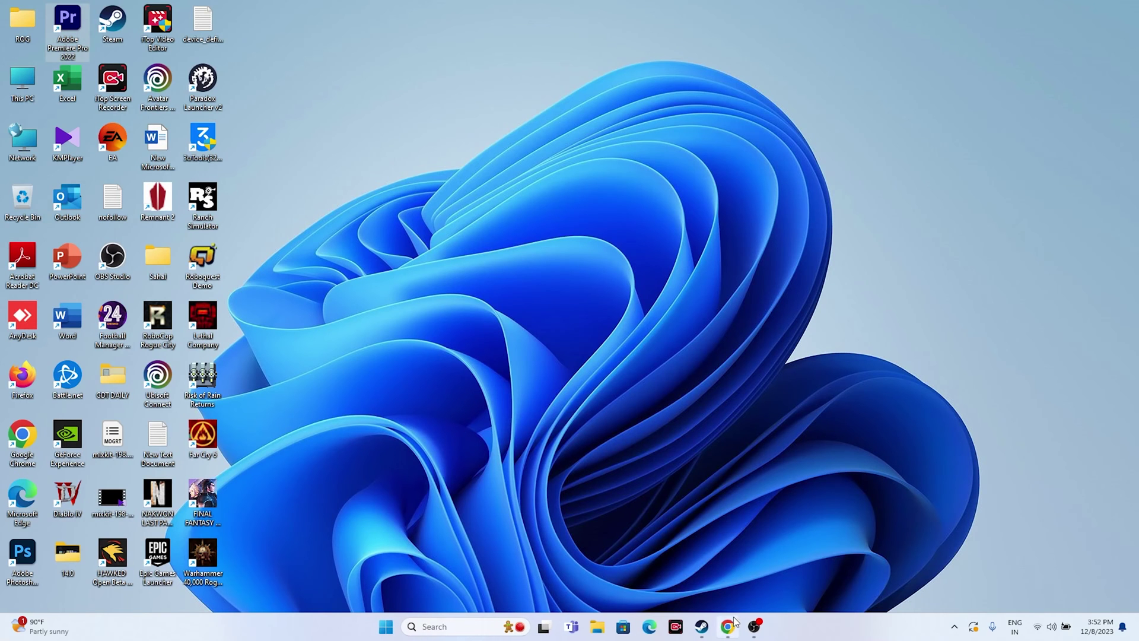
Open Virtual Memory via Advanced system settings, Performance Options, and the Advanced tab.
{"action": "left_click", "coordinate": [703, 627]}
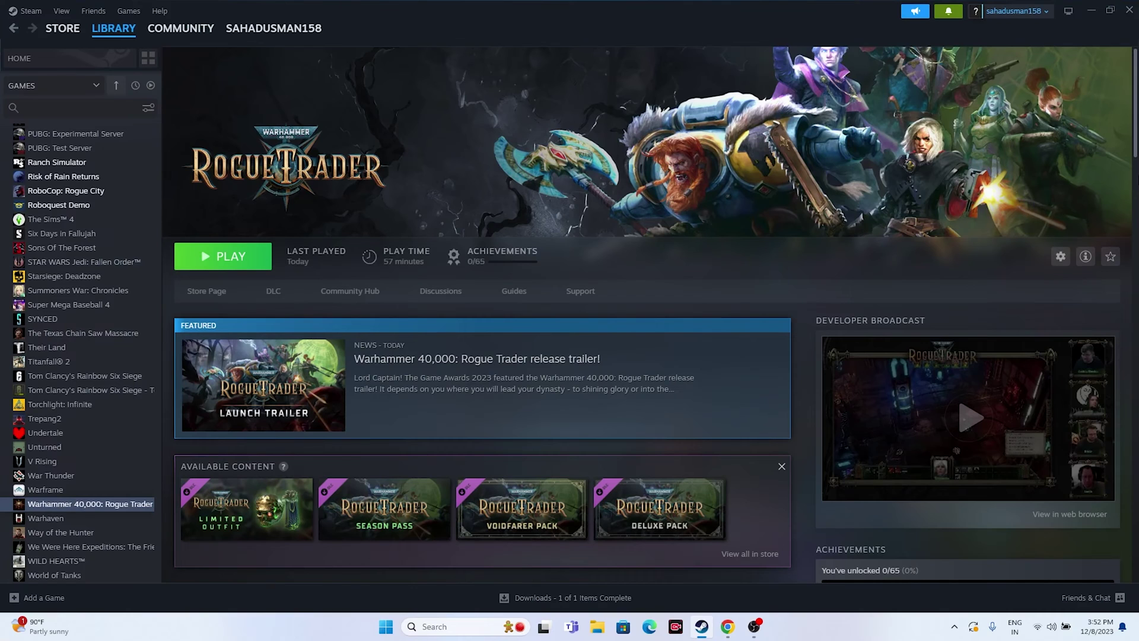
{"action": "left_click", "coordinate": [1090, 10]}
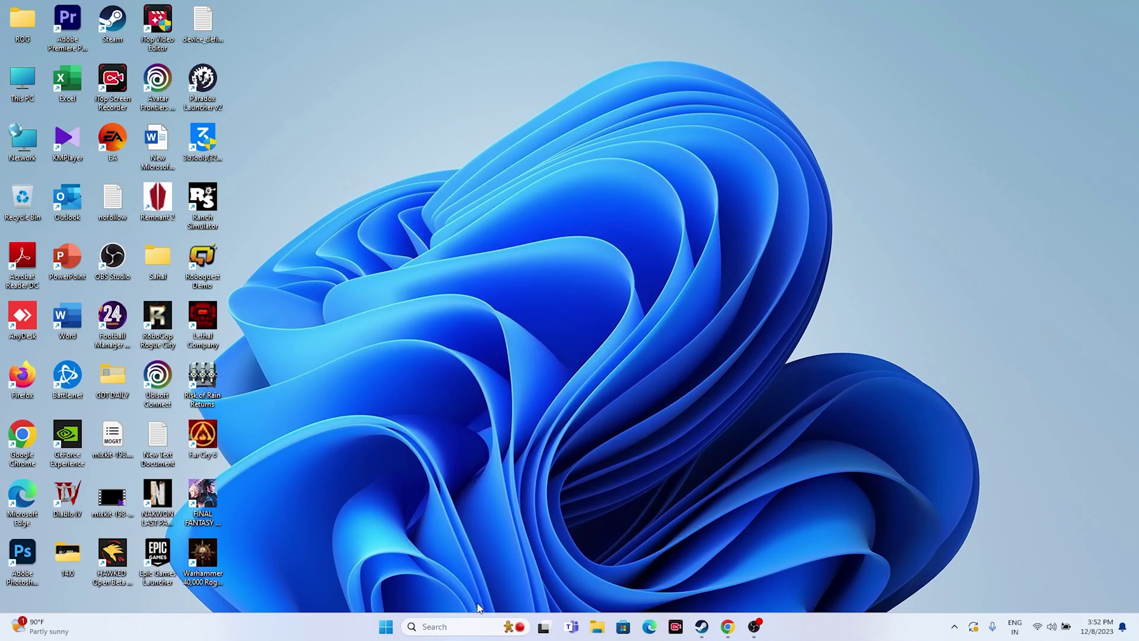
{"action": "left_click", "coordinate": [474, 627]}
{"action": "left_click", "coordinate": [483, 309]}
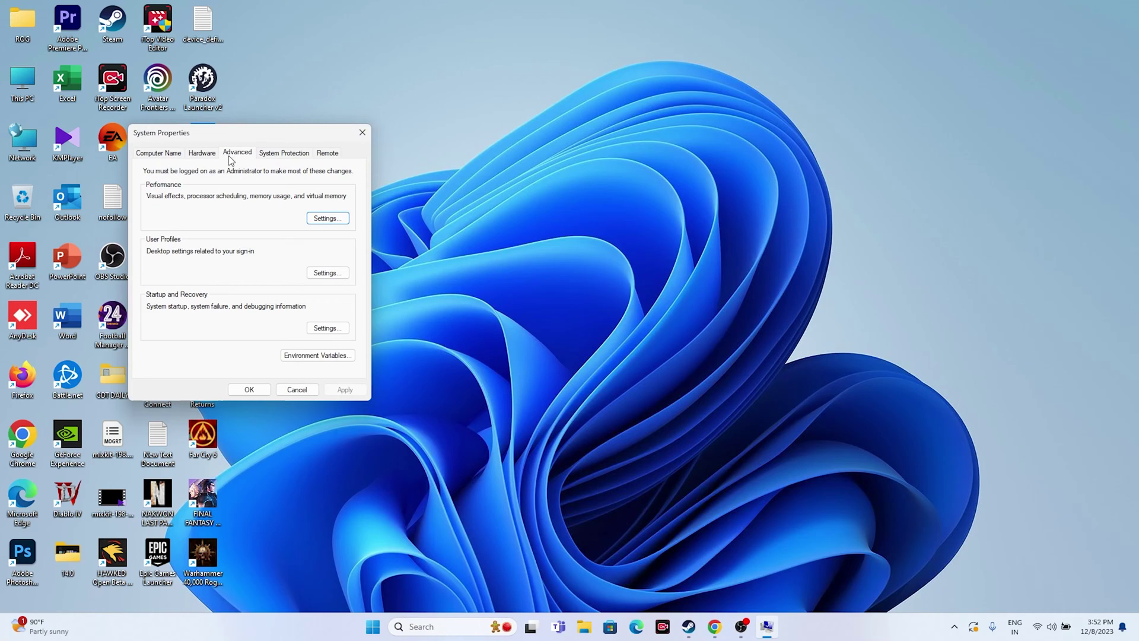
{"action": "left_click", "coordinate": [327, 220]}
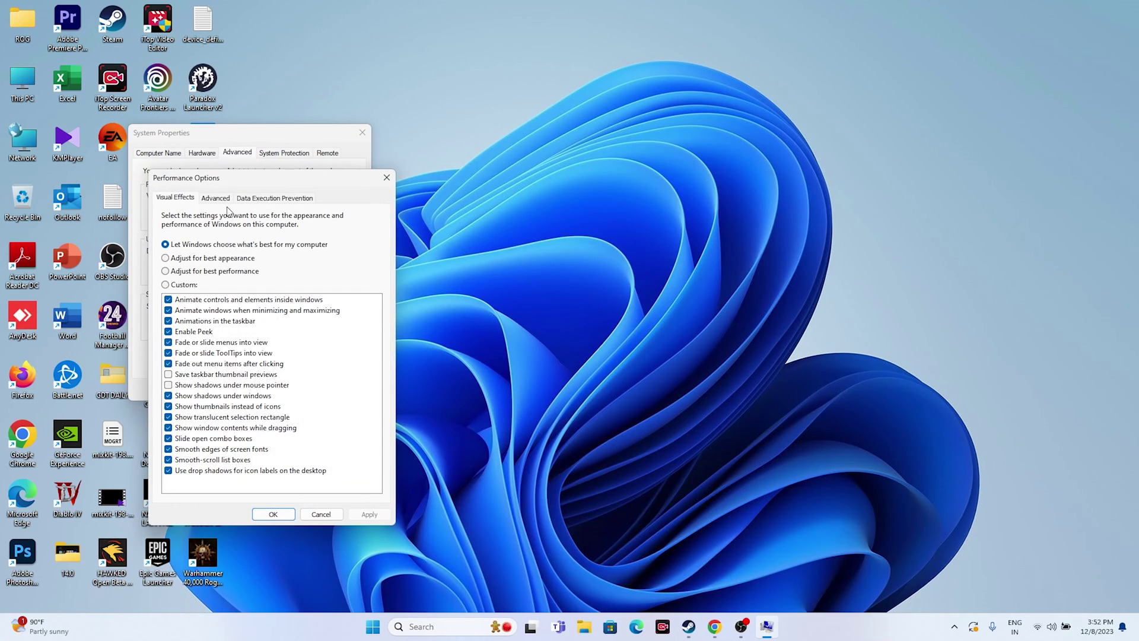
{"action": "left_click", "coordinate": [216, 198]}
{"action": "left_click", "coordinate": [351, 351]}
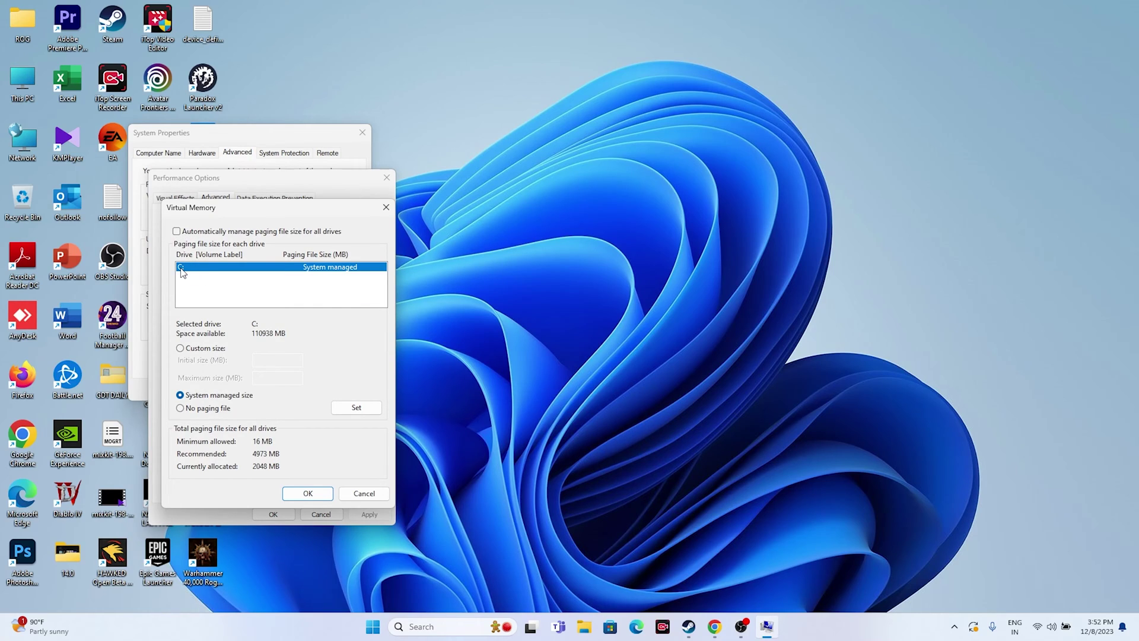
Switch drive C:'s paging file to Custom size and bring up Calculator.
{"action": "left_click", "coordinate": [180, 348]}
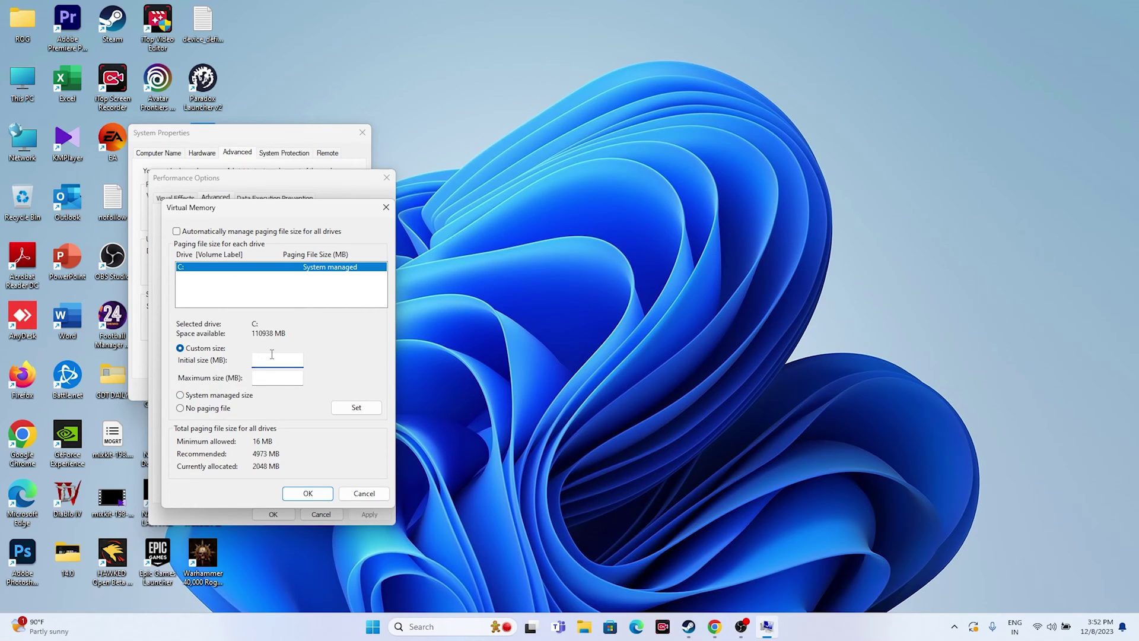
{"action": "left_click", "coordinate": [272, 380]}
{"action": "left_click", "coordinate": [421, 626]}
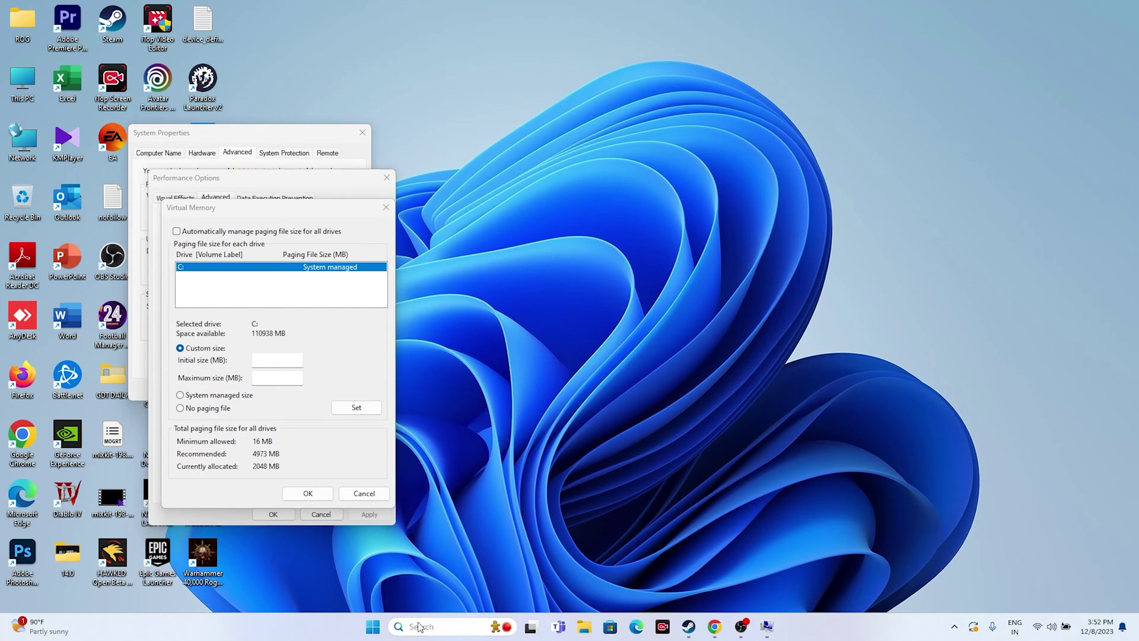
{"action": "left_click", "coordinate": [440, 365]}
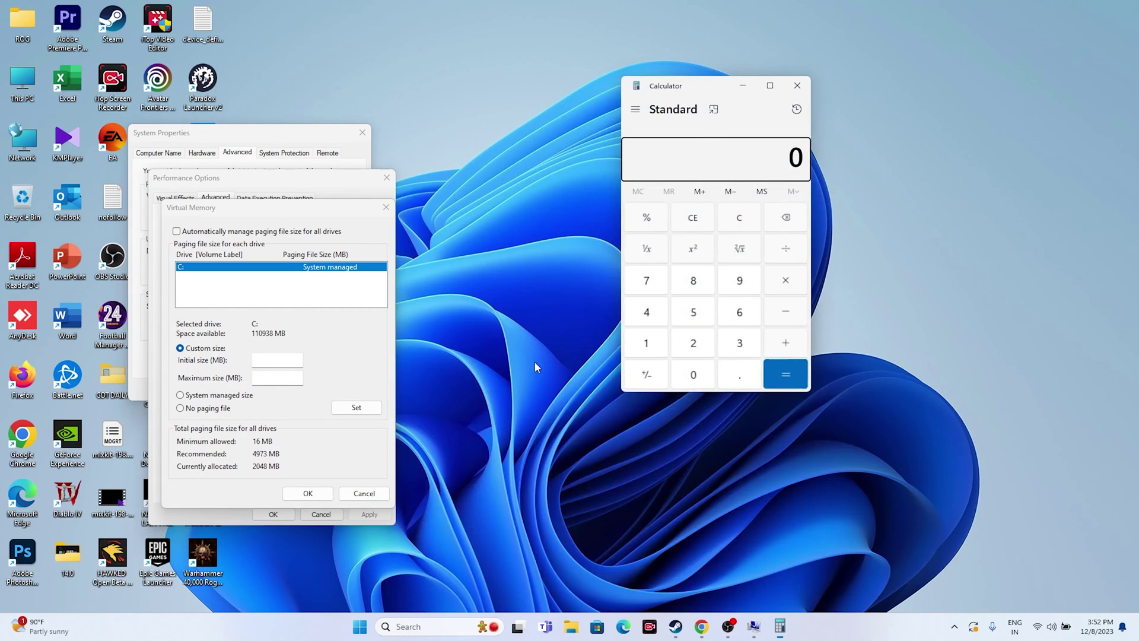
Compute 32 × 1024 × 1.5 = 49,152 in Calculator.
{"action": "left_click", "coordinate": [736, 348]}
{"action": "left_click", "coordinate": [693, 345]}
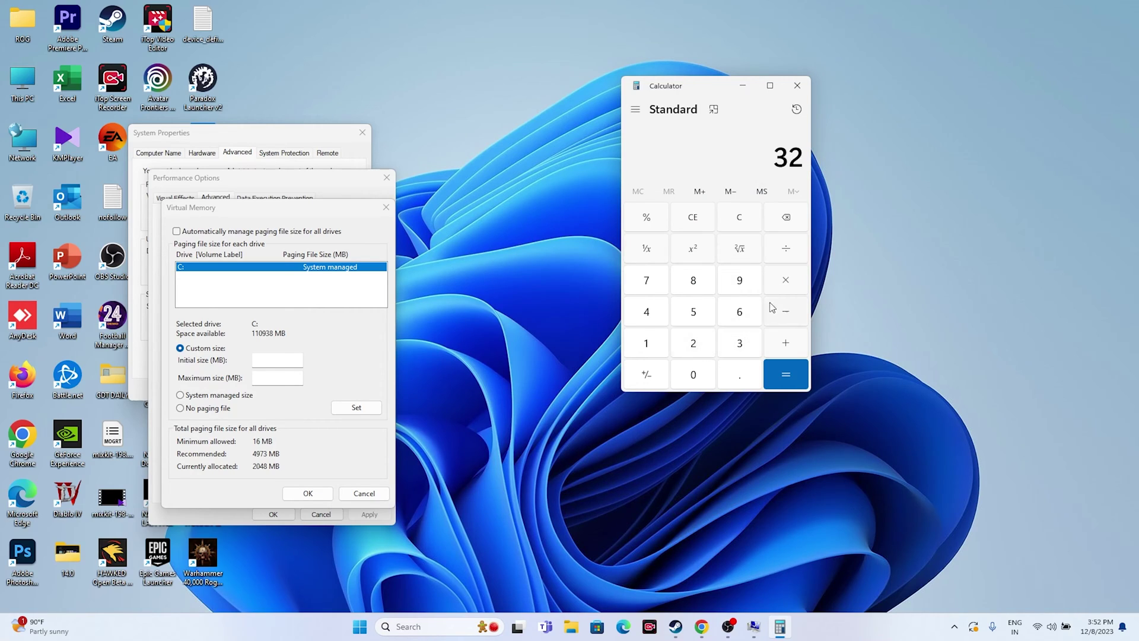
{"action": "left_click", "coordinate": [660, 344]}
{"action": "left_click", "coordinate": [695, 377]}
{"action": "left_click", "coordinate": [691, 345]}
{"action": "left_click", "coordinate": [661, 314]}
{"action": "left_click", "coordinate": [778, 371]}
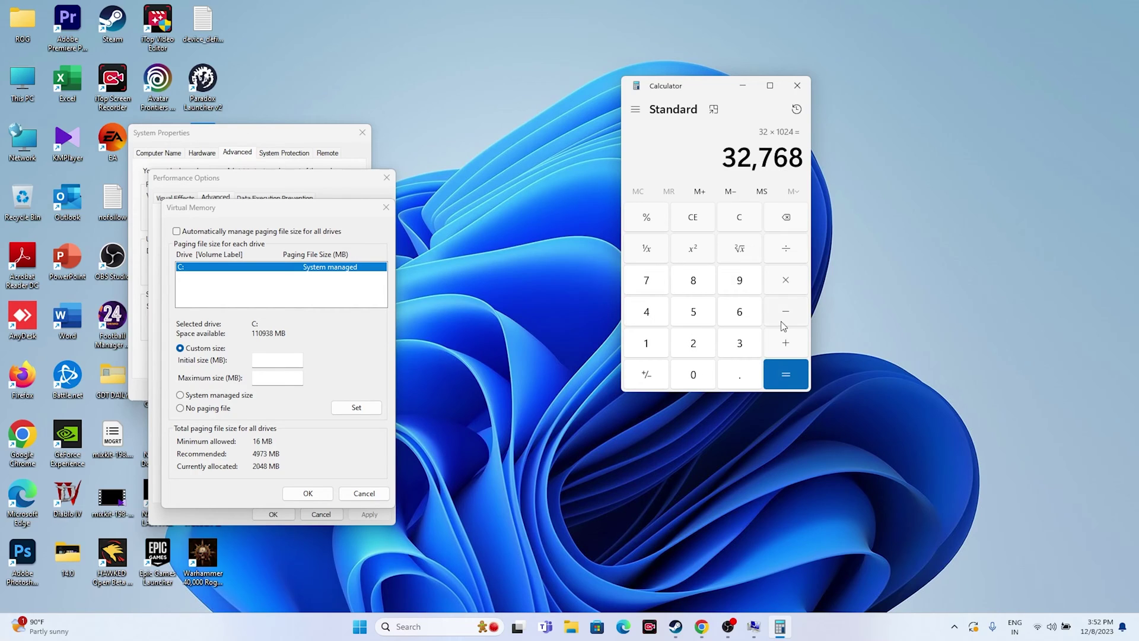
{"action": "left_click", "coordinate": [787, 281]}
{"action": "left_click", "coordinate": [661, 344]}
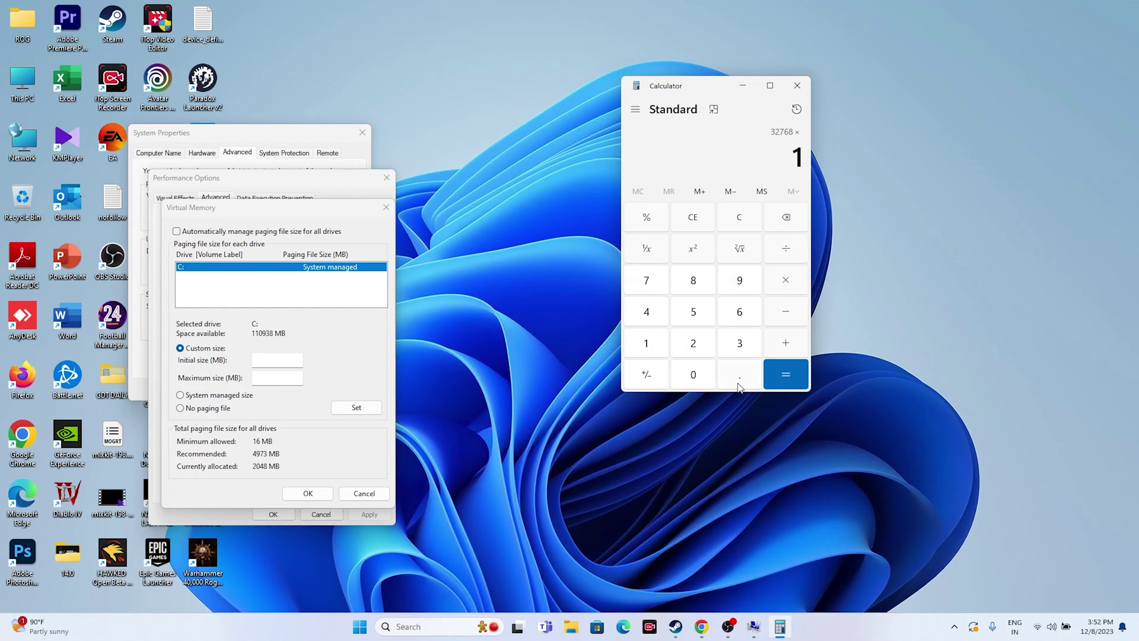
{"action": "left_click", "coordinate": [740, 380]}
{"action": "left_click", "coordinate": [691, 314]}
{"action": "left_click", "coordinate": [777, 371]}
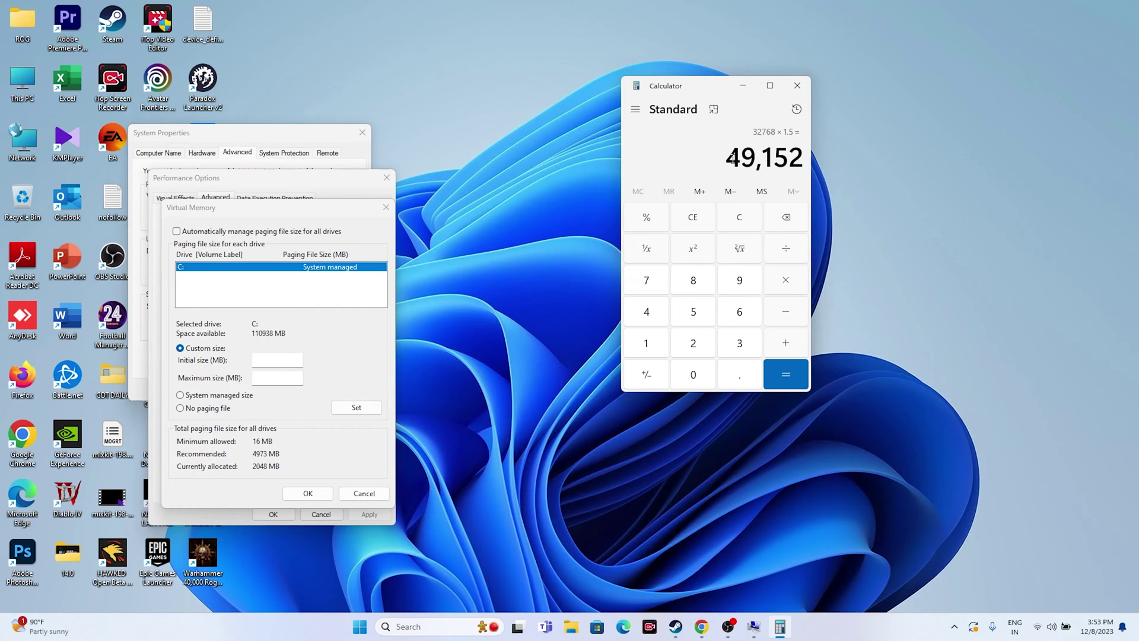
Copy 49,152 into the paging file's Initial size field.
{"action": "left_click_drag", "start_coordinate": [734, 157], "coordinate": [800, 161]}
{"action": "right_click", "coordinate": [800, 161]}
{"action": "left_click", "coordinate": [830, 170]}
{"action": "right_click", "coordinate": [265, 360]}
{"action": "left_click", "coordinate": [282, 408]}
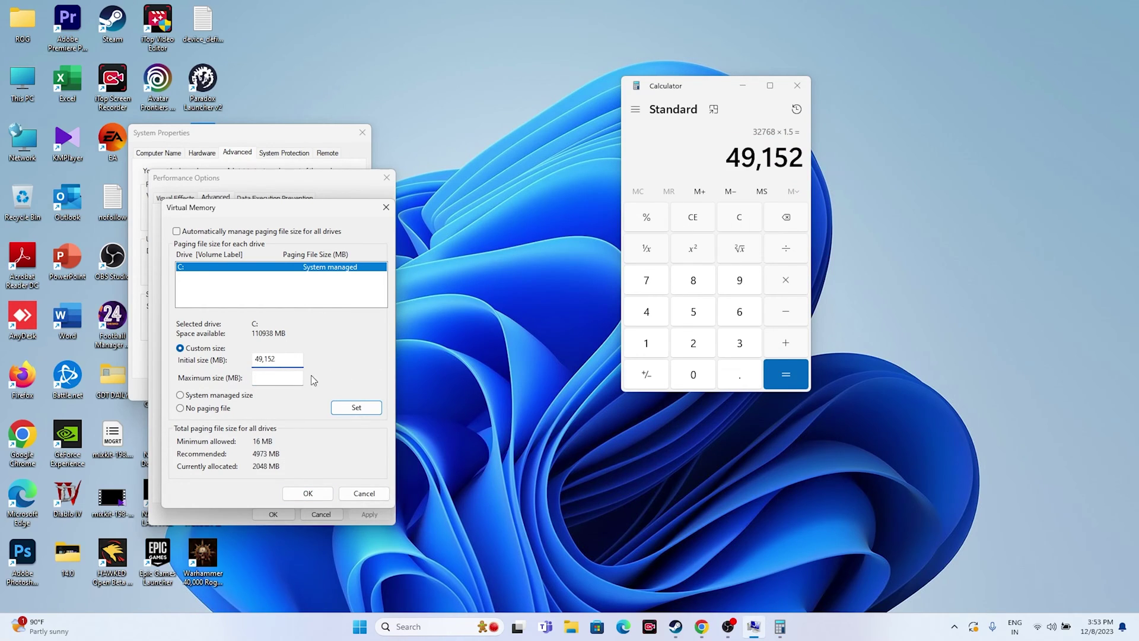
Clear Calculator and compute 32 × 1024 × 3 = 98,304.
{"action": "left_click", "coordinate": [690, 225]}
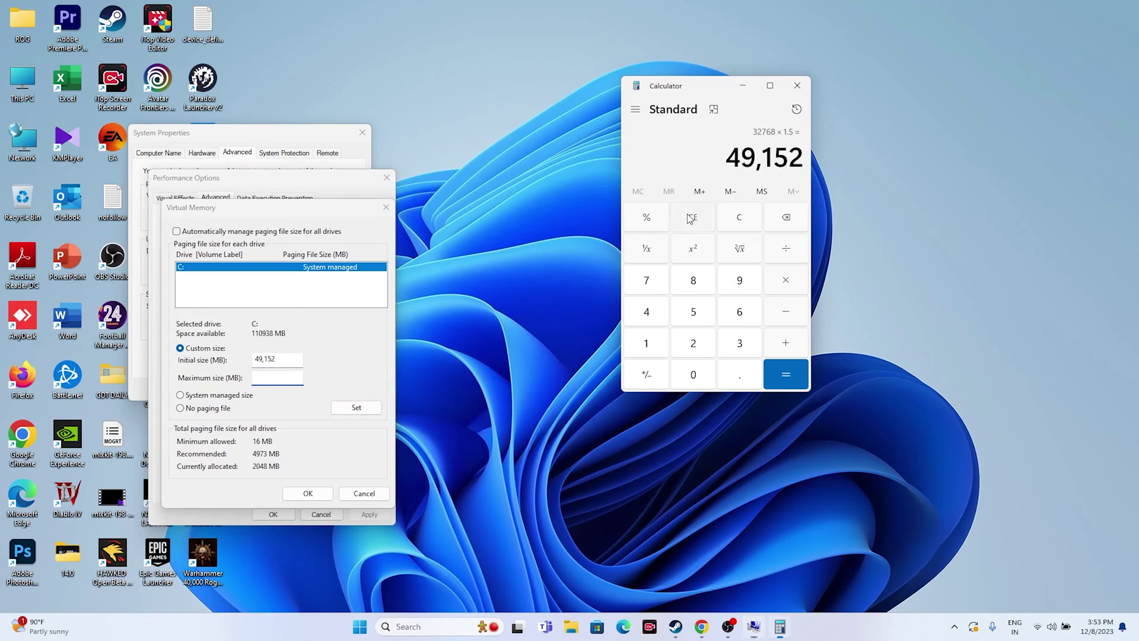
{"action": "left_click", "coordinate": [738, 339]}
{"action": "left_click", "coordinate": [706, 344]}
{"action": "left_click", "coordinate": [774, 287]}
{"action": "left_click", "coordinate": [653, 339]}
{"action": "left_click", "coordinate": [687, 379]}
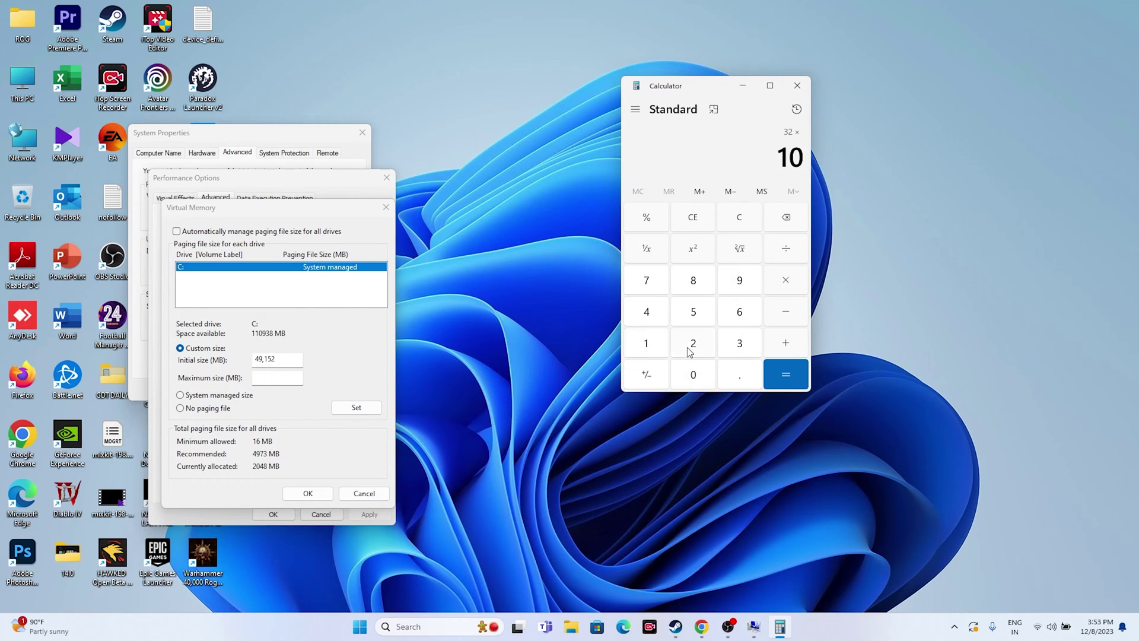
{"action": "left_click", "coordinate": [693, 344]}
{"action": "left_click", "coordinate": [646, 312]}
{"action": "left_click", "coordinate": [782, 374]}
{"action": "left_click", "coordinate": [784, 283]}
{"action": "left_click", "coordinate": [749, 339]}
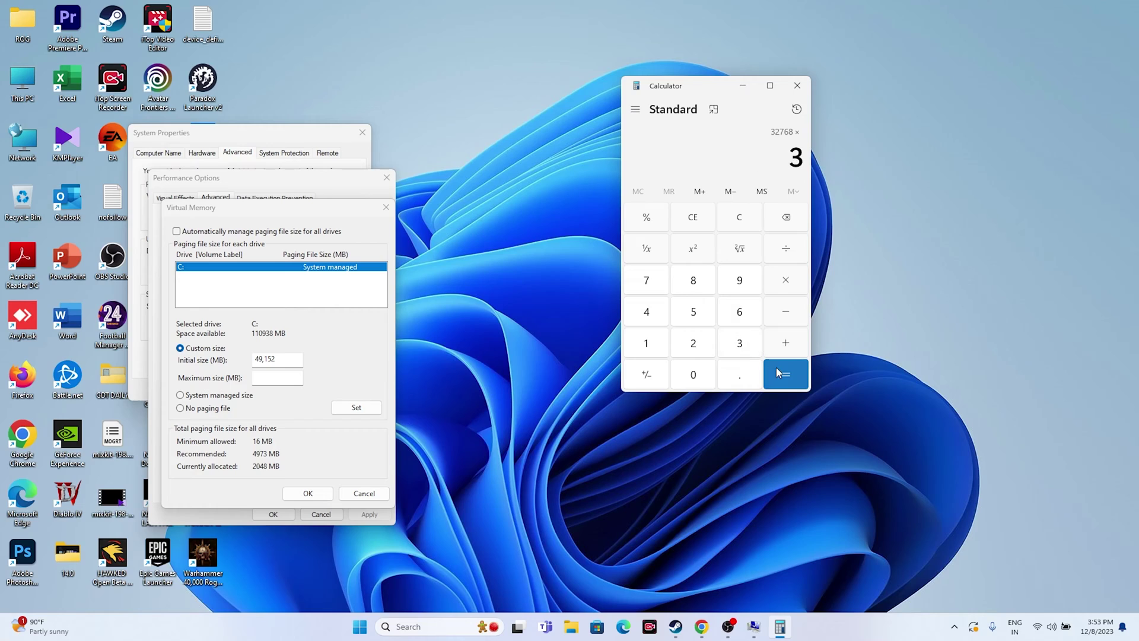
{"action": "left_click", "coordinate": [778, 373]}
Copy 98,304 into the paging file's Maximum size field.
{"action": "left_click_drag", "start_coordinate": [725, 155], "coordinate": [804, 158]}
{"action": "key", "text": "ctrl+c"}
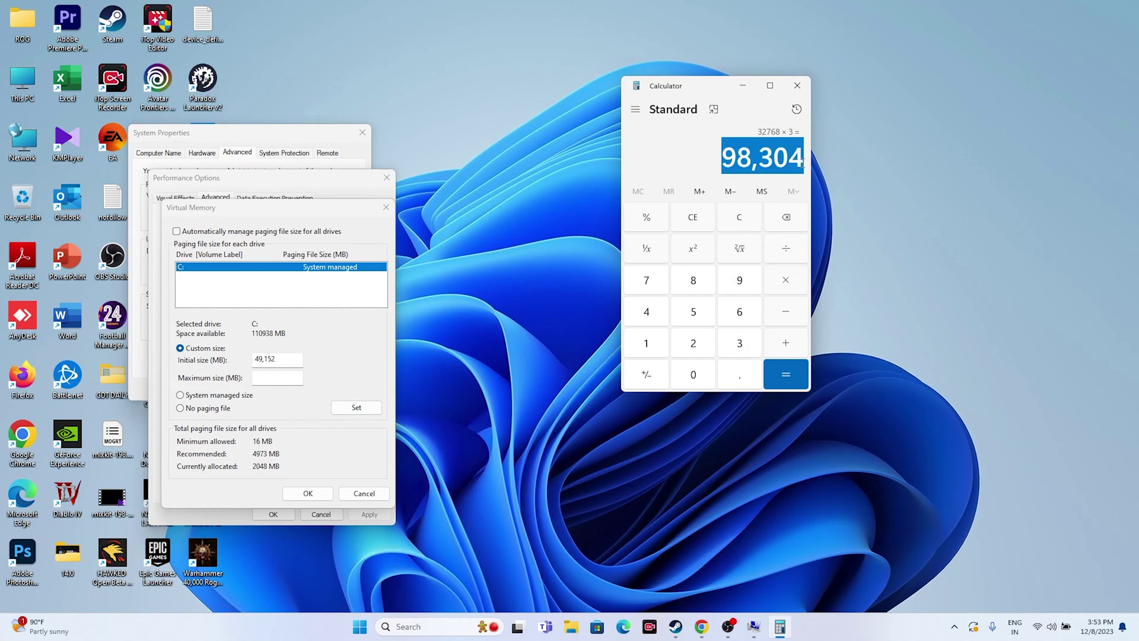
{"action": "right_click", "coordinate": [789, 158]}
{"action": "left_click", "coordinate": [813, 169]}
{"action": "right_click", "coordinate": [280, 382]}
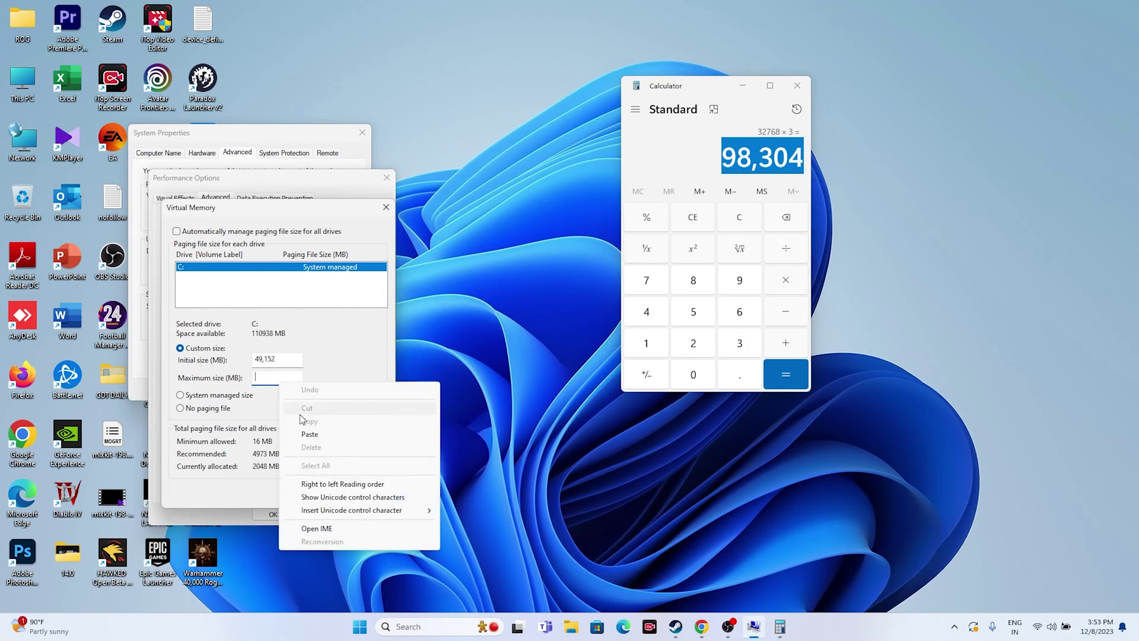
{"action": "left_click", "coordinate": [306, 435]}
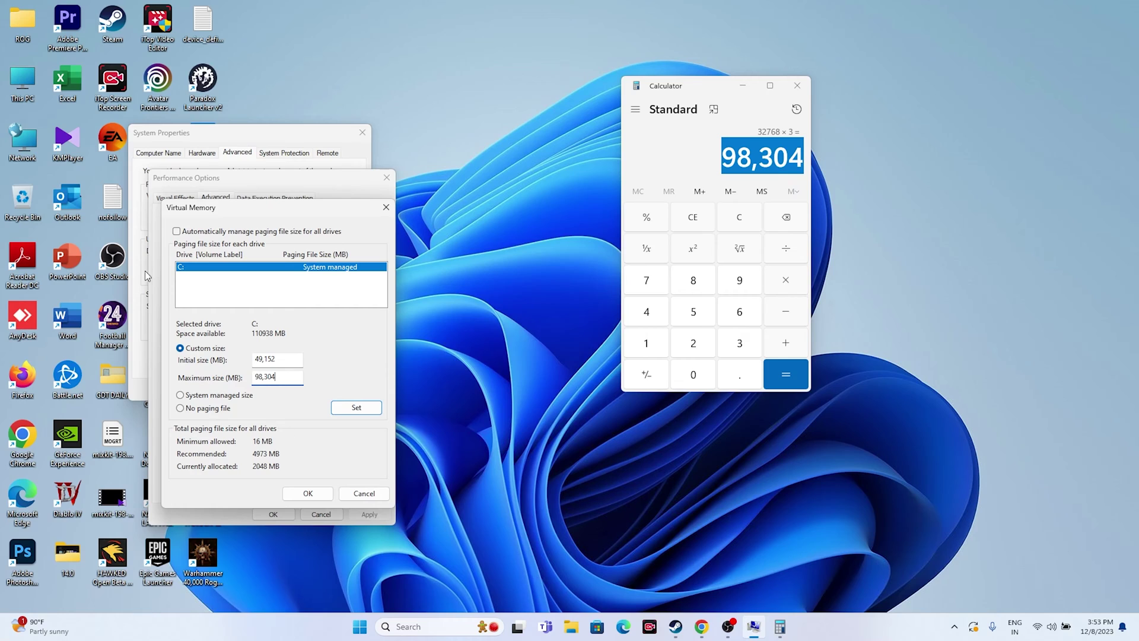
Confirm Virtual Memory, Performance Options and System Properties with OK, then close Calculator.
{"action": "left_click", "coordinate": [299, 493]}
{"action": "left_click", "coordinate": [273, 513]}
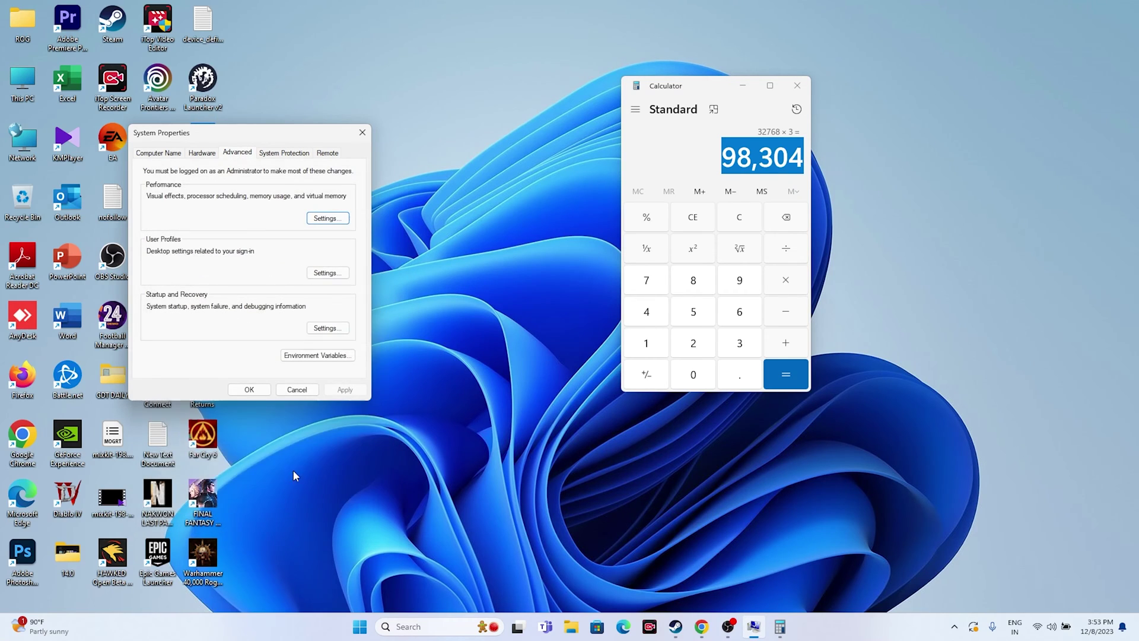
{"action": "left_click", "coordinate": [268, 390]}
{"action": "left_click", "coordinate": [797, 86]}
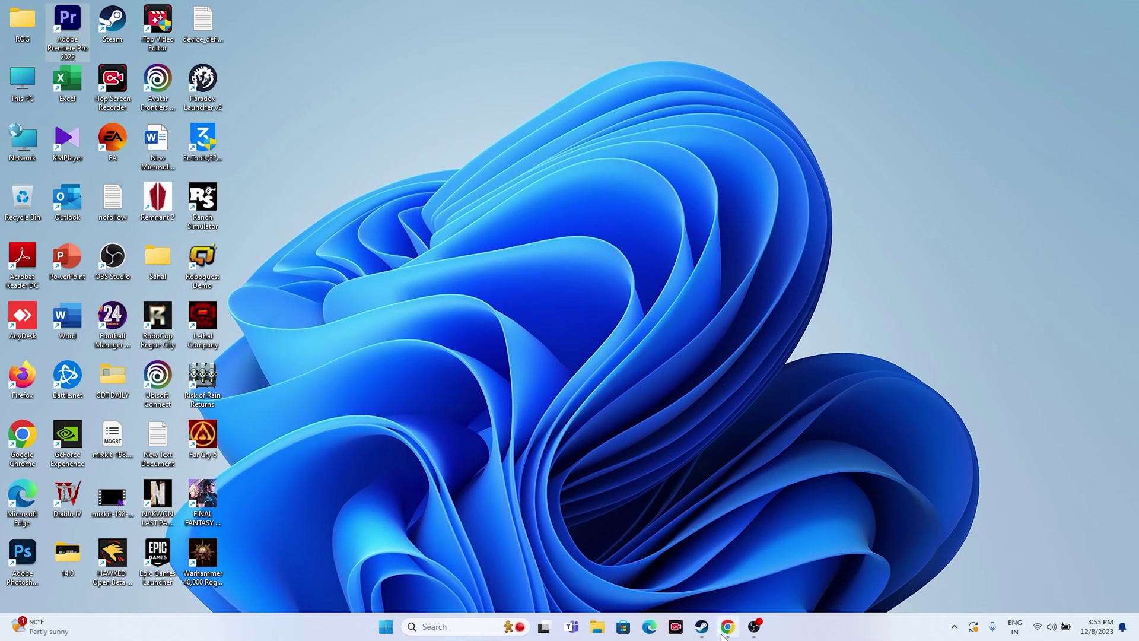
Check the Windows Update page in Settings, which flags a required restart, then close it.
{"action": "left_click", "coordinate": [702, 627]}
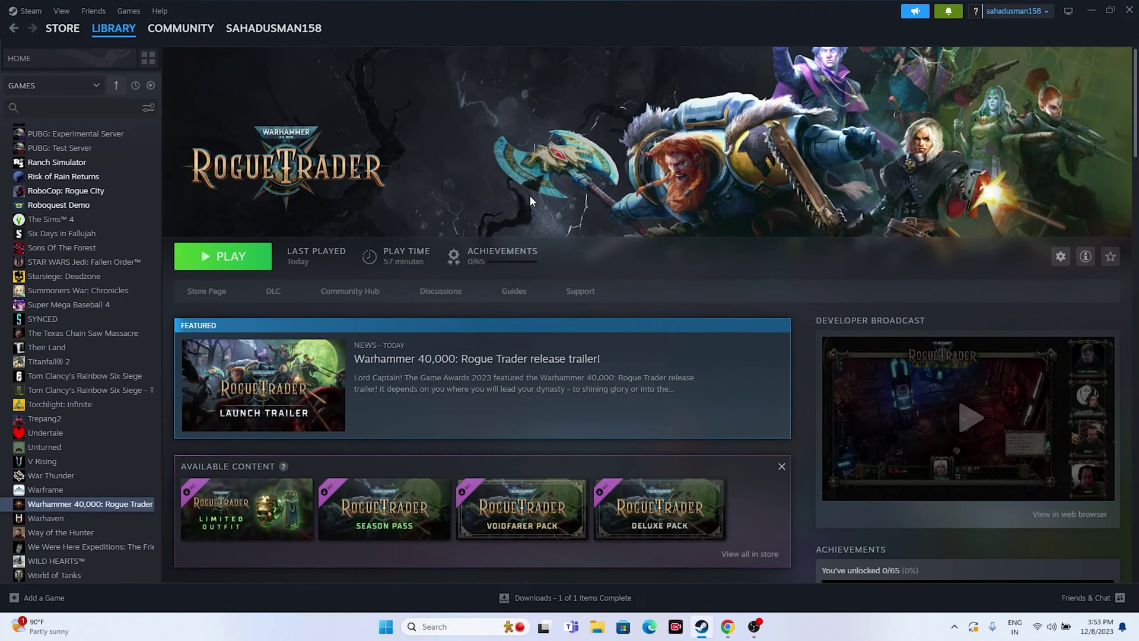
{"action": "left_click", "coordinate": [1090, 11]}
{"action": "left_click", "coordinate": [391, 627]}
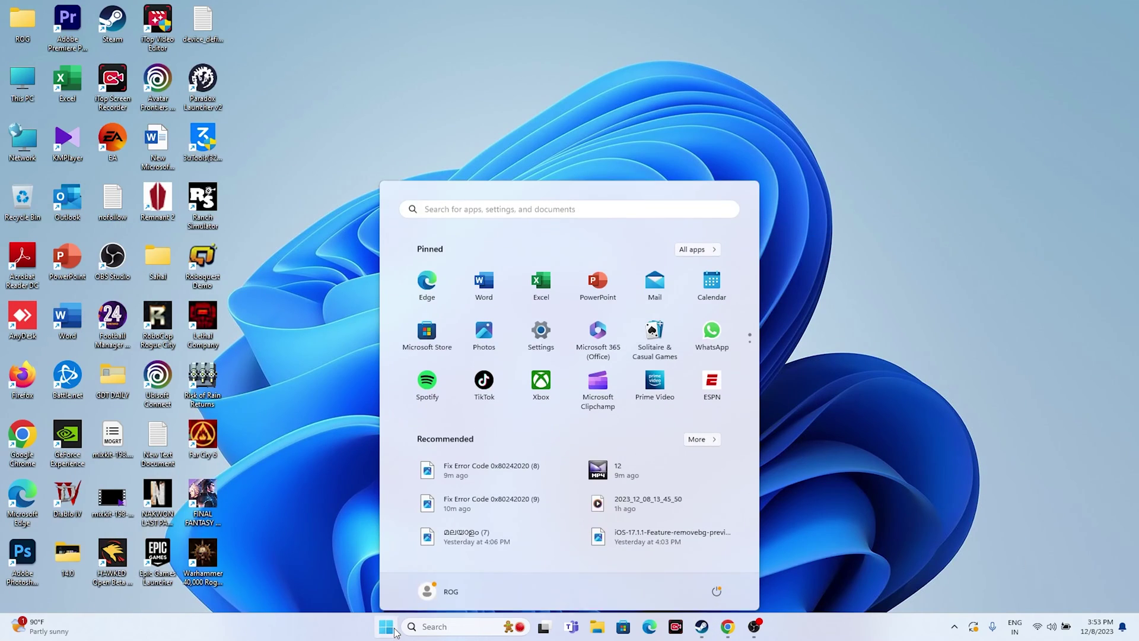
{"action": "left_click", "coordinate": [433, 628]}
{"action": "left_click", "coordinate": [406, 418]}
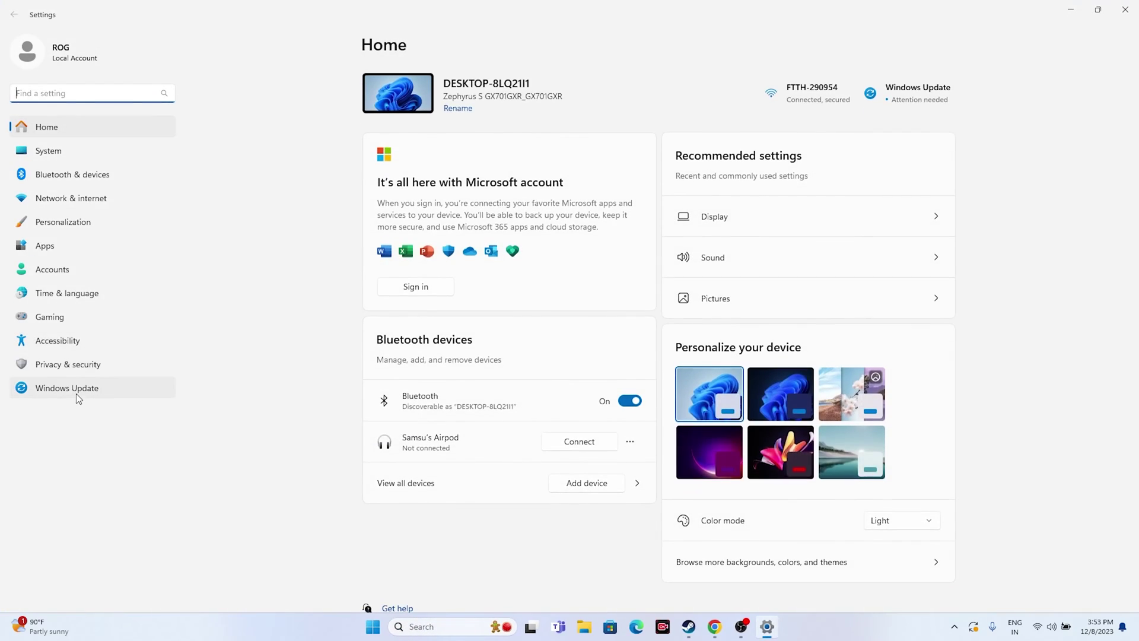
{"action": "left_click", "coordinate": [76, 390]}
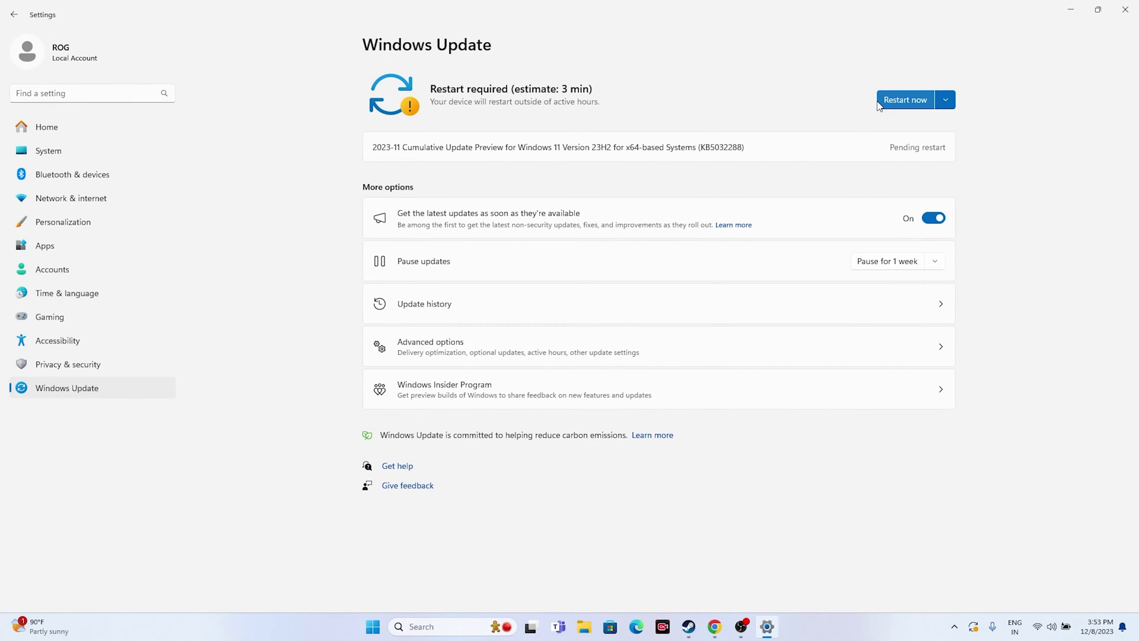
{"action": "left_click", "coordinate": [1126, 10]}
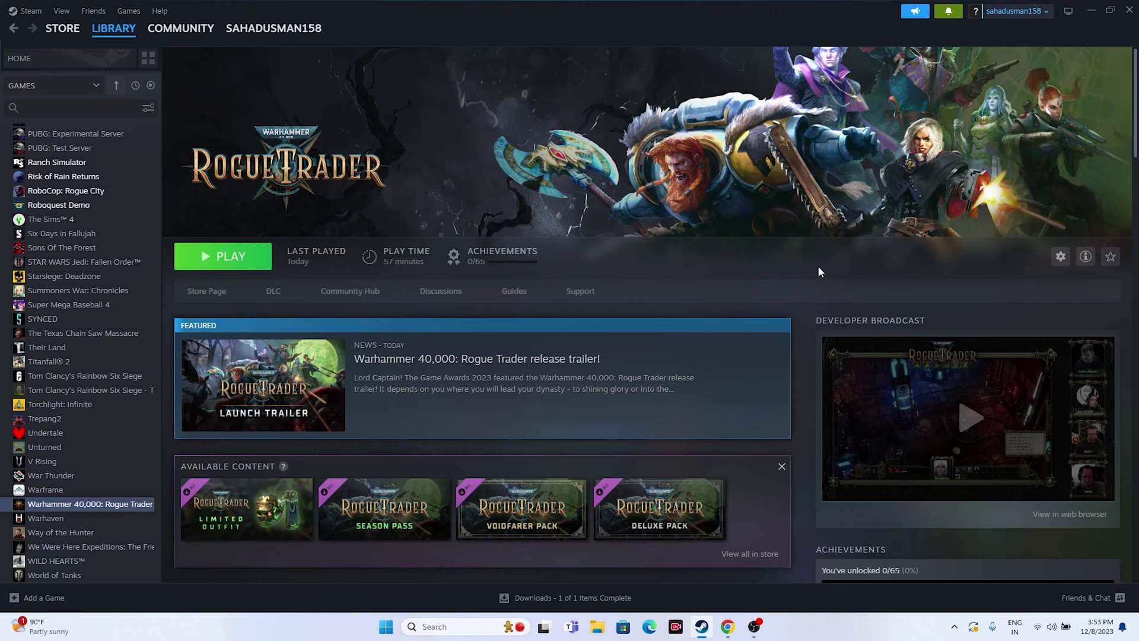
Return to the browser's GeForce Drivers page after glancing at the AMD tab.
{"action": "left_click", "coordinate": [1086, 11]}
{"action": "left_click", "coordinate": [727, 627]}
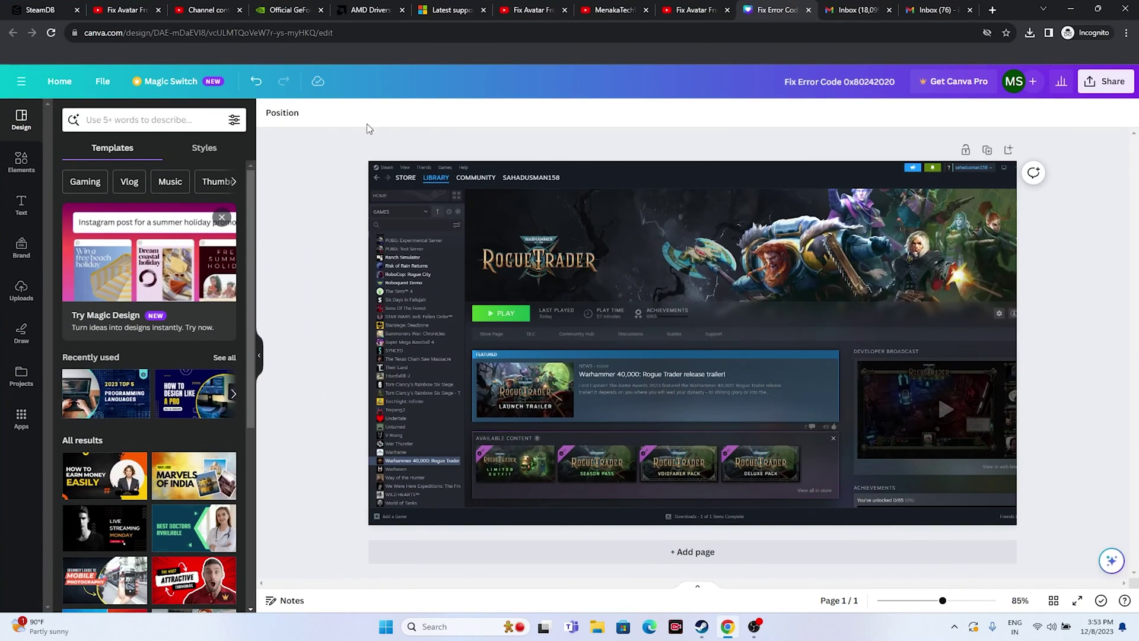
{"action": "left_click", "coordinate": [291, 10]}
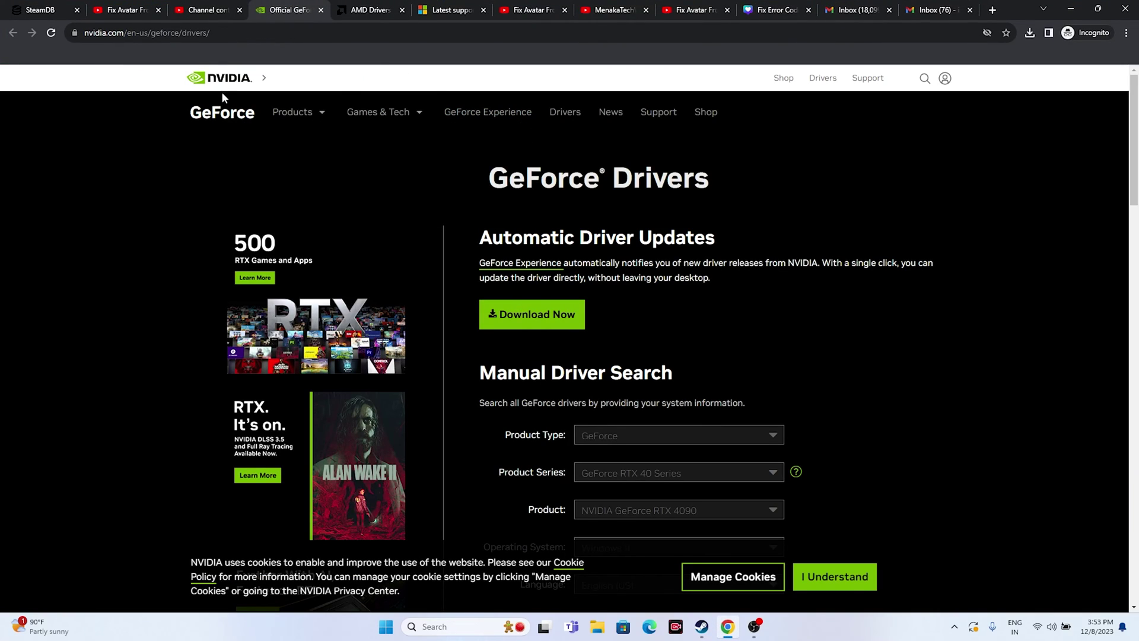
{"action": "left_click", "coordinate": [378, 8]}
{"action": "left_click", "coordinate": [308, 7]}
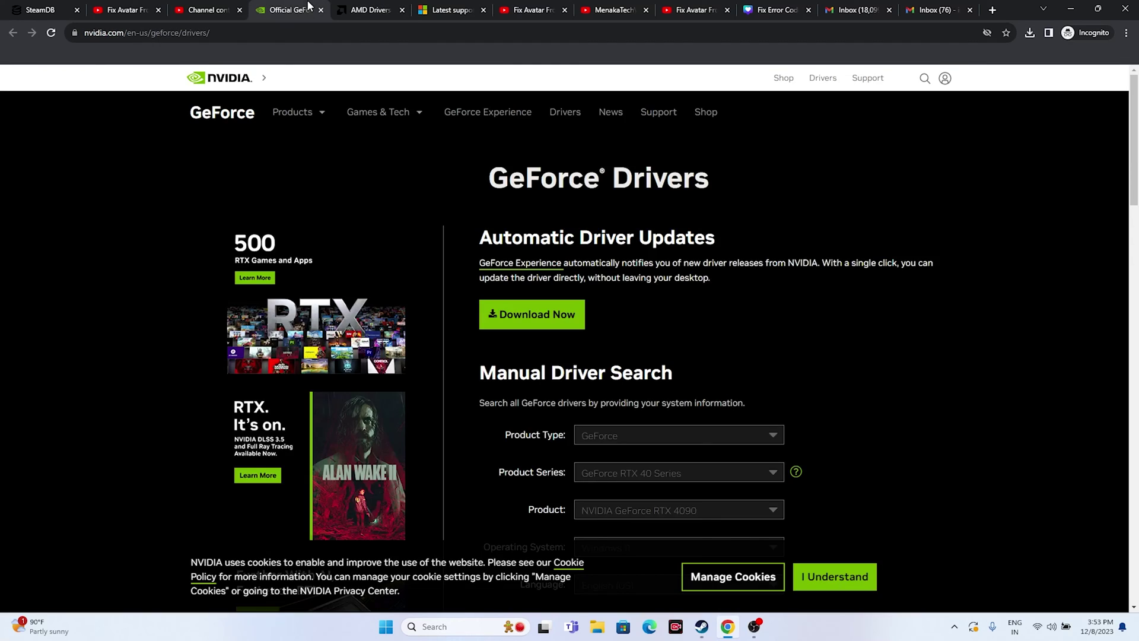
{"action": "scroll", "coordinate": [956, 221], "scroll_direction": "down", "scroll_amount": 2}
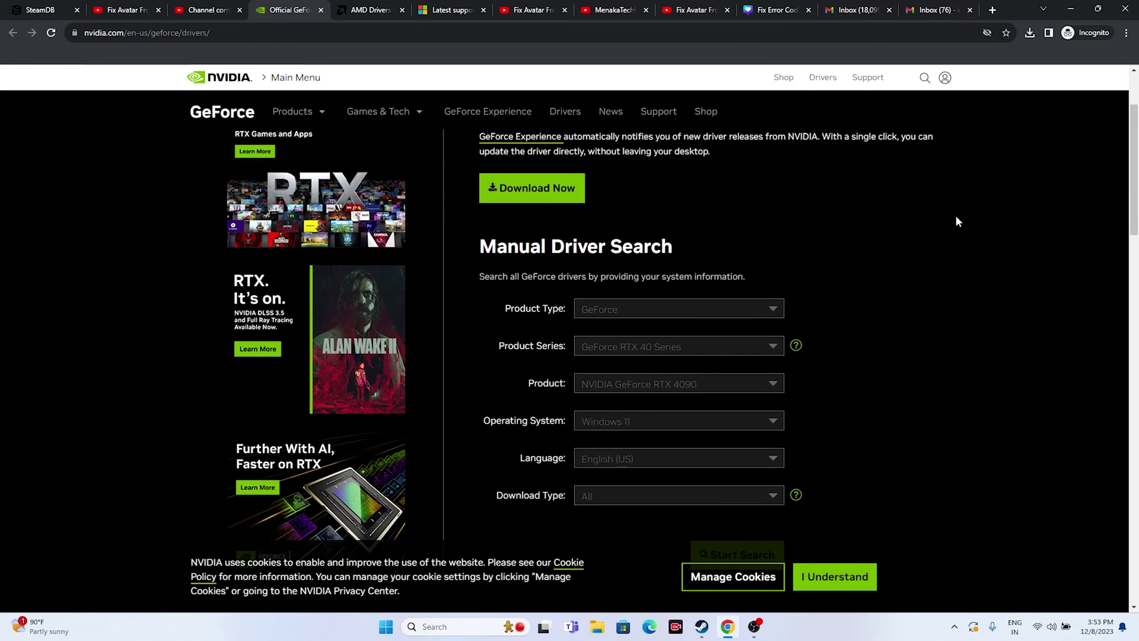
{"action": "scroll", "coordinate": [955, 215], "scroll_direction": "down", "scroll_amount": 1}
Search GeForce RTX 4090 / Windows 11 drivers and highlight the newest driver version.
{"action": "left_click", "coordinate": [611, 264]}
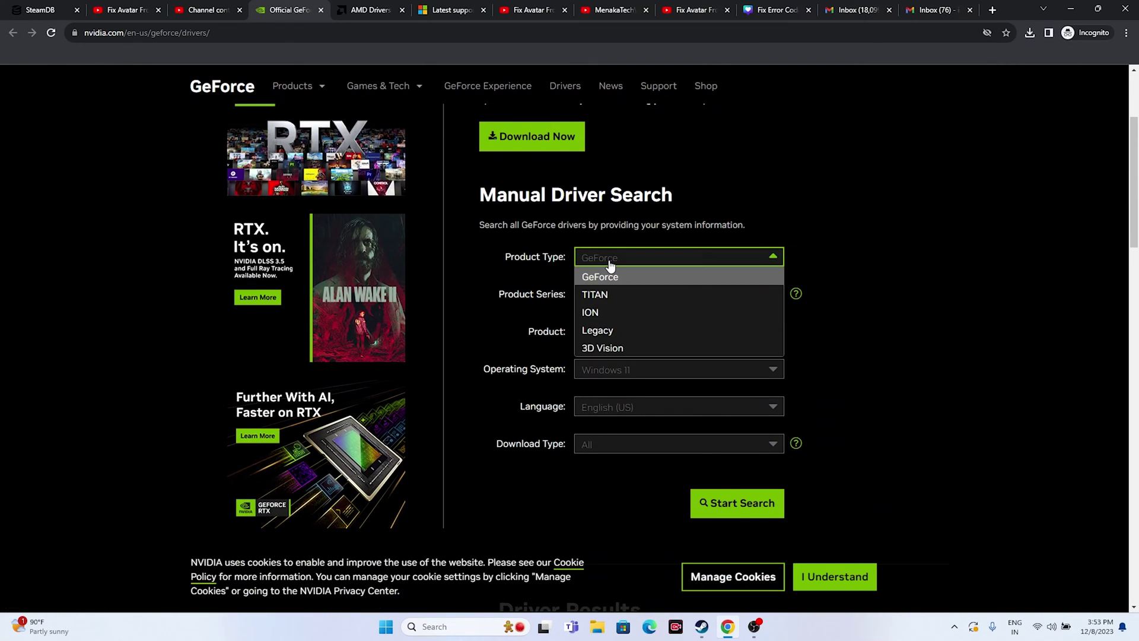
{"action": "left_click", "coordinate": [609, 275]}
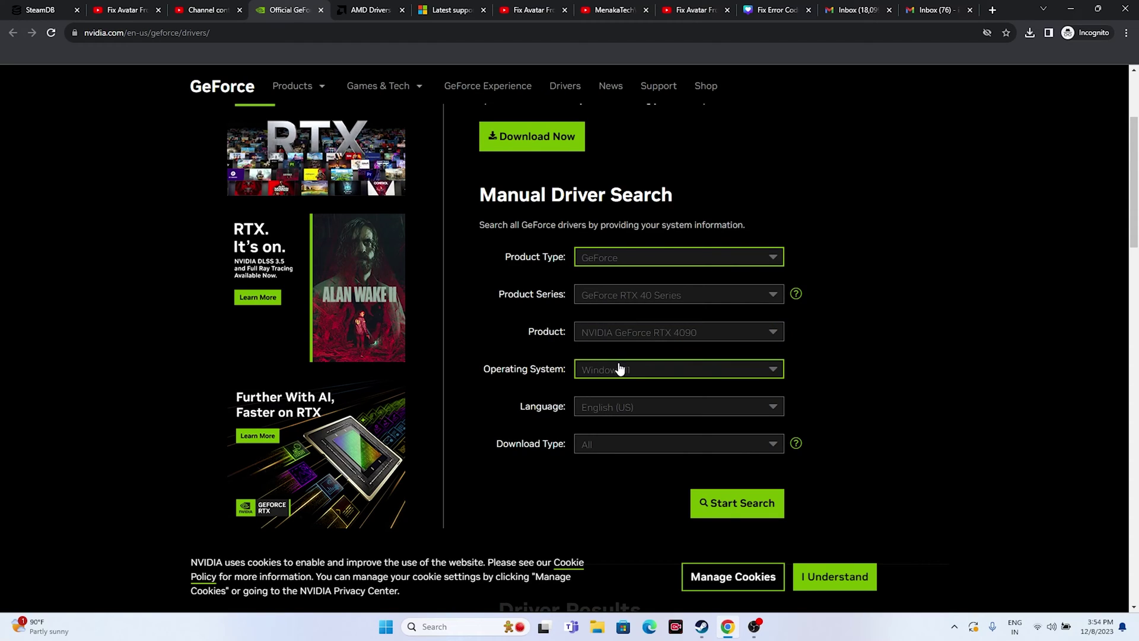
{"action": "left_click", "coordinate": [724, 502]}
{"action": "scroll", "coordinate": [602, 291], "scroll_direction": "down", "scroll_amount": 3}
{"action": "left_click", "coordinate": [472, 275]}
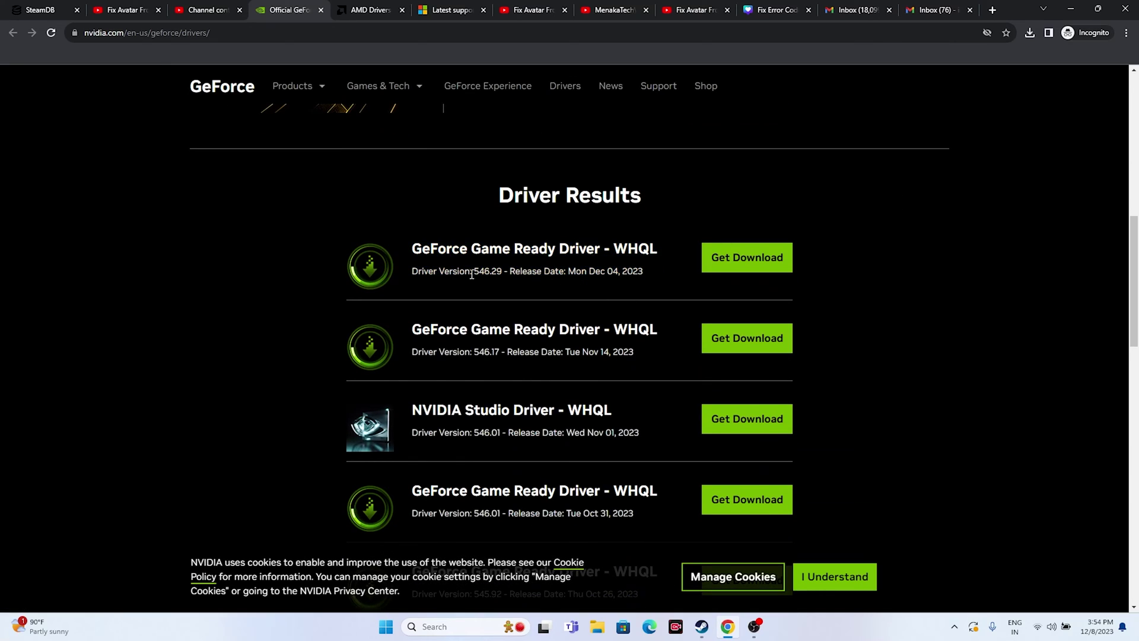
{"action": "left_click_drag", "start_coordinate": [475, 268], "coordinate": [500, 274]}
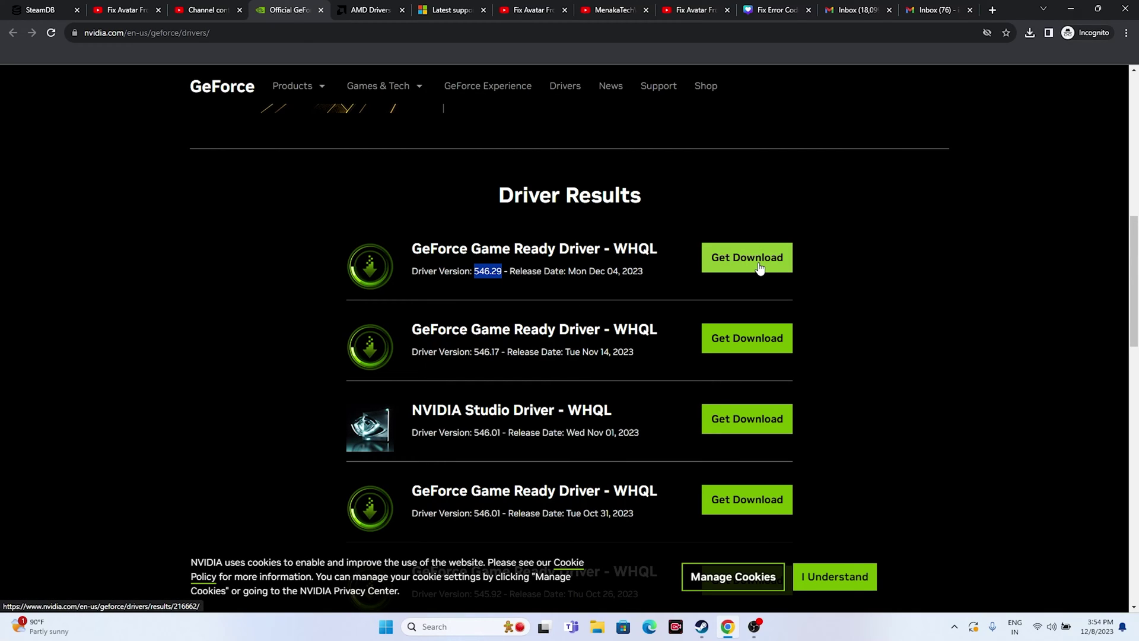
Look up Radeon RX 7600M drivers on the AMD drivers page.
{"action": "left_click", "coordinate": [356, 11]}
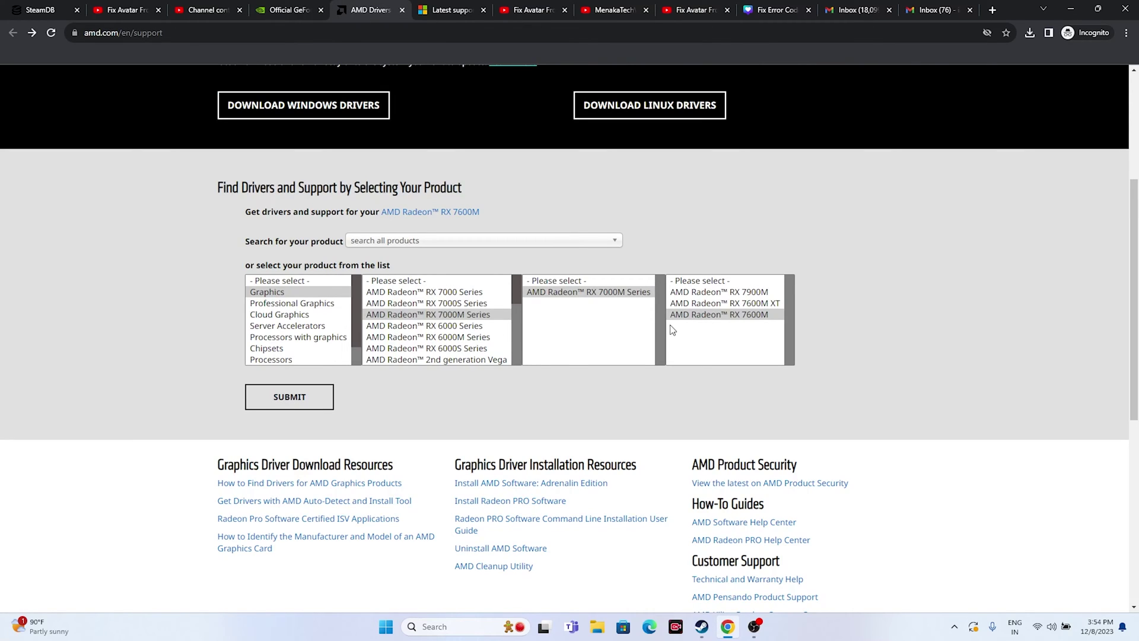
{"action": "left_click", "coordinate": [296, 406]}
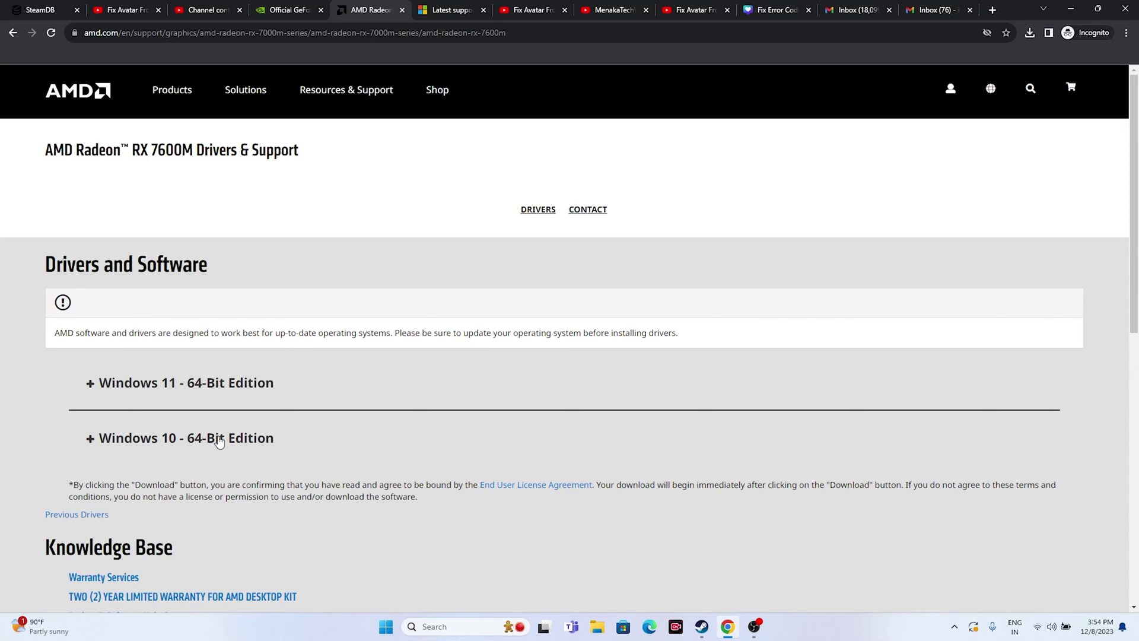
{"action": "left_click", "coordinate": [450, 10]}
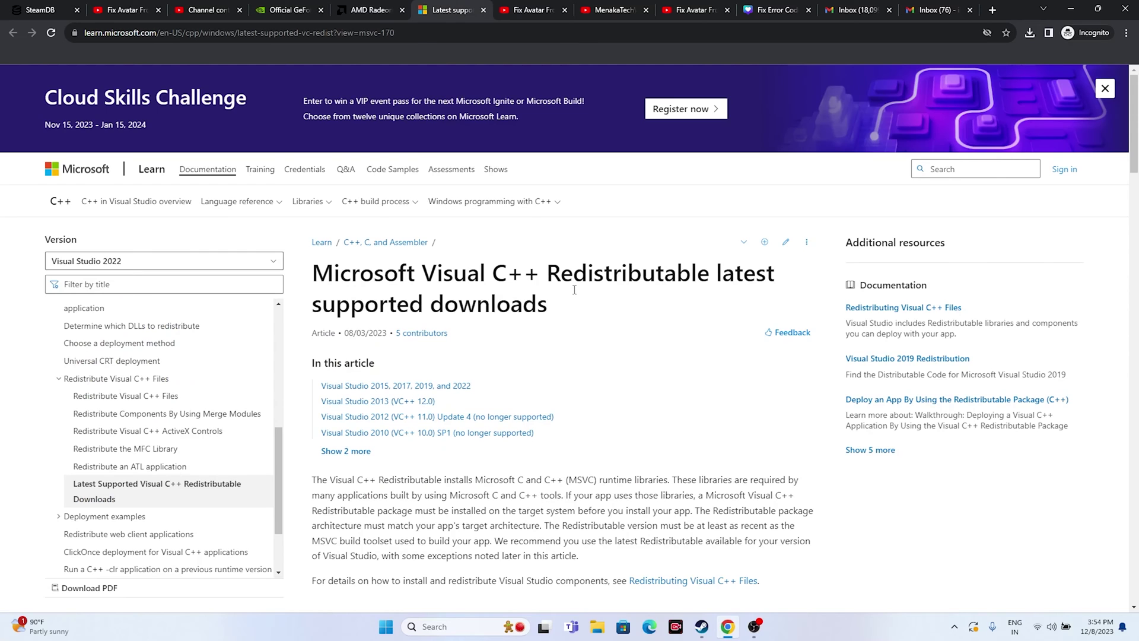
Scroll to the Visual Studio 2015–2022 X86/X64/ARM64 links, then minimize Chrome for Steam.
{"action": "left_click_drag", "start_coordinate": [559, 313], "coordinate": [319, 284]}
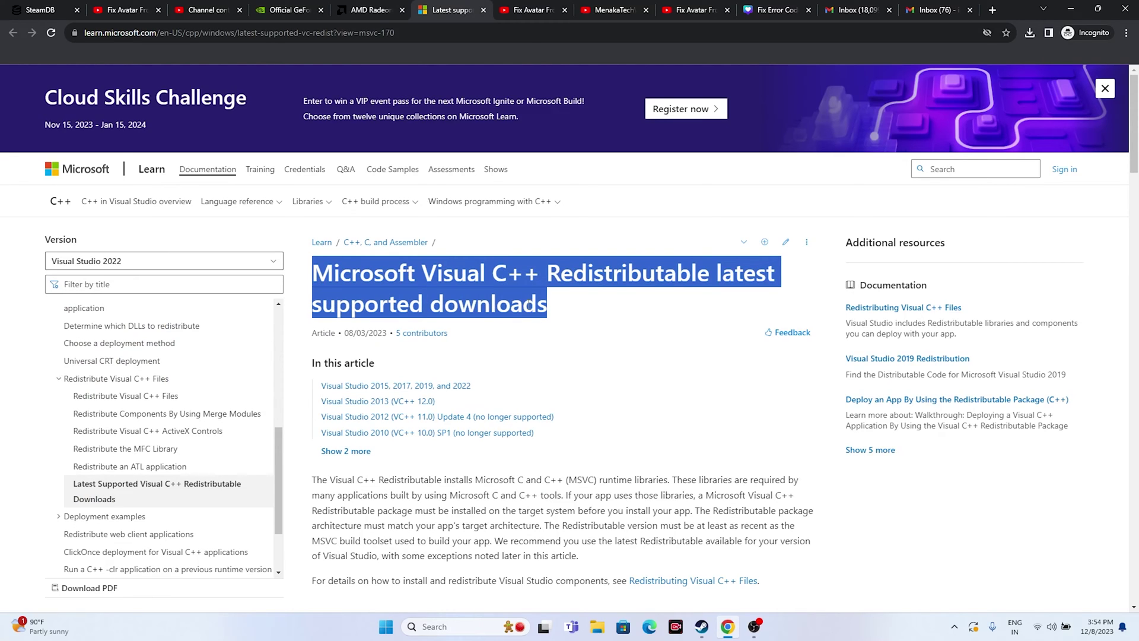
{"action": "left_click", "coordinate": [529, 304]}
{"action": "scroll", "coordinate": [344, 388], "scroll_direction": "down", "scroll_amount": 9}
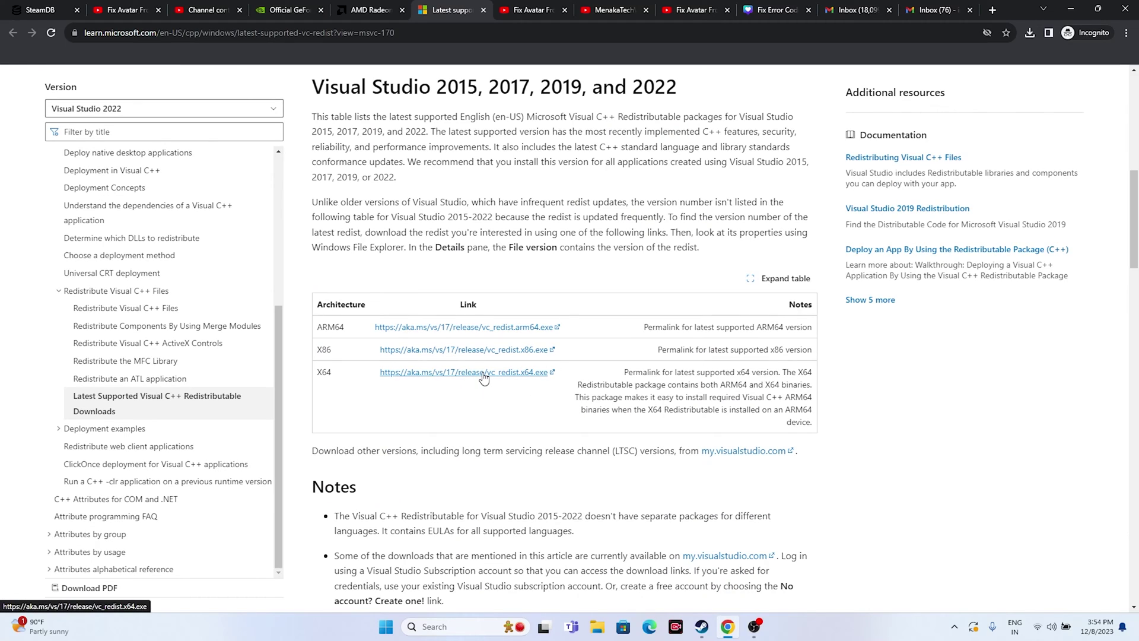
{"action": "left_click_drag", "start_coordinate": [324, 350], "coordinate": [336, 354]}
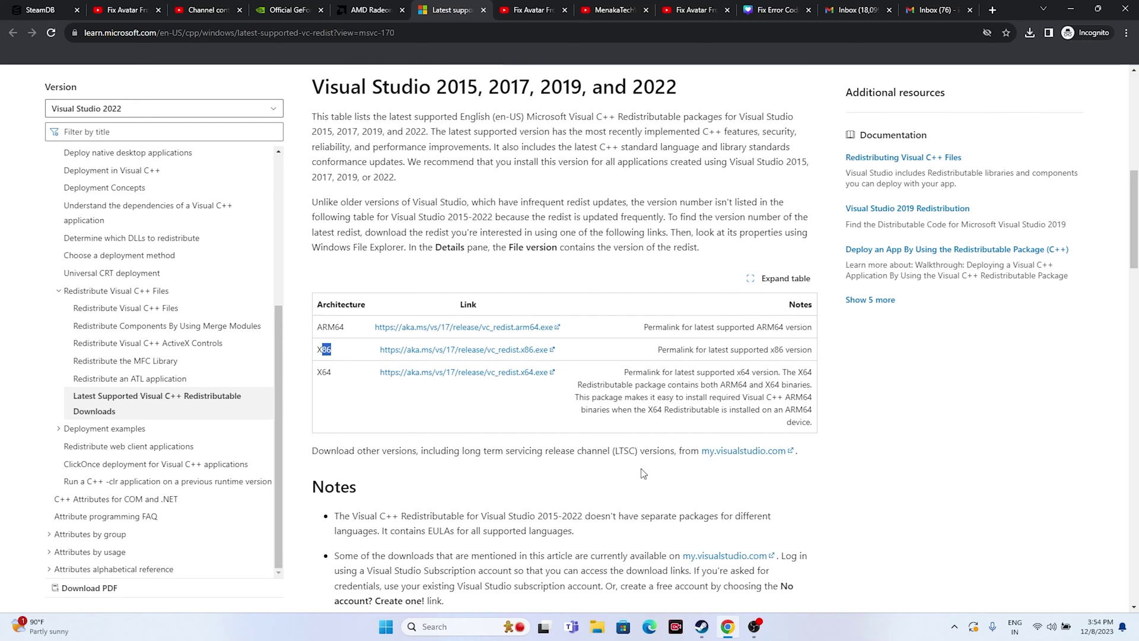
{"action": "left_click", "coordinate": [1097, 9]}
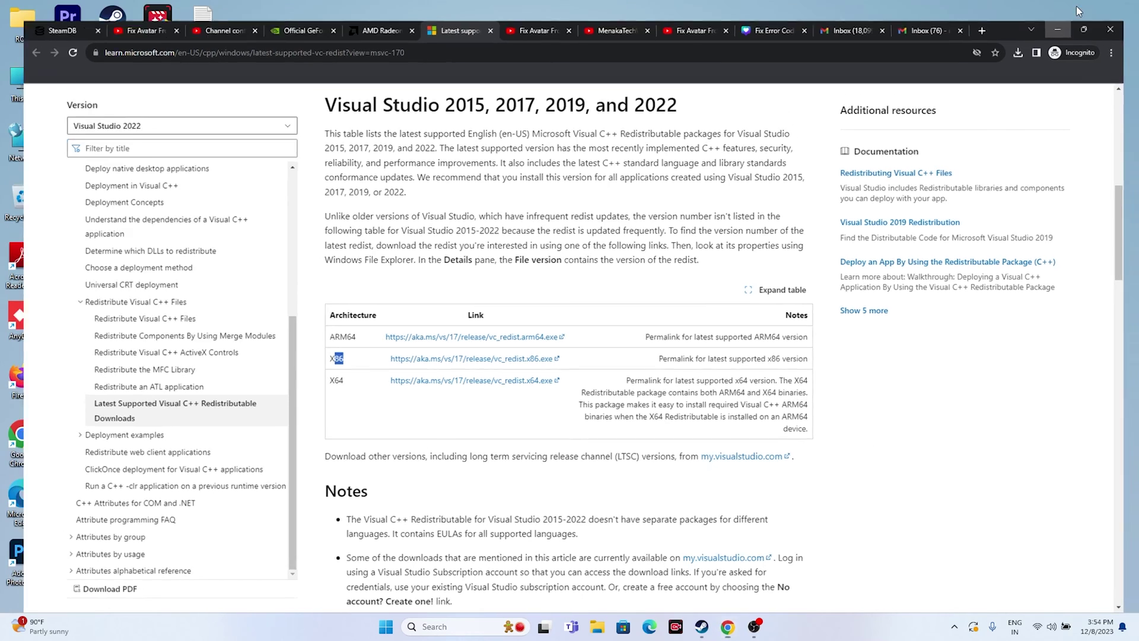
{"action": "left_click", "coordinate": [1057, 30]}
{"action": "left_click", "coordinate": [703, 626]}
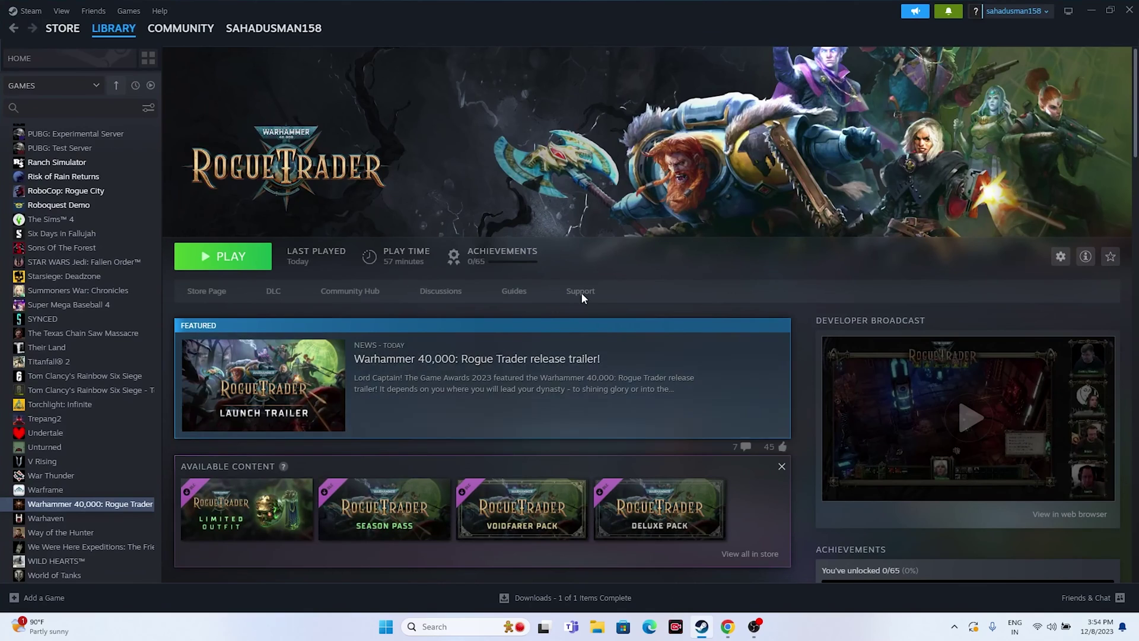
{"action": "right_click", "coordinate": [118, 505]}
{"action": "mouse_move", "coordinate": [153, 578]}
{"action": "left_click", "coordinate": [431, 583]}
{"action": "left_click", "coordinate": [597, 626]}
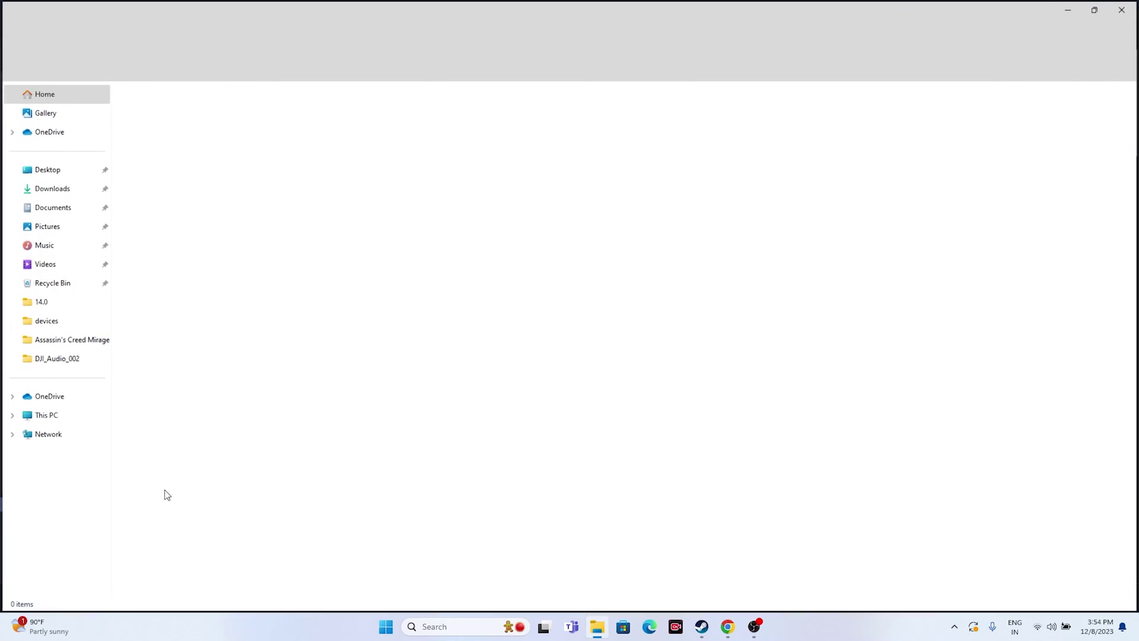
{"action": "left_click", "coordinate": [57, 418]}
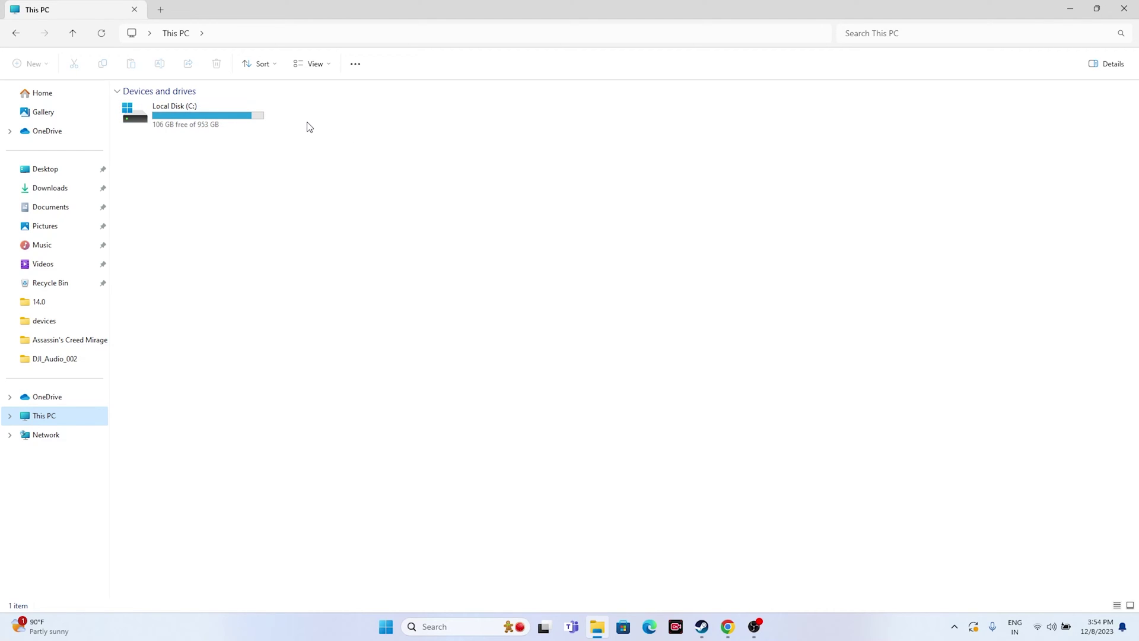
{"action": "left_click", "coordinate": [1124, 9]}
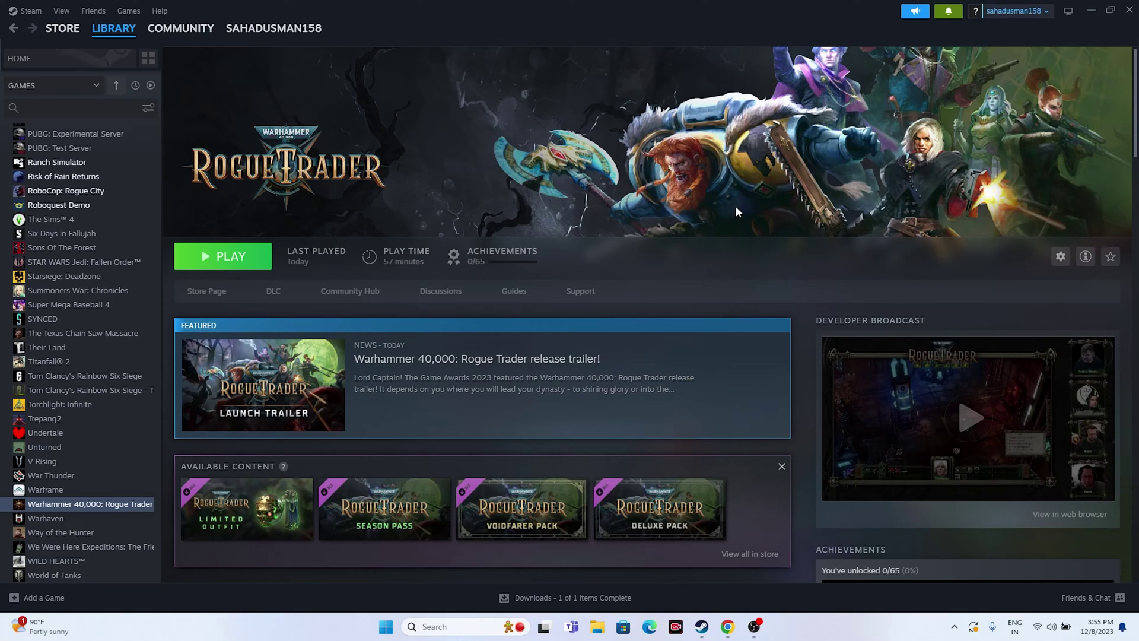
Run Verify integrity of game files from Rogue Trader's Properties > Installed Files.
{"action": "right_click", "coordinate": [92, 514]}
{"action": "left_click", "coordinate": [147, 603]}
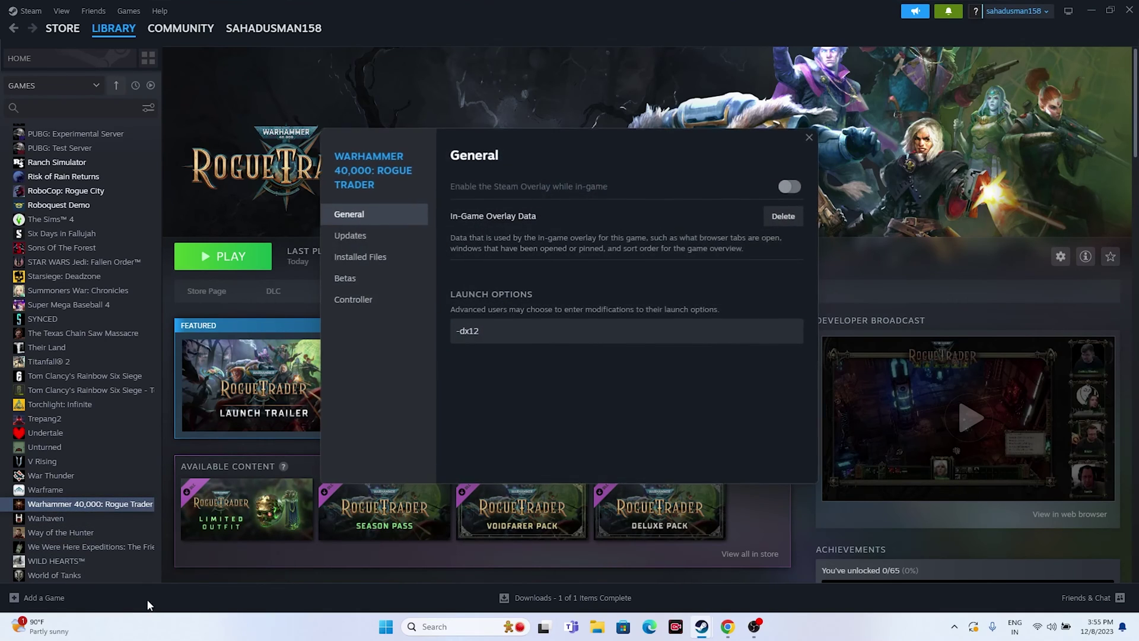
{"action": "left_click", "coordinate": [389, 263]}
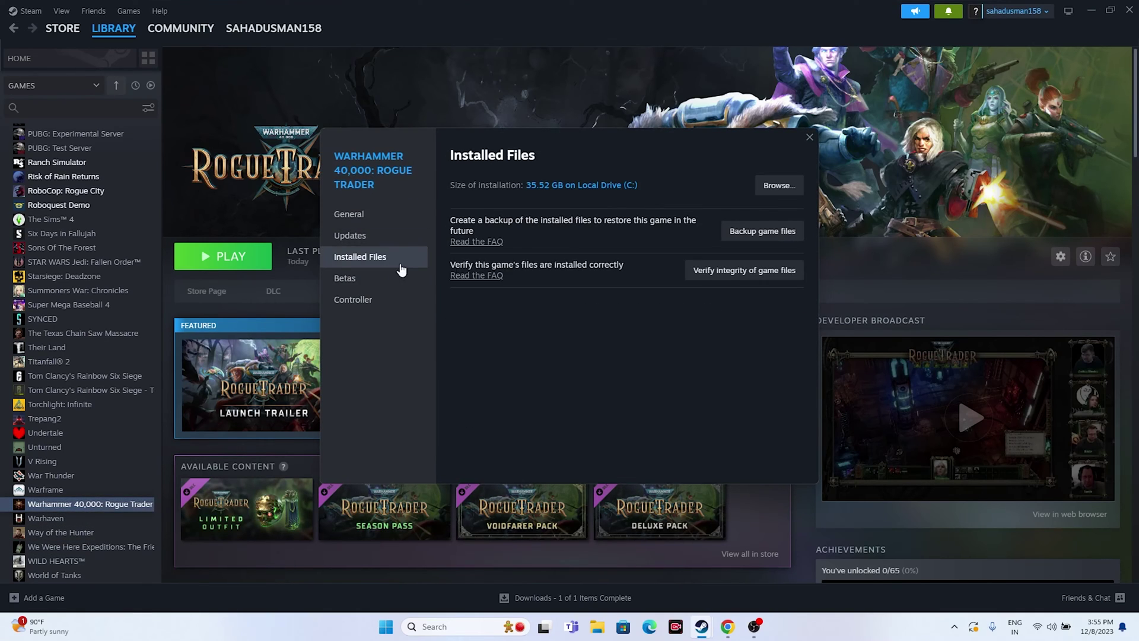
{"action": "left_click", "coordinate": [731, 272]}
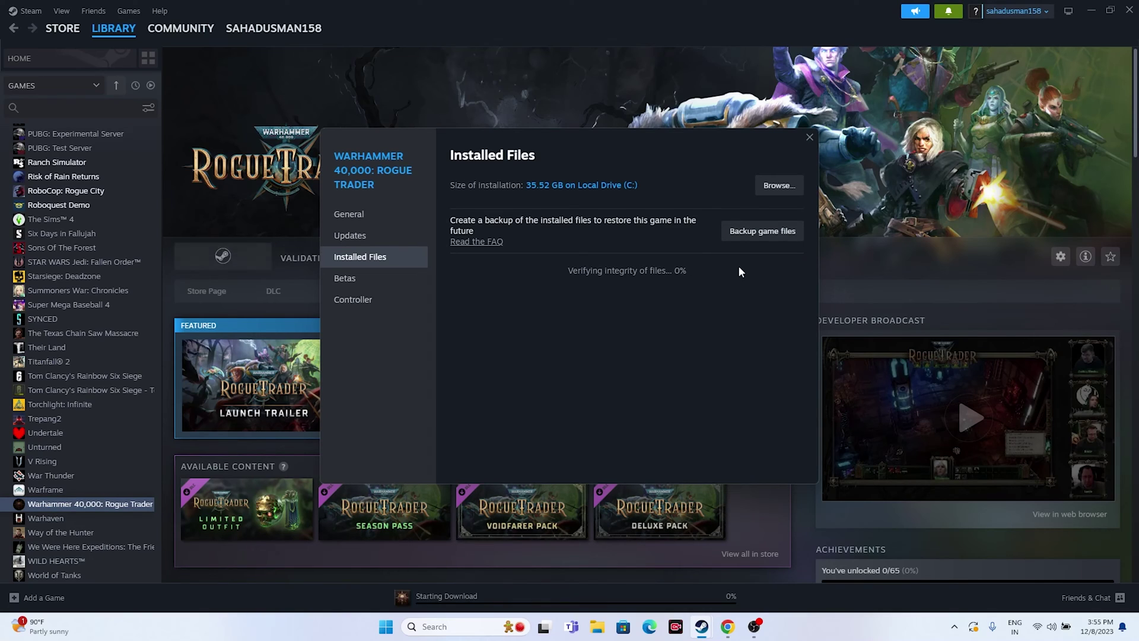